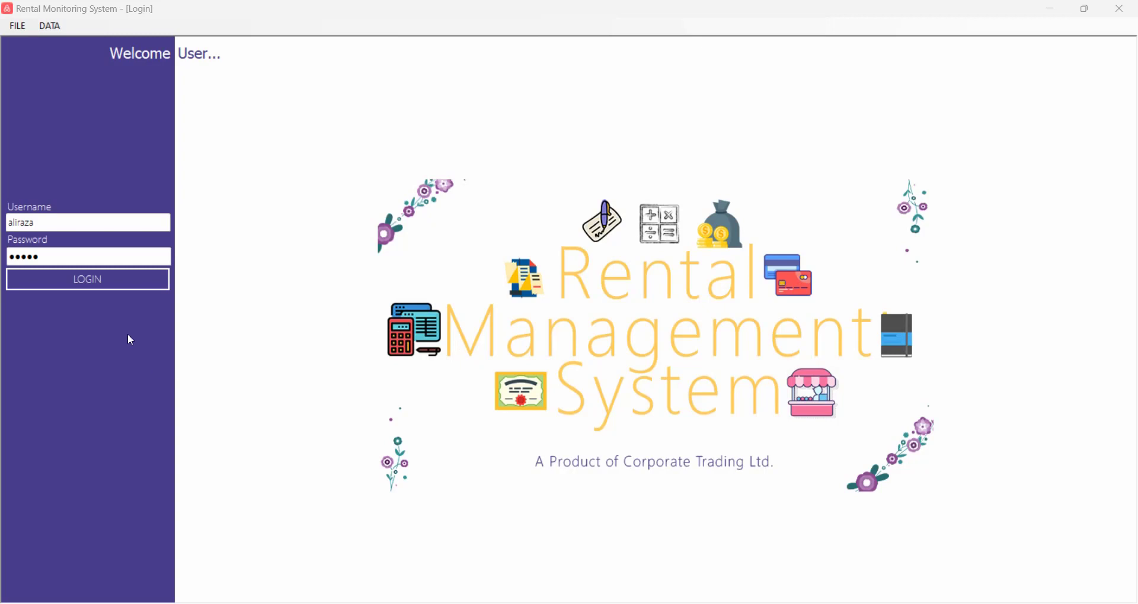
Log in with the prefilled credentials, then list the system users and open the second user's record.
click(119, 281)
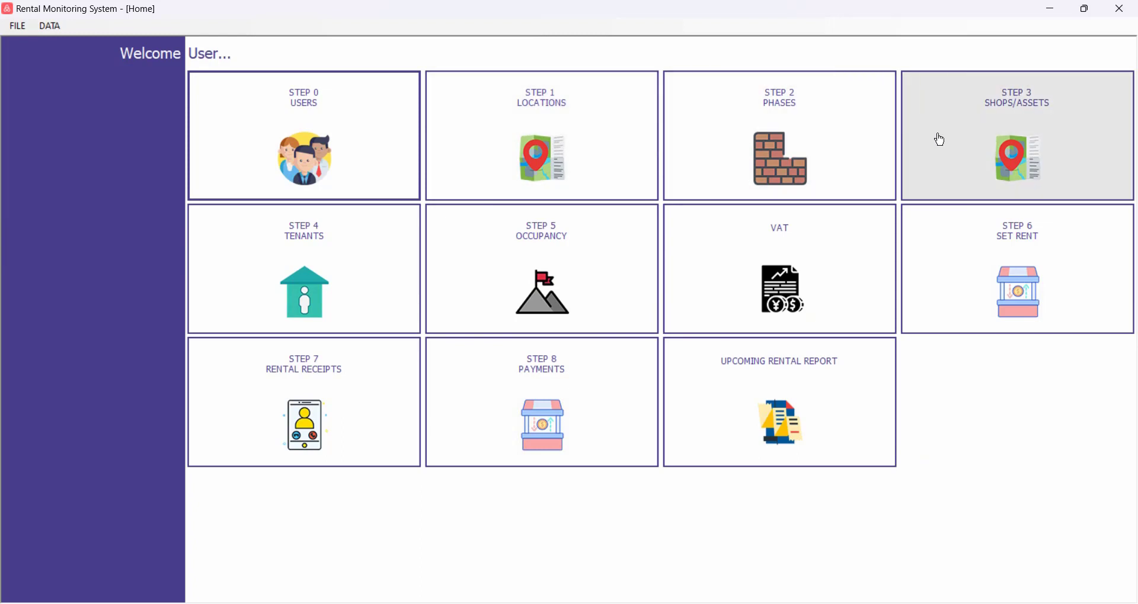
click(367, 166)
click(756, 90)
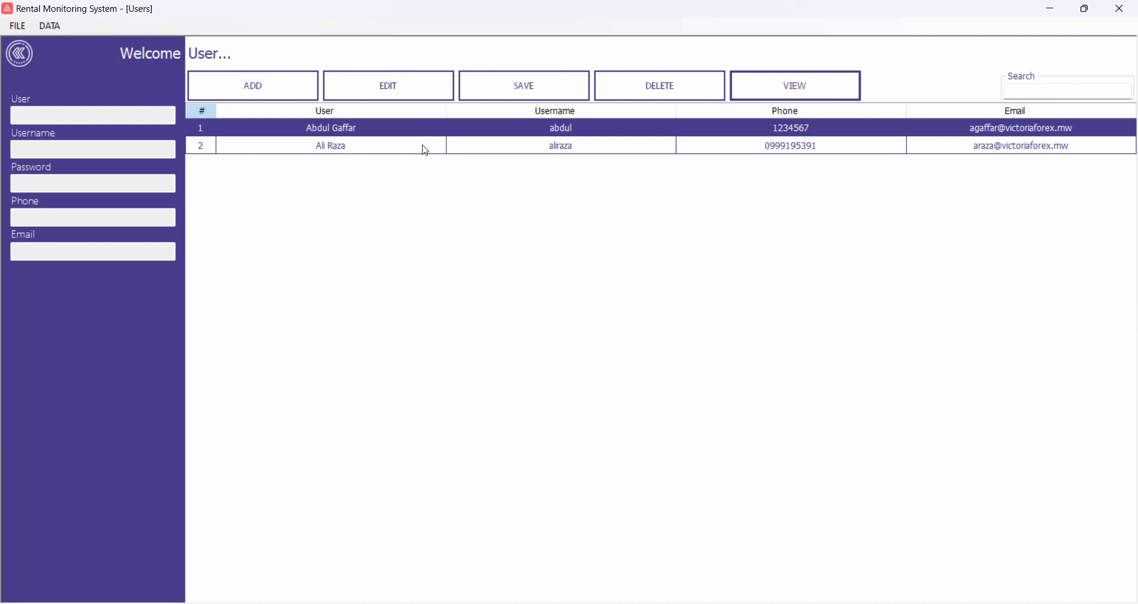
click(349, 151)
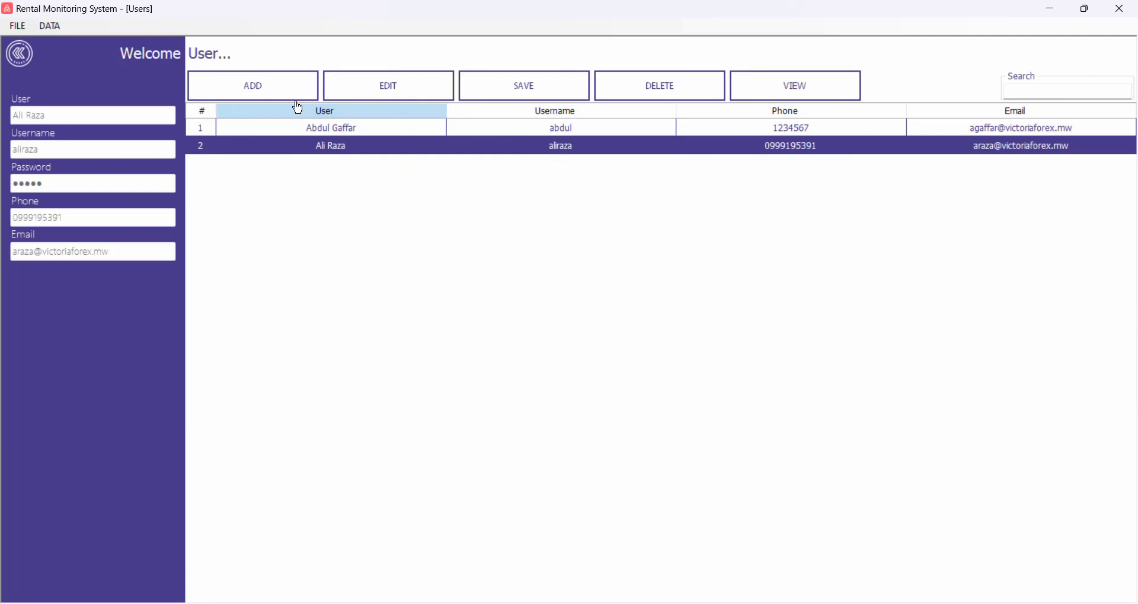
Start a new user entry and try to save it with all fields blank.
click(265, 90)
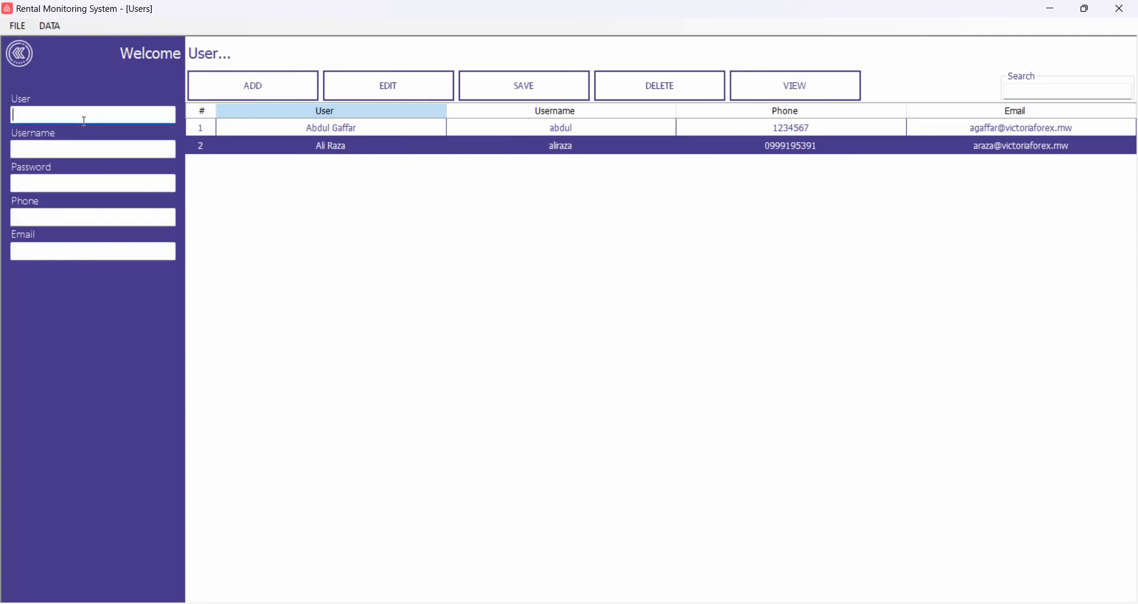
click(71, 145)
click(46, 190)
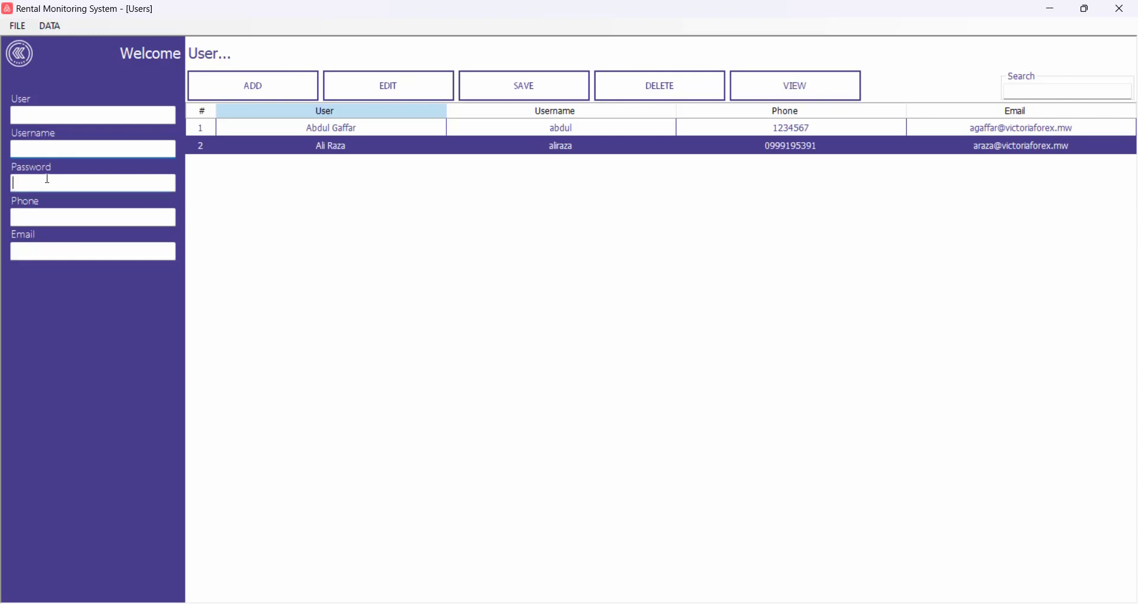
click(41, 215)
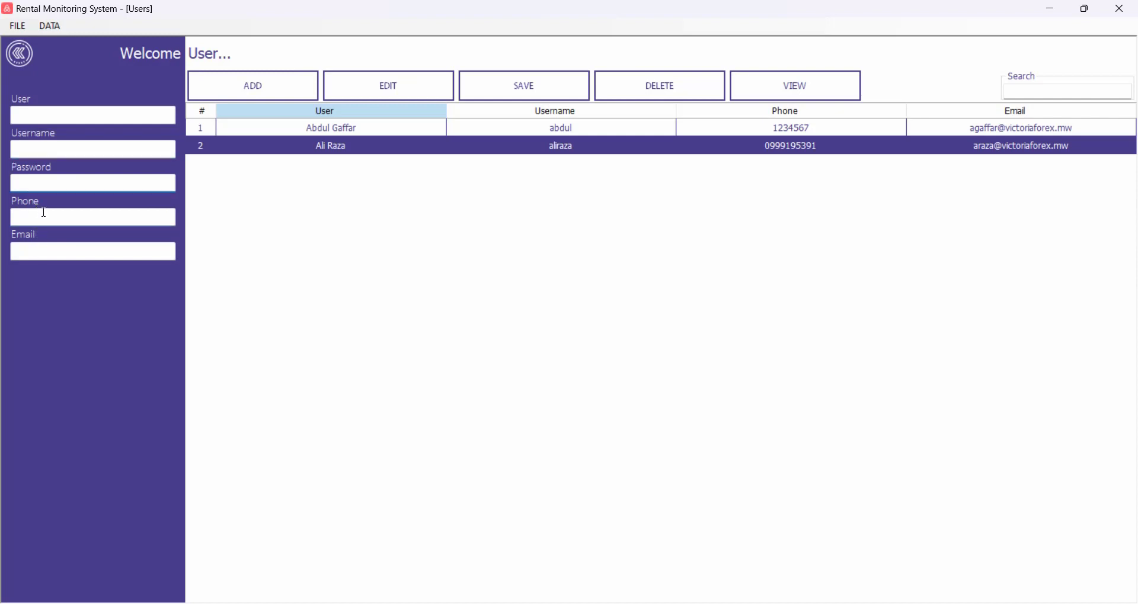
click(46, 252)
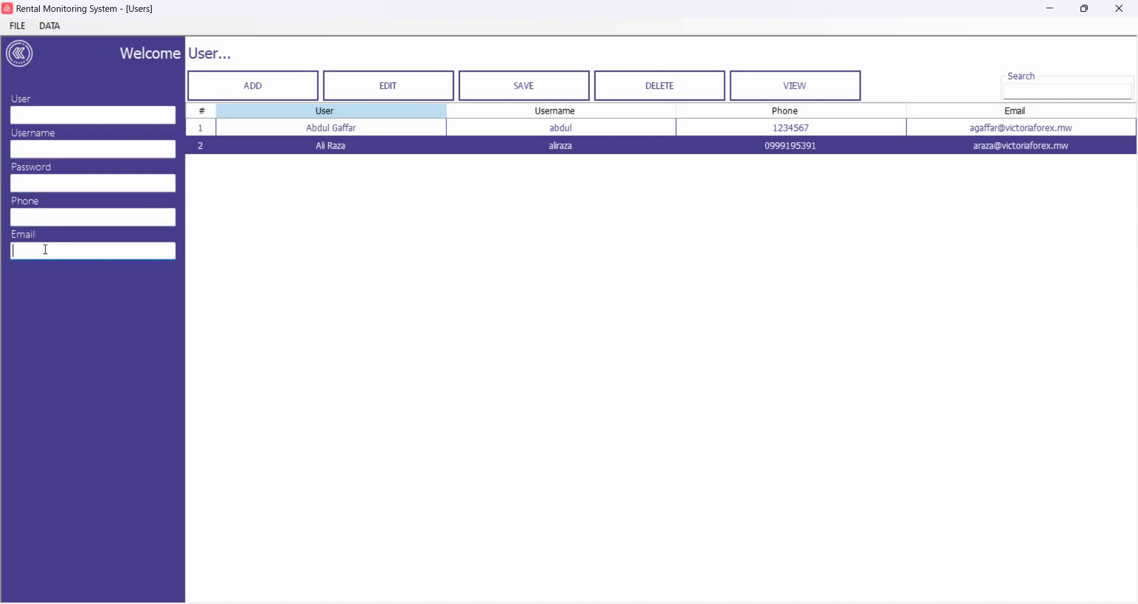
click(566, 77)
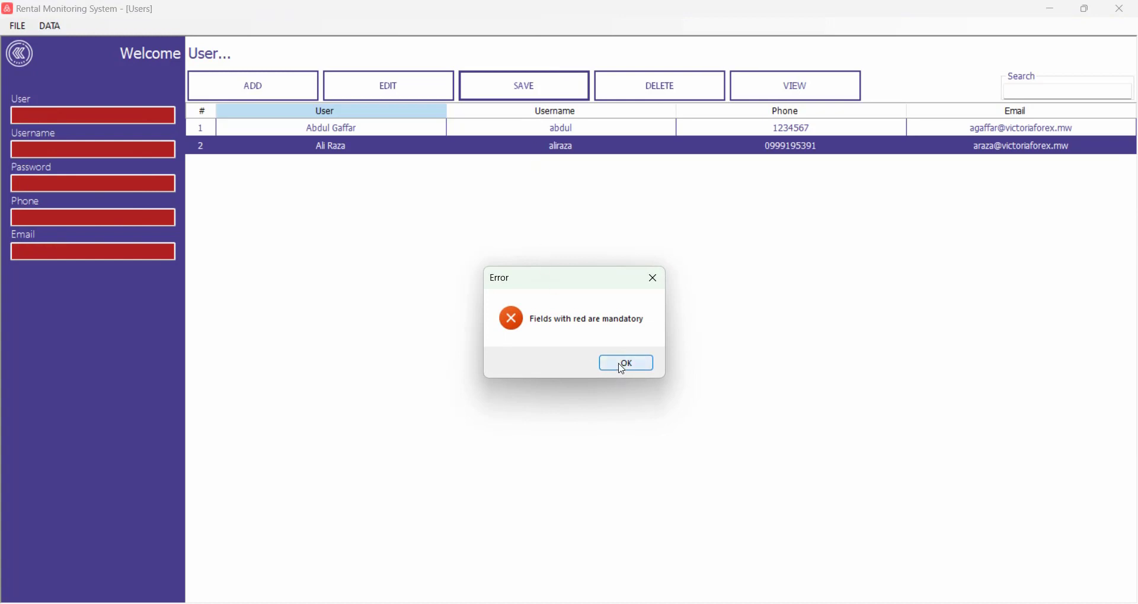
click(623, 369)
Enter "dsfsd" in the new entry's User field, and abandon the entry by selecting the first user in the list.
click(159, 115)
text(dsfsd)
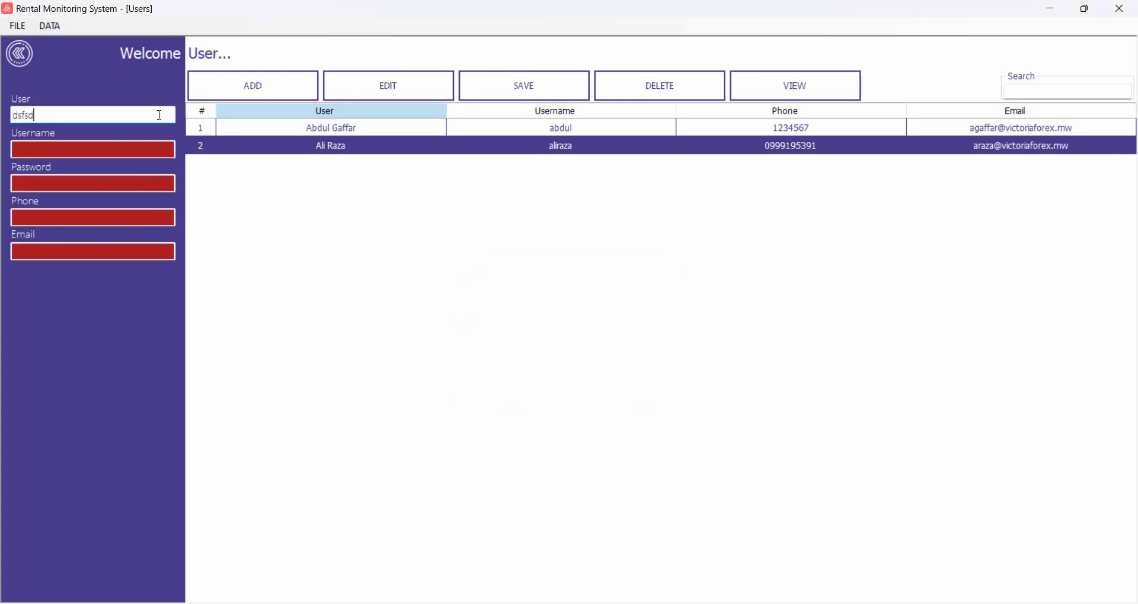
click(373, 130)
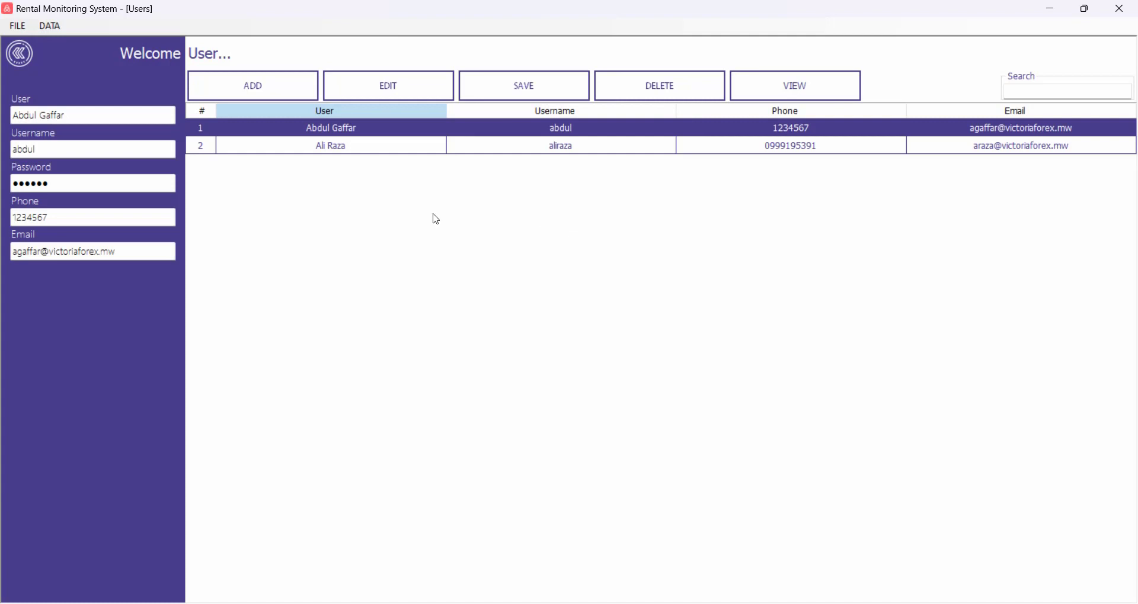
Return to the home page and list the existing areas in the Locations module.
click(20, 54)
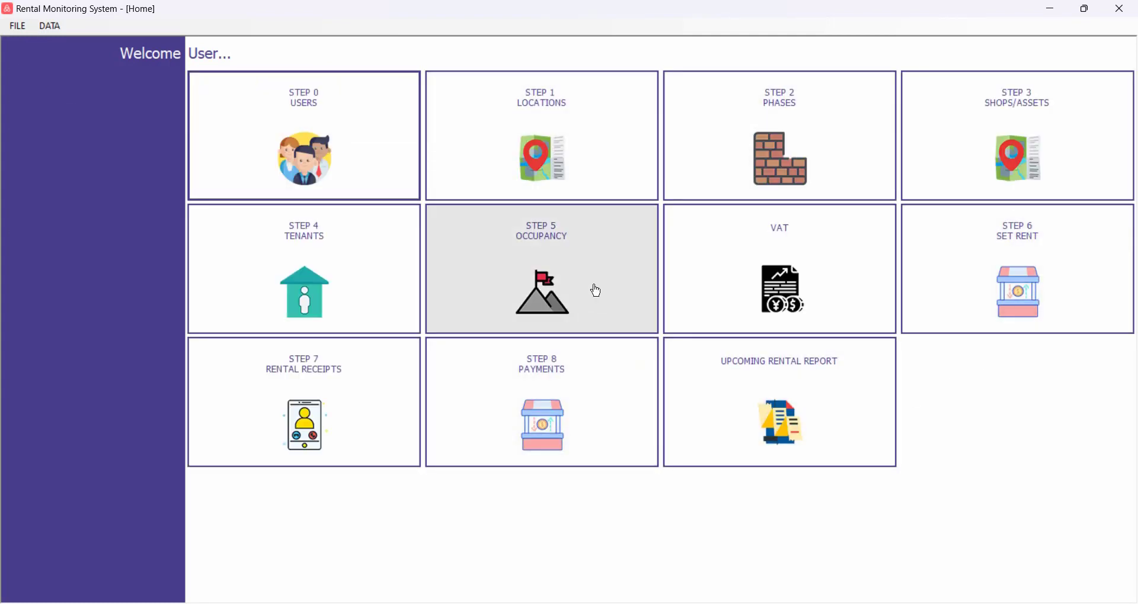
click(583, 177)
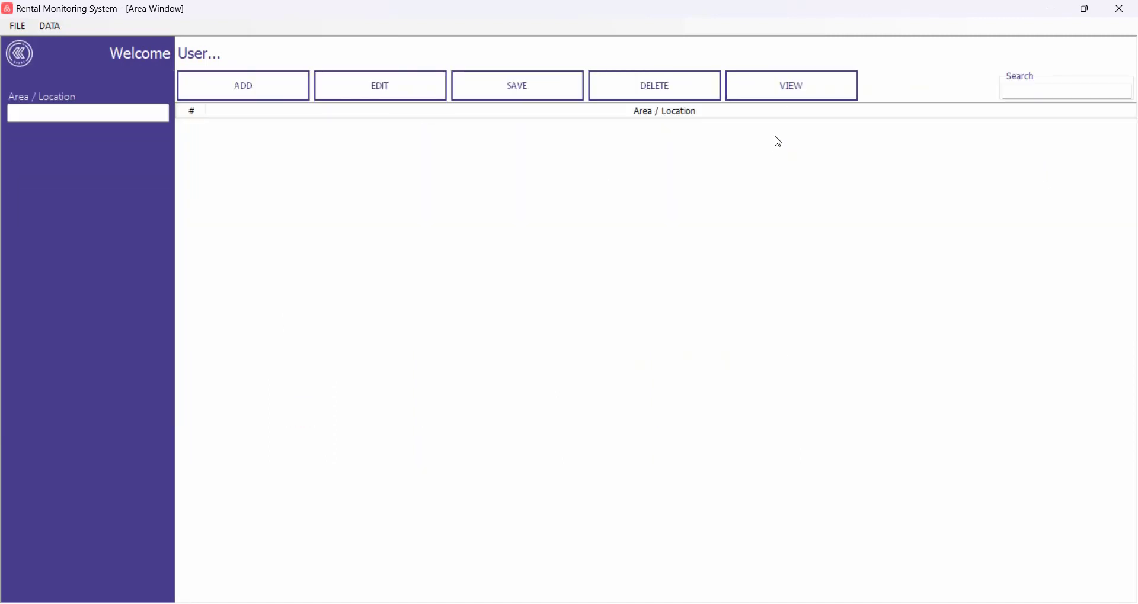
click(800, 97)
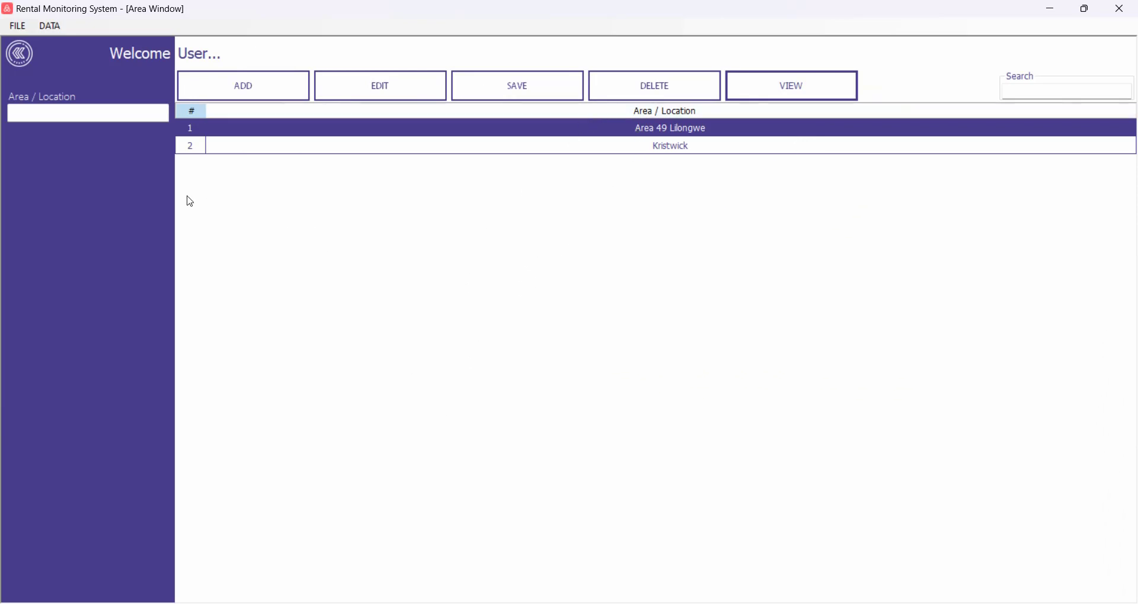
Add and save a new area/location named "Test", and select its record in the list.
click(149, 108)
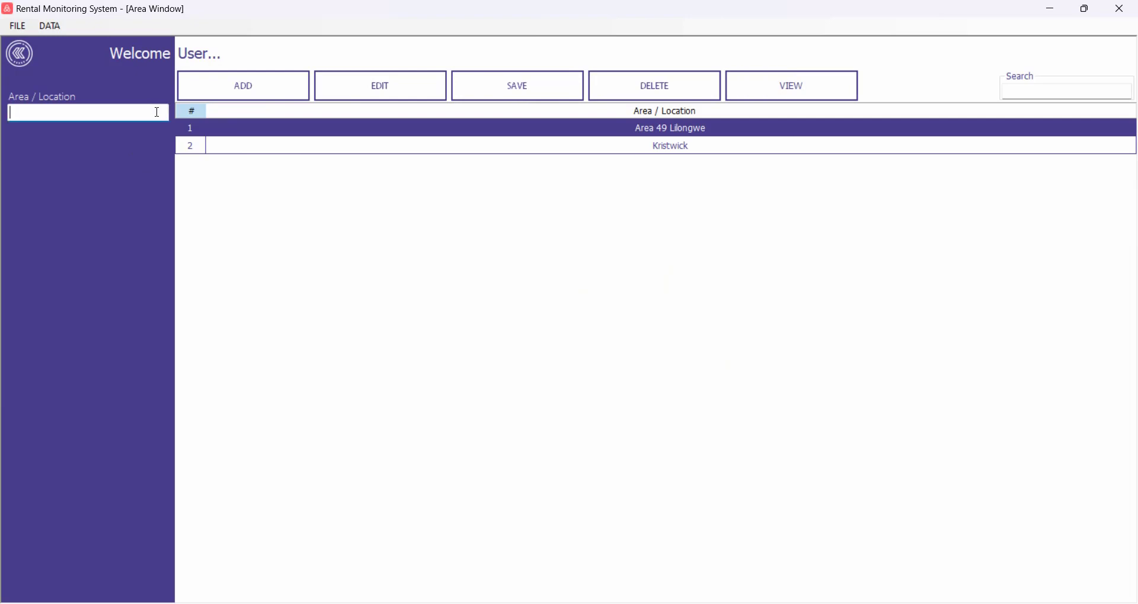
key(Tab)
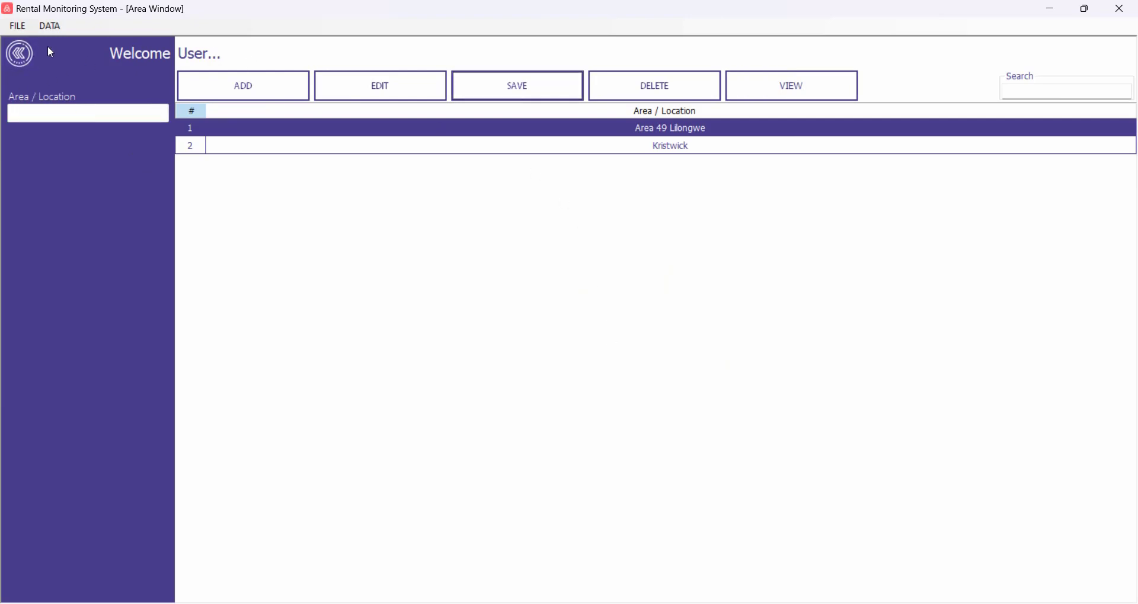
click(195, 89)
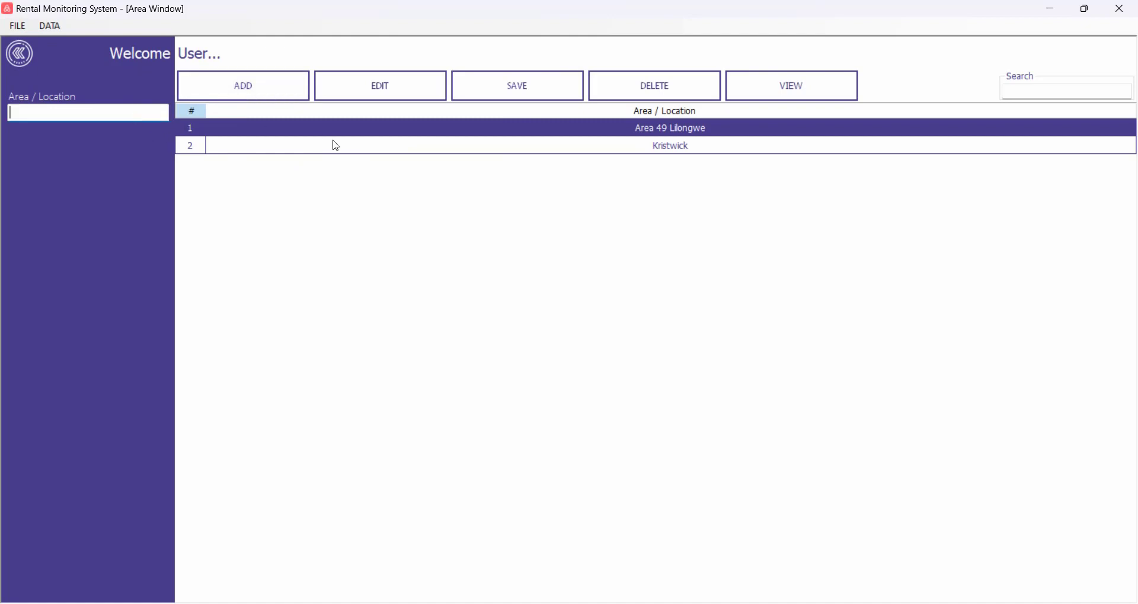
text(Test)
click(542, 90)
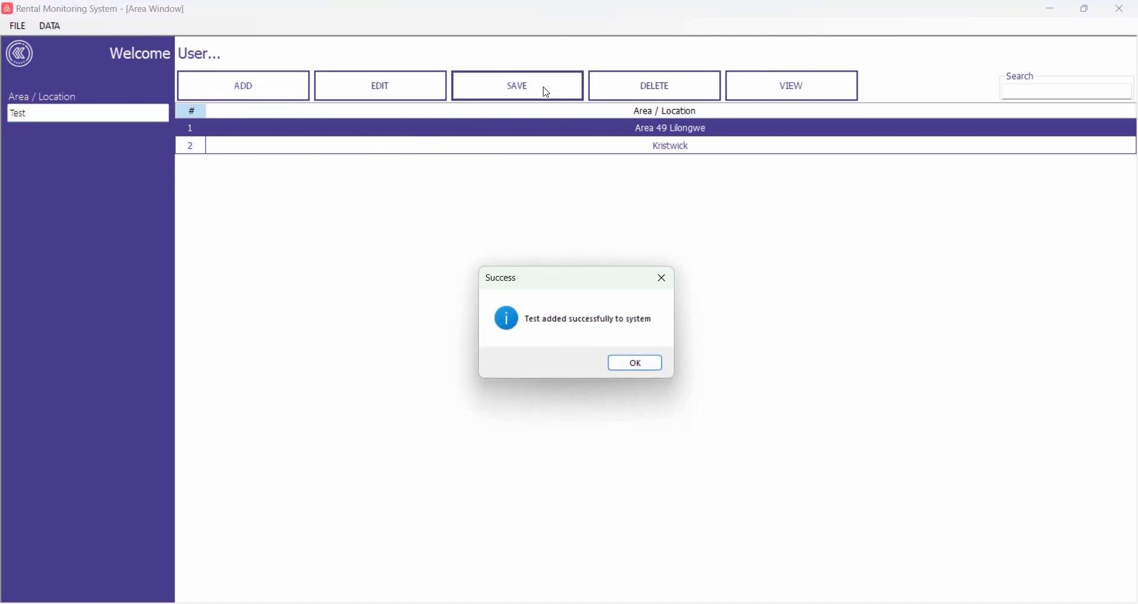
click(636, 365)
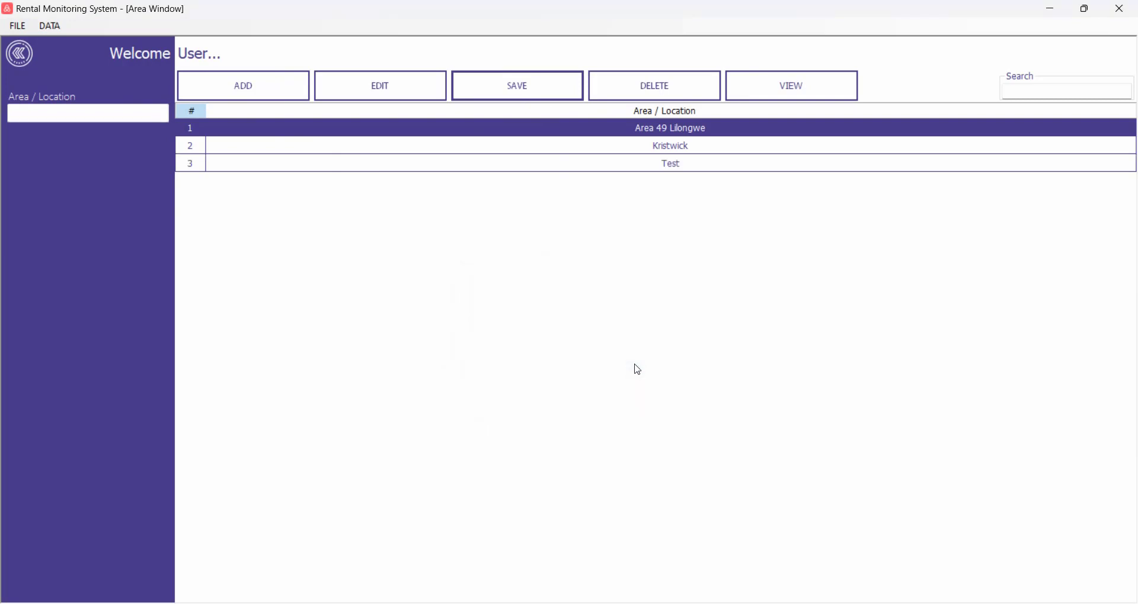
click(653, 168)
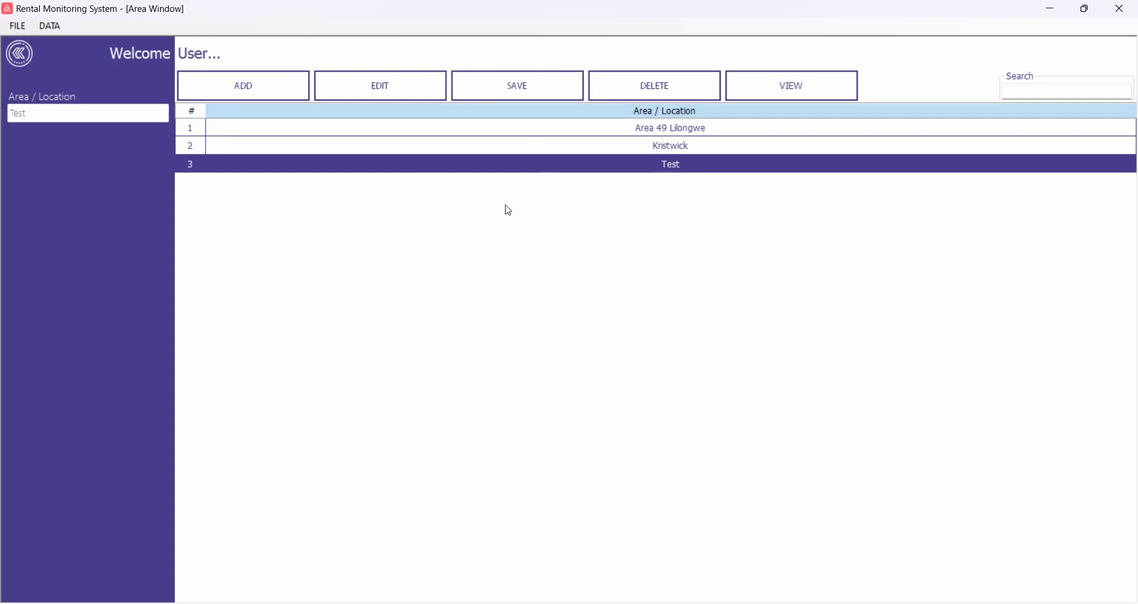
Go back home, list the existing phases in the Phases module and open the Phase 2 record.
click(22, 57)
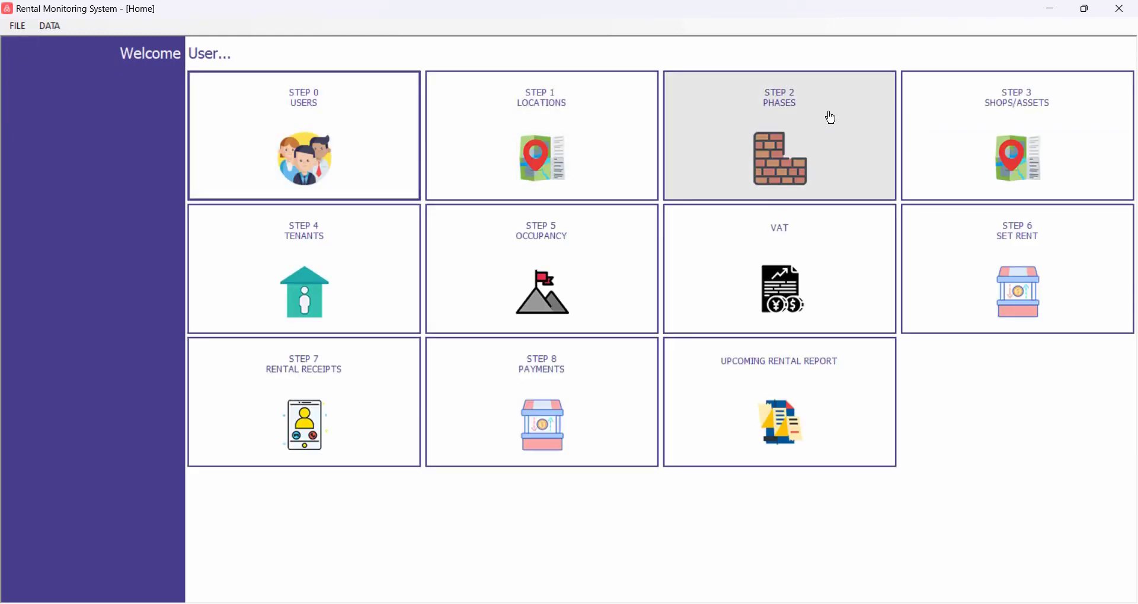
click(812, 147)
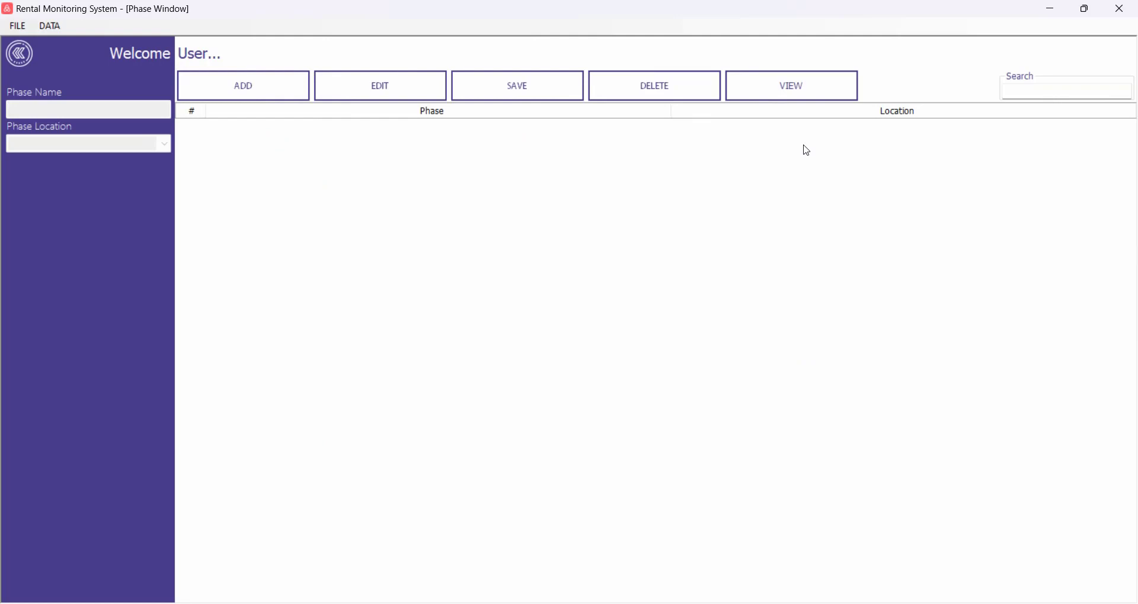
click(785, 90)
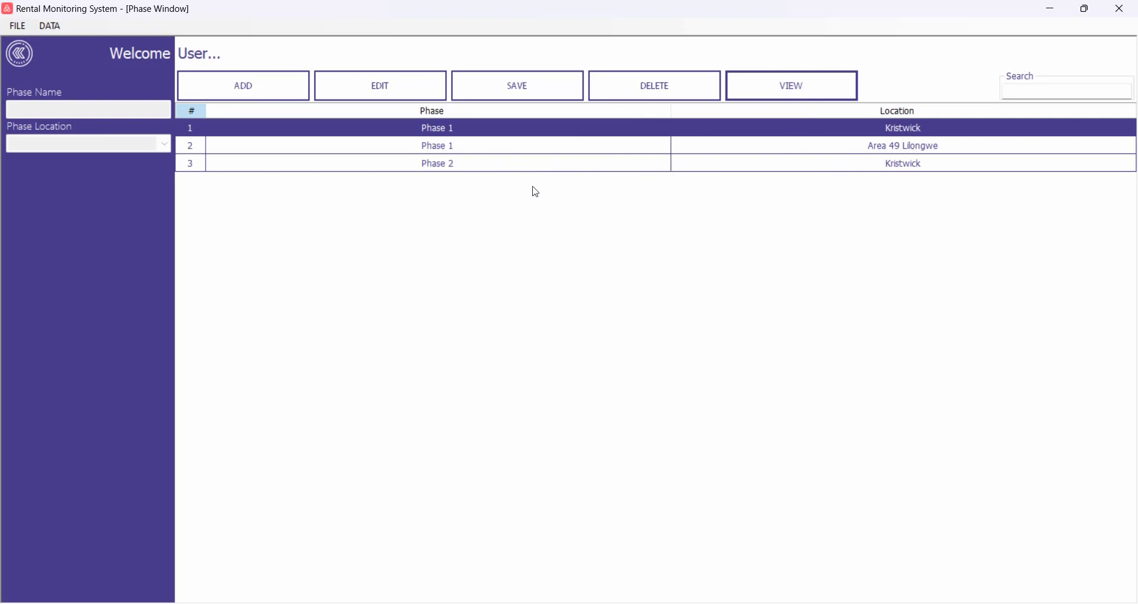
click(897, 166)
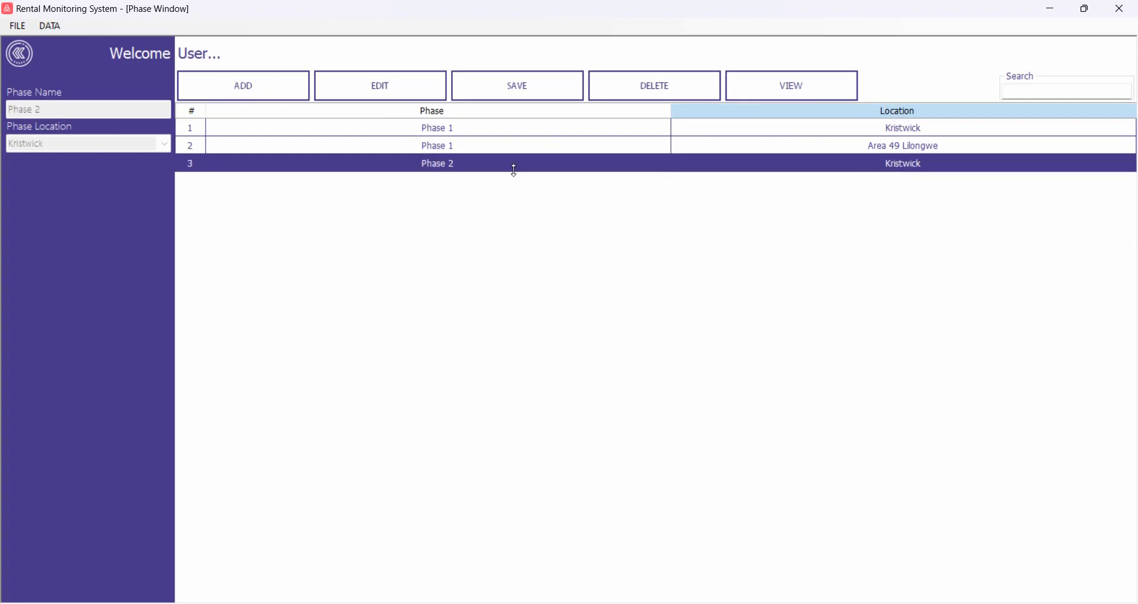
Return to the home page and list the existing shops in the Shops/Assets module.
click(31, 55)
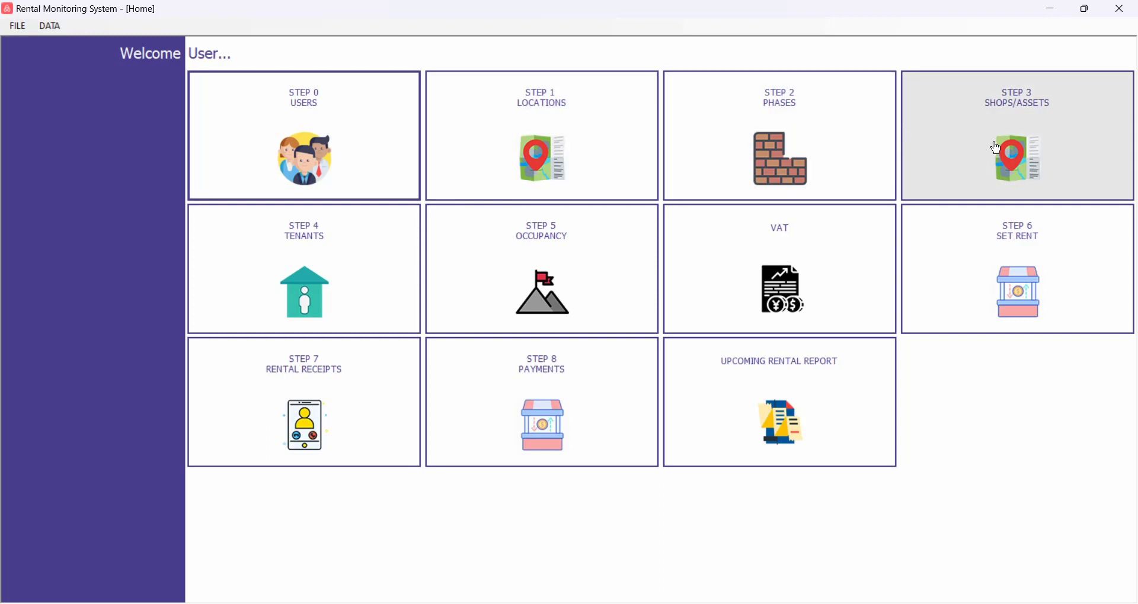
click(972, 145)
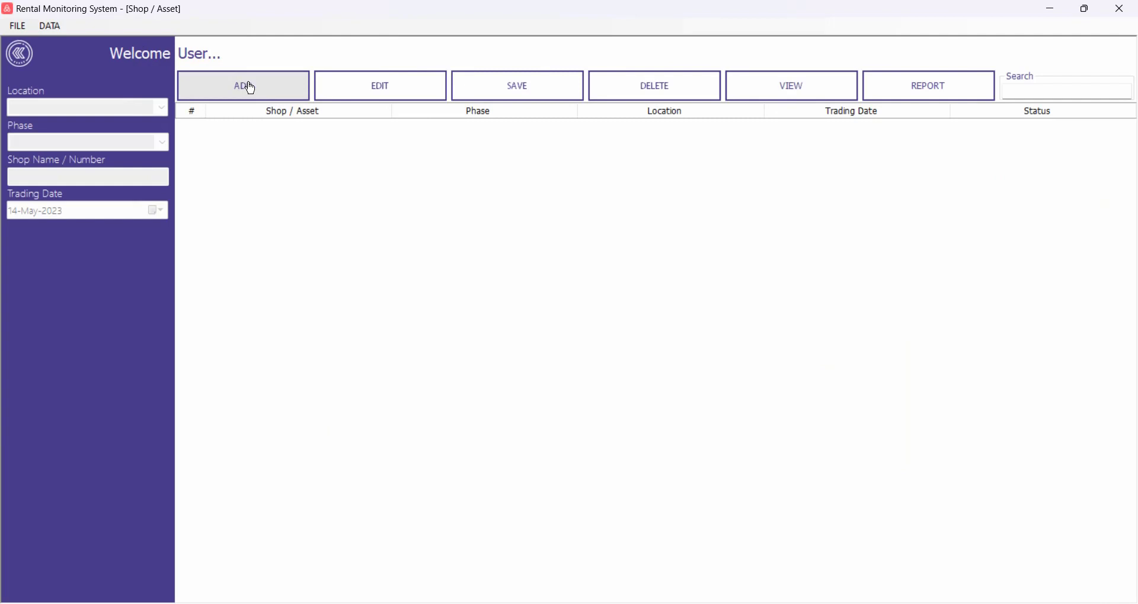
click(824, 90)
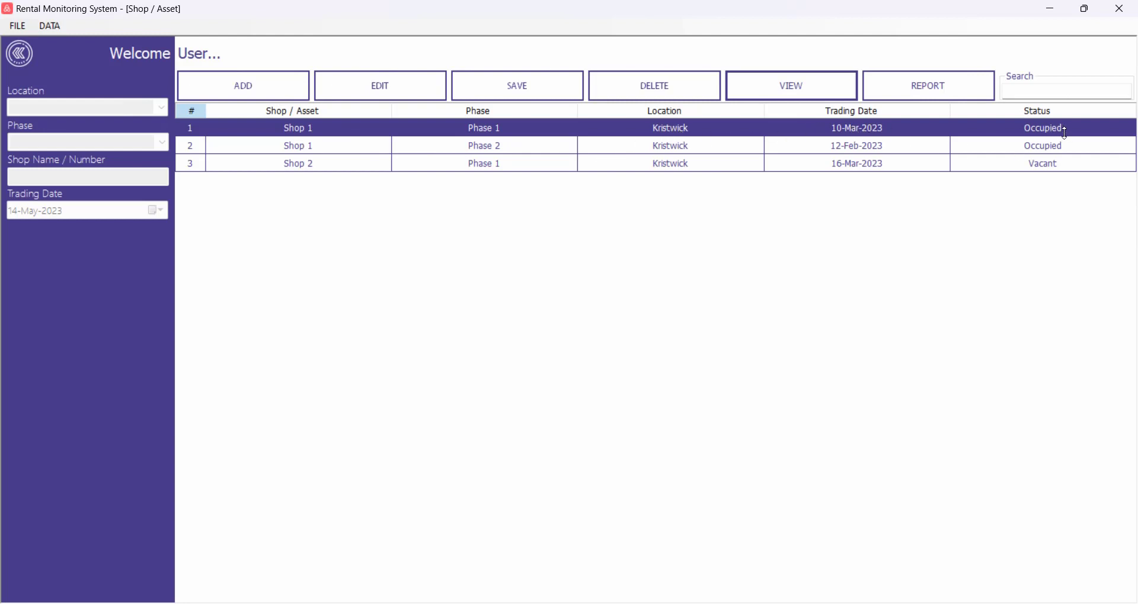
Start a new shop/asset entry with location Kristwick and phase Phase 2.
click(274, 93)
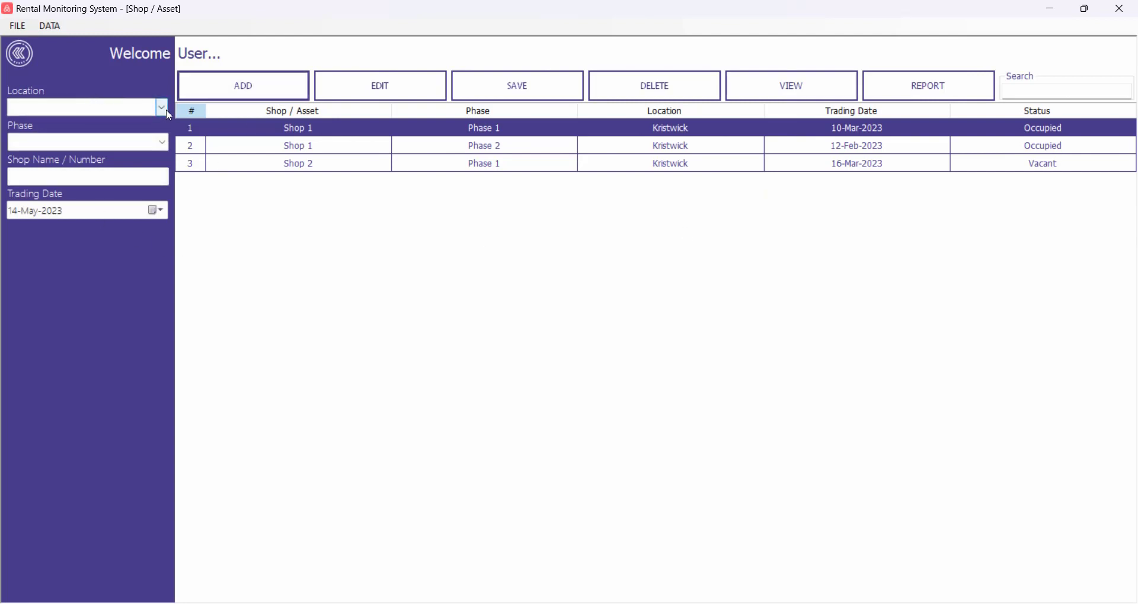
click(167, 113)
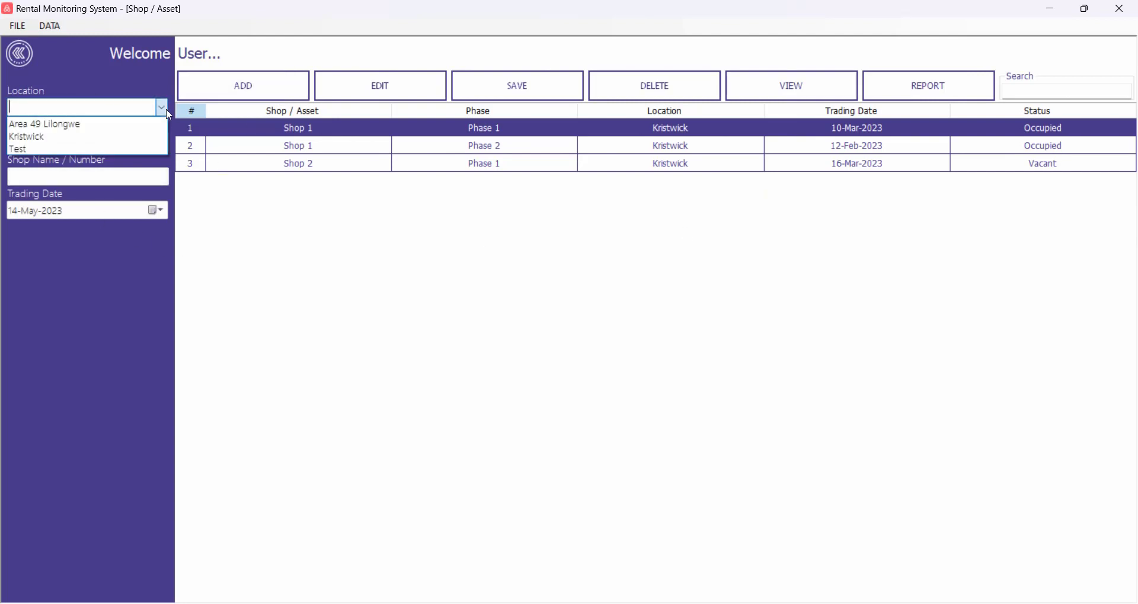
click(38, 139)
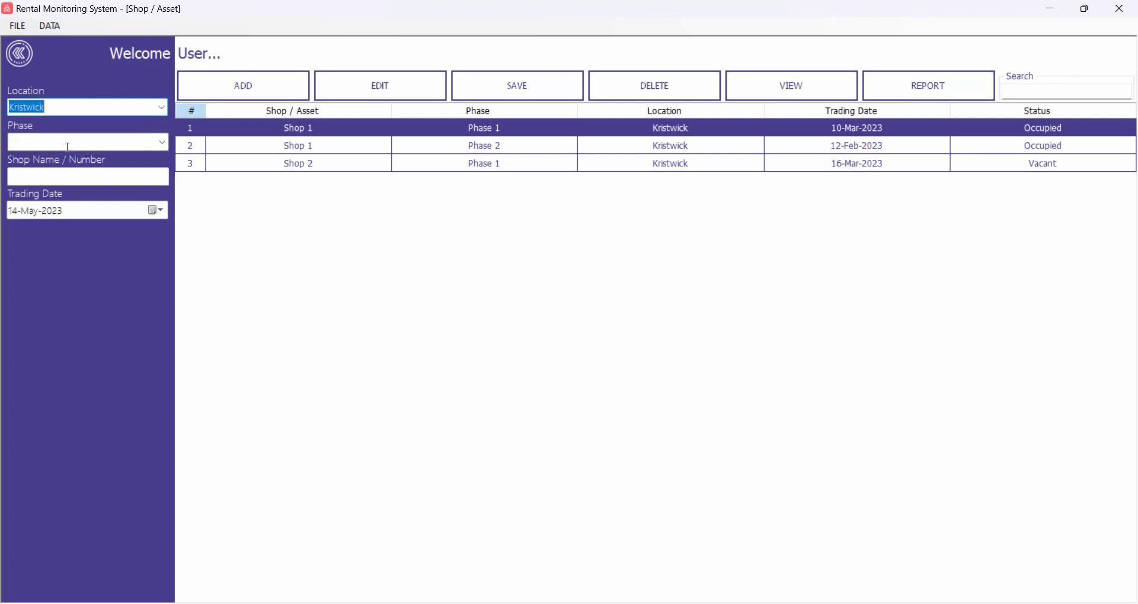
click(162, 142)
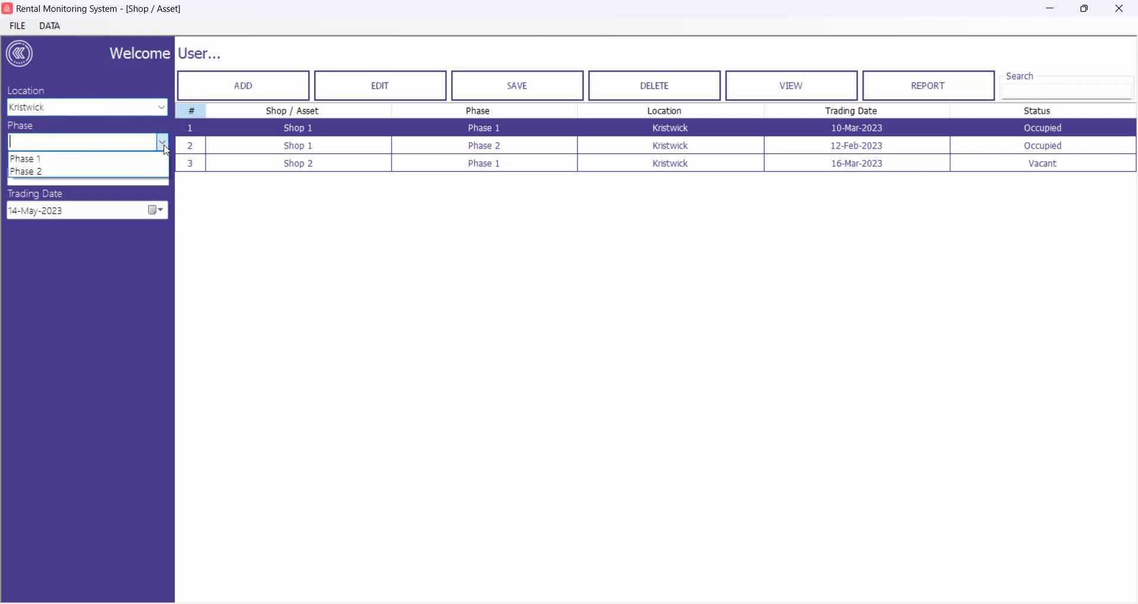
click(65, 173)
Name the new shop/asset "Flat 1" and save it.
click(86, 177)
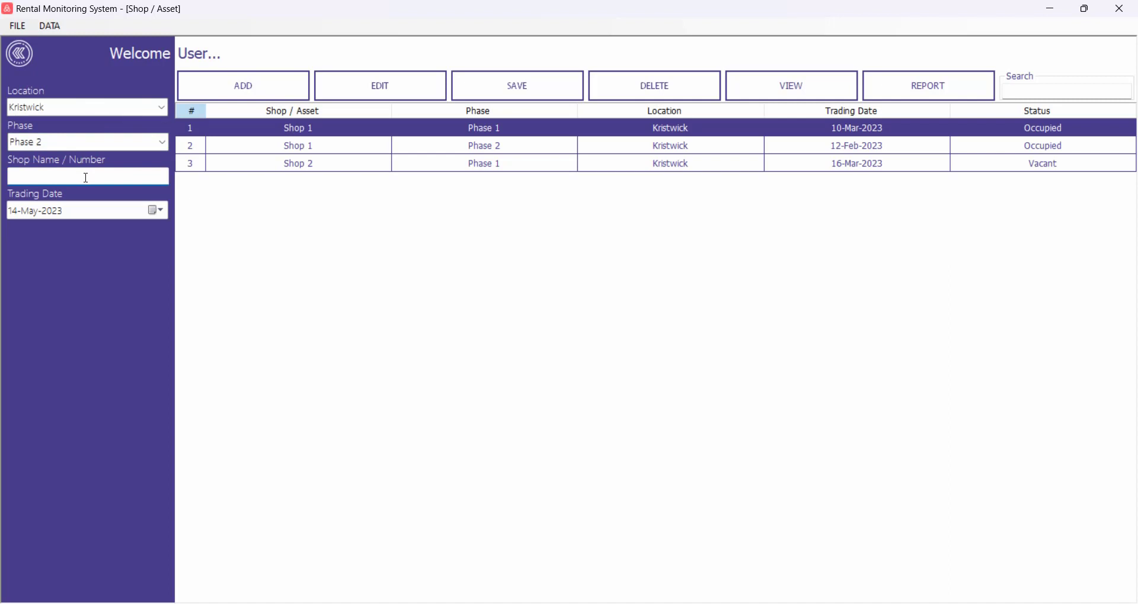
text(Sho)
key(BackSpace)
key(BackSpace)
text(Fla)
click(519, 95)
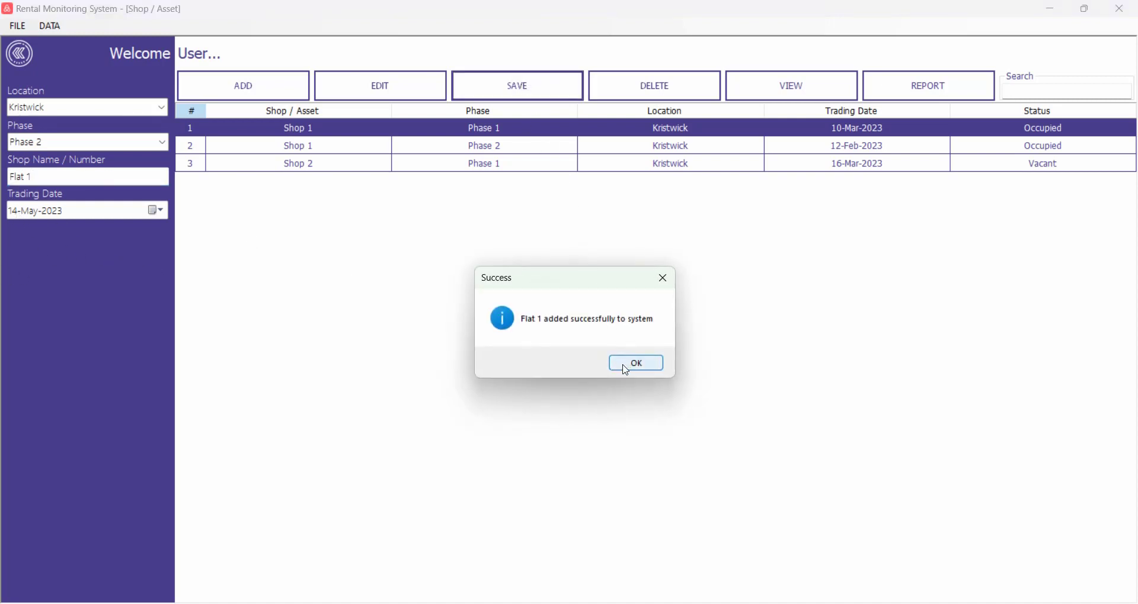
click(627, 364)
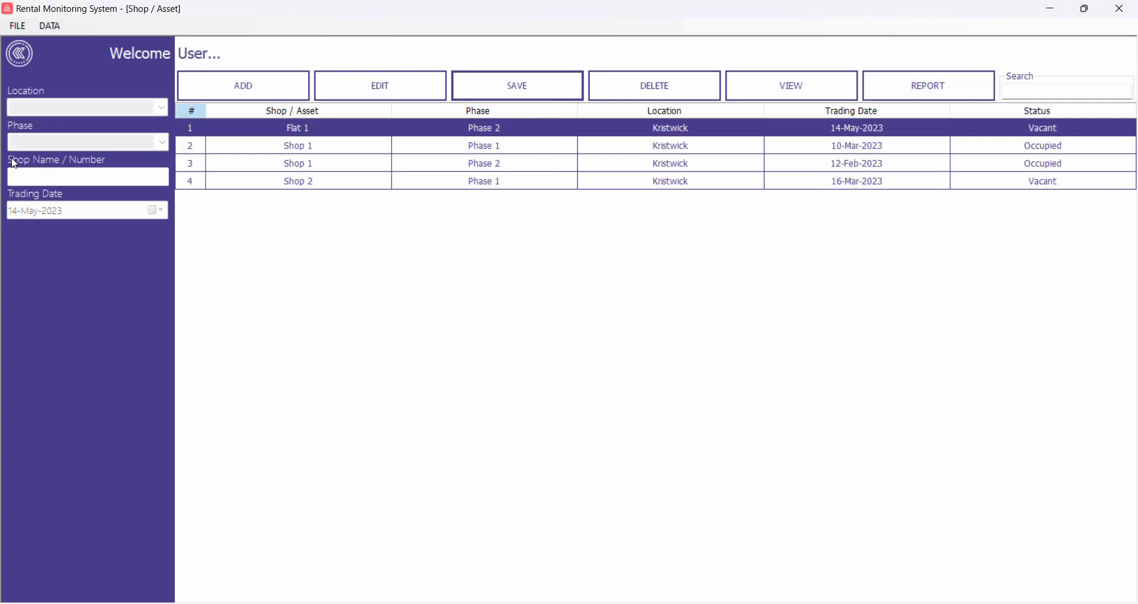
Return to the home page and open the Tenants module.
click(15, 59)
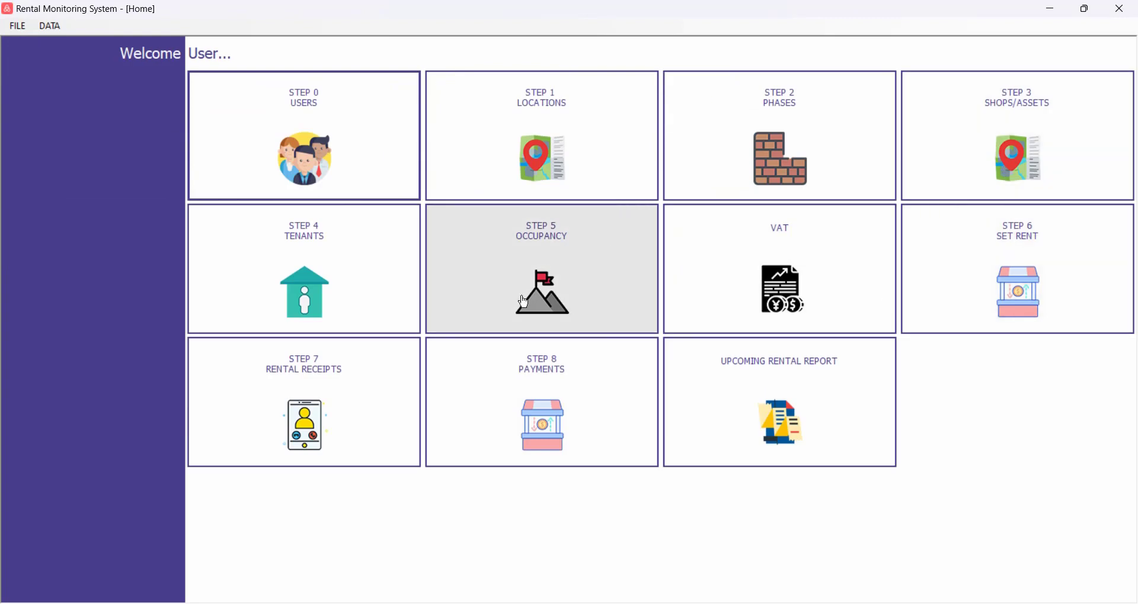
click(367, 304)
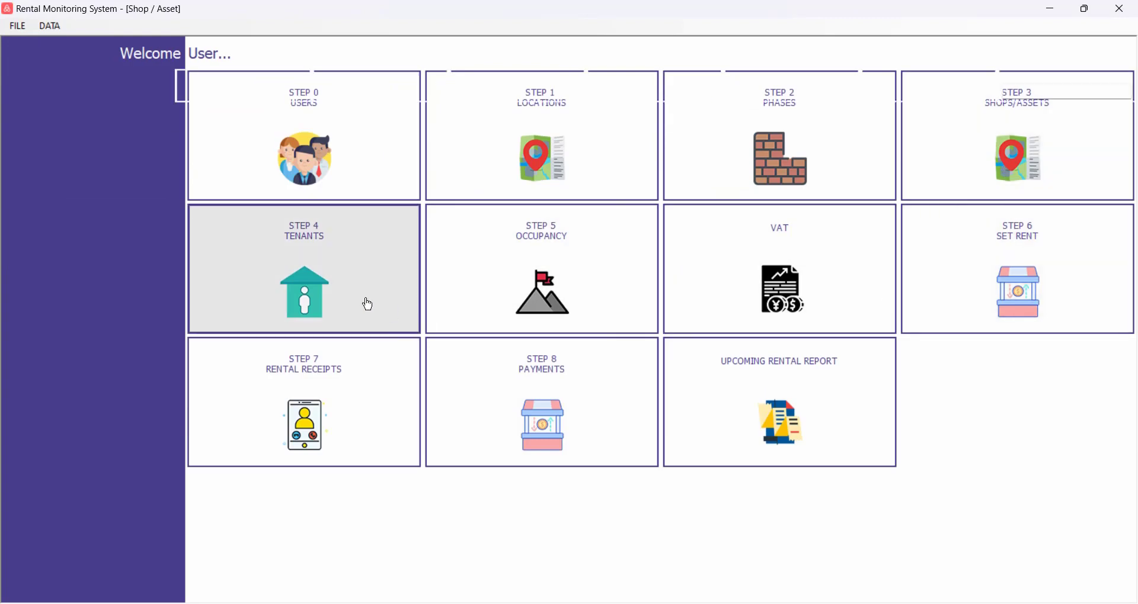
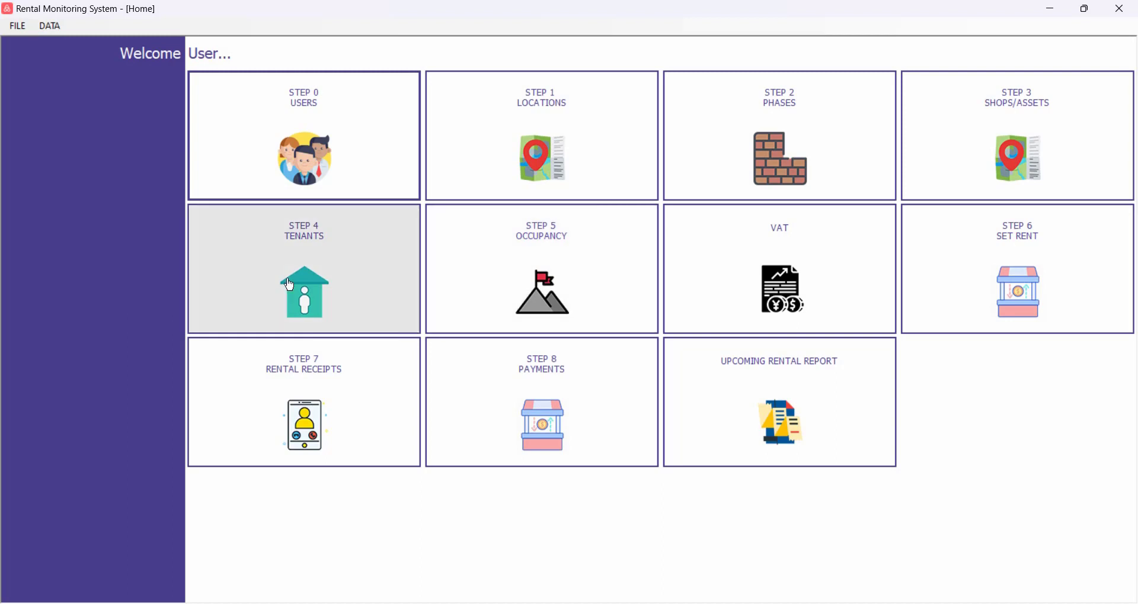
Start a new entry in the Occupancy module for location Kristwick, phase Phase 2 and shop Flat 1.
click(583, 283)
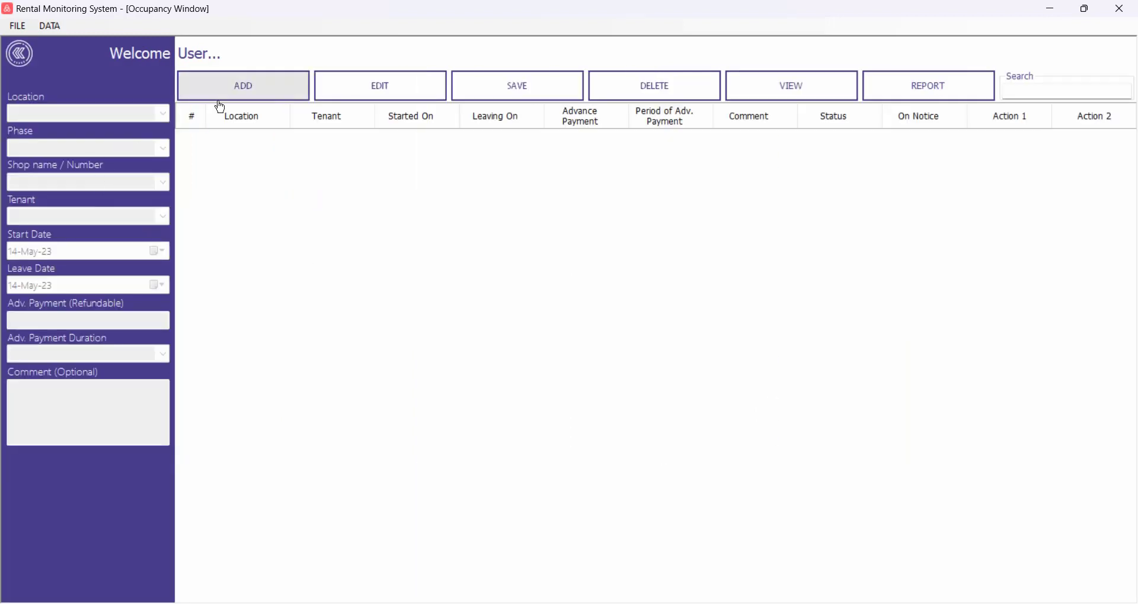
click(228, 95)
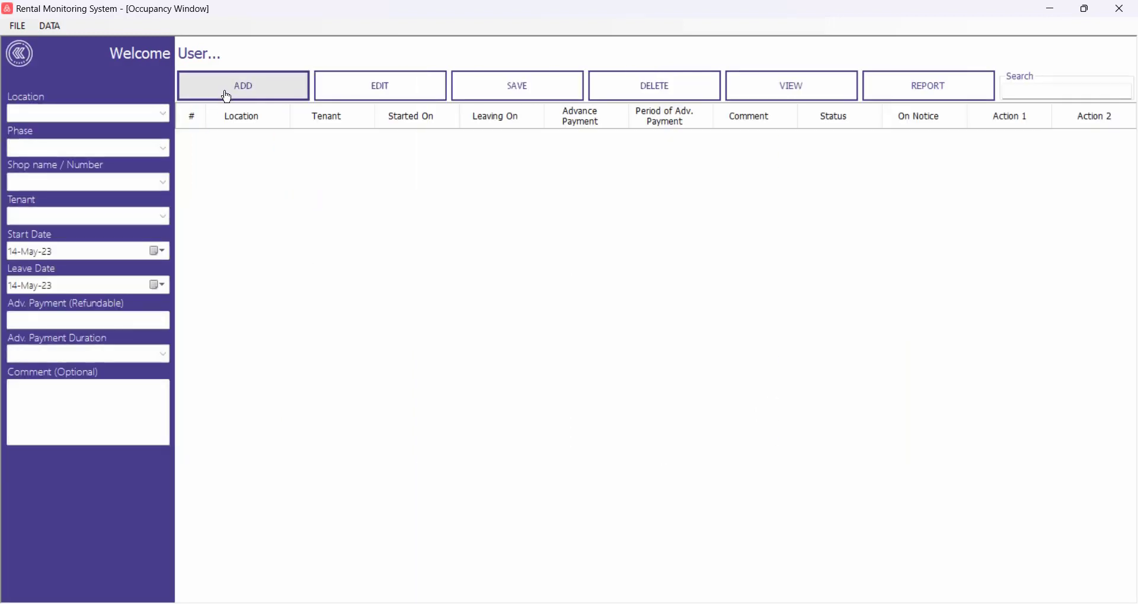
click(163, 116)
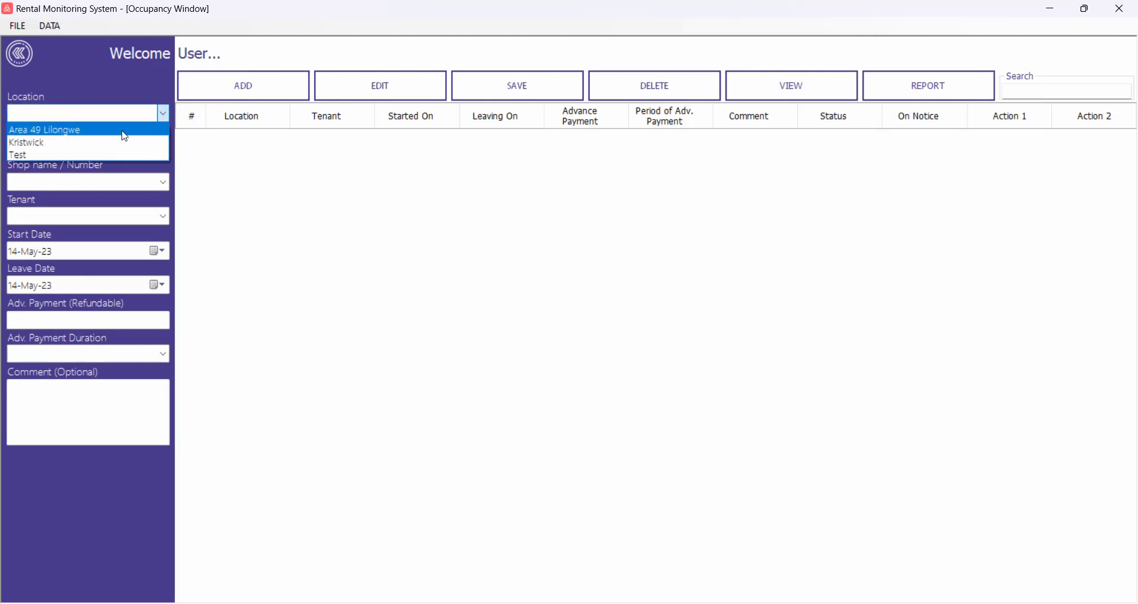
click(65, 143)
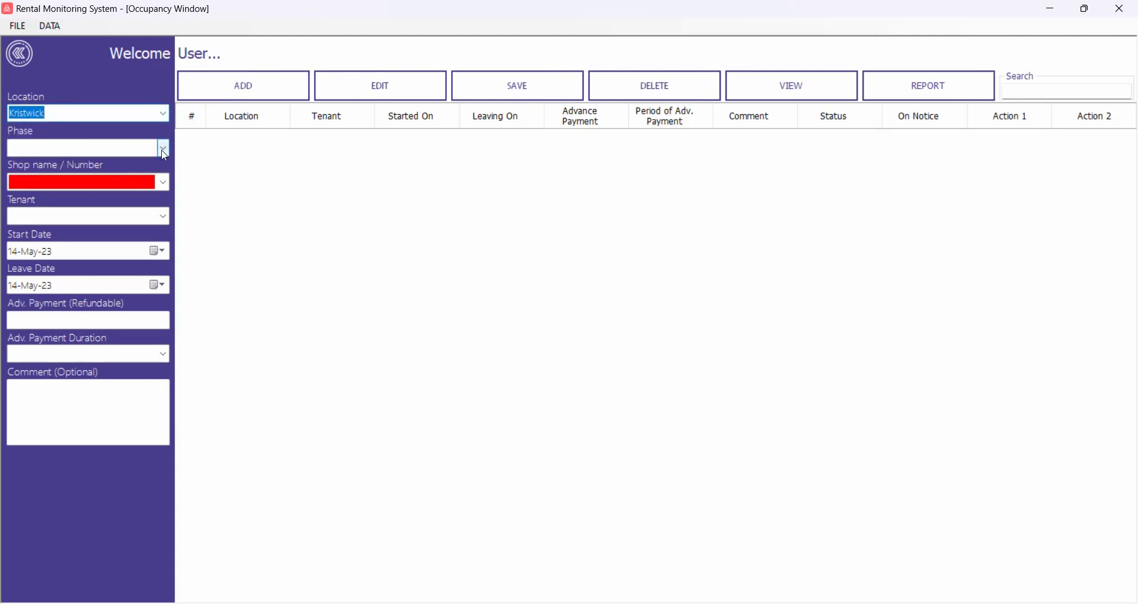
click(163, 149)
click(68, 179)
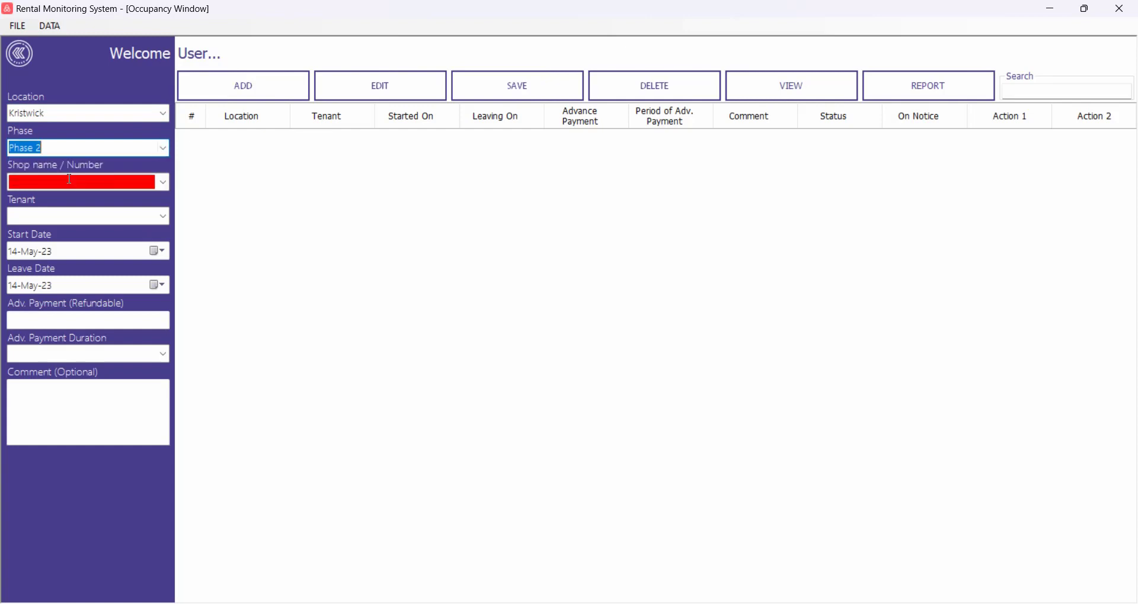
click(163, 185)
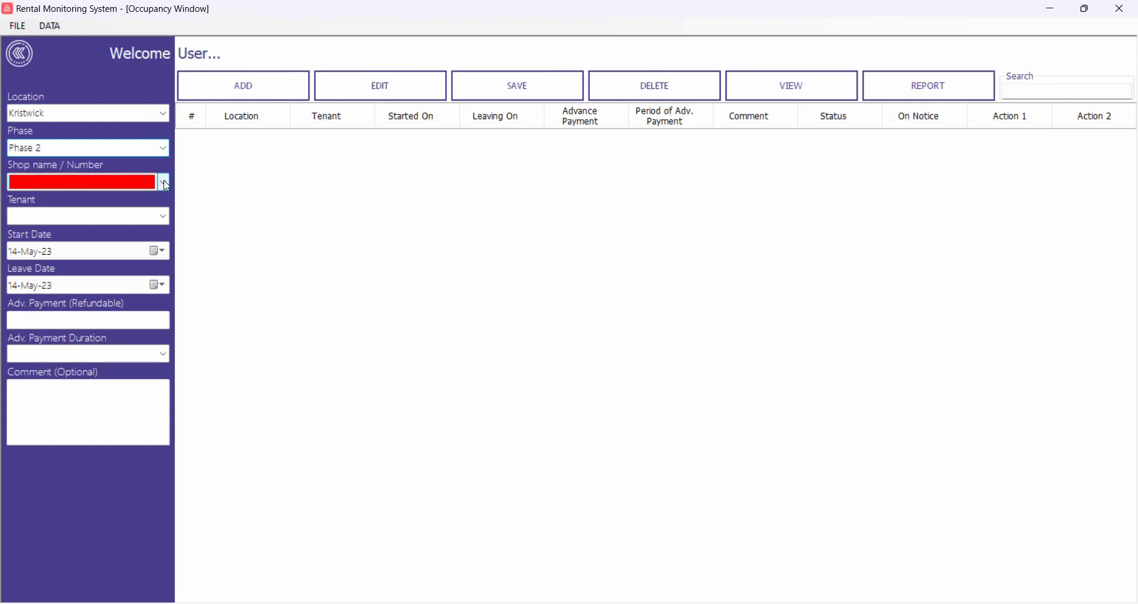
click(51, 196)
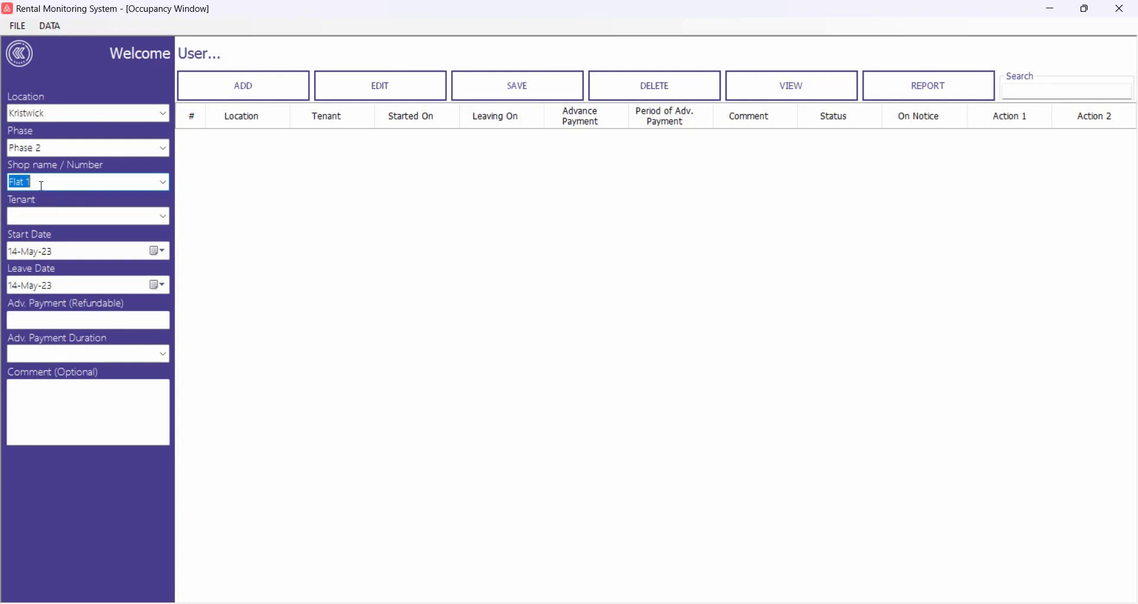
Select the first listed tenant for the occupancy and set the leave date to 14-May-25.
click(165, 218)
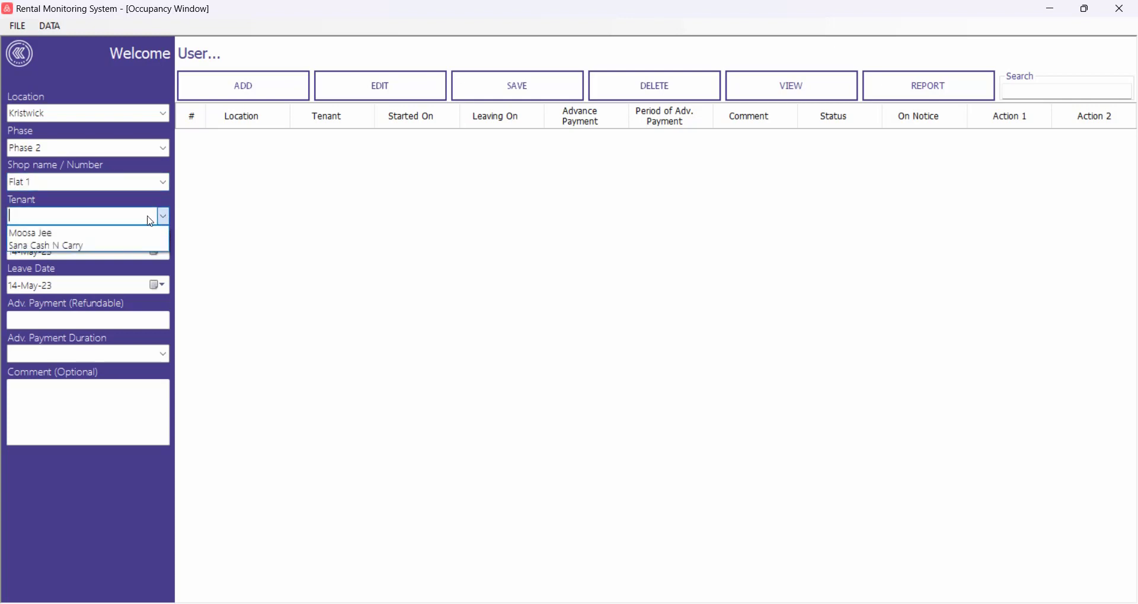
click(58, 234)
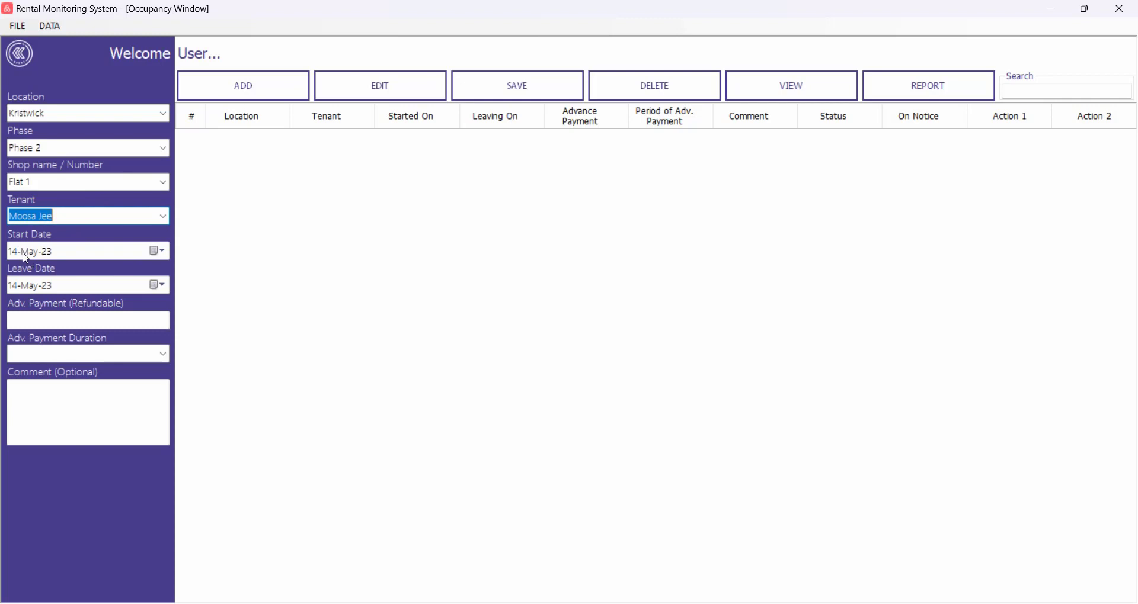
click(30, 288)
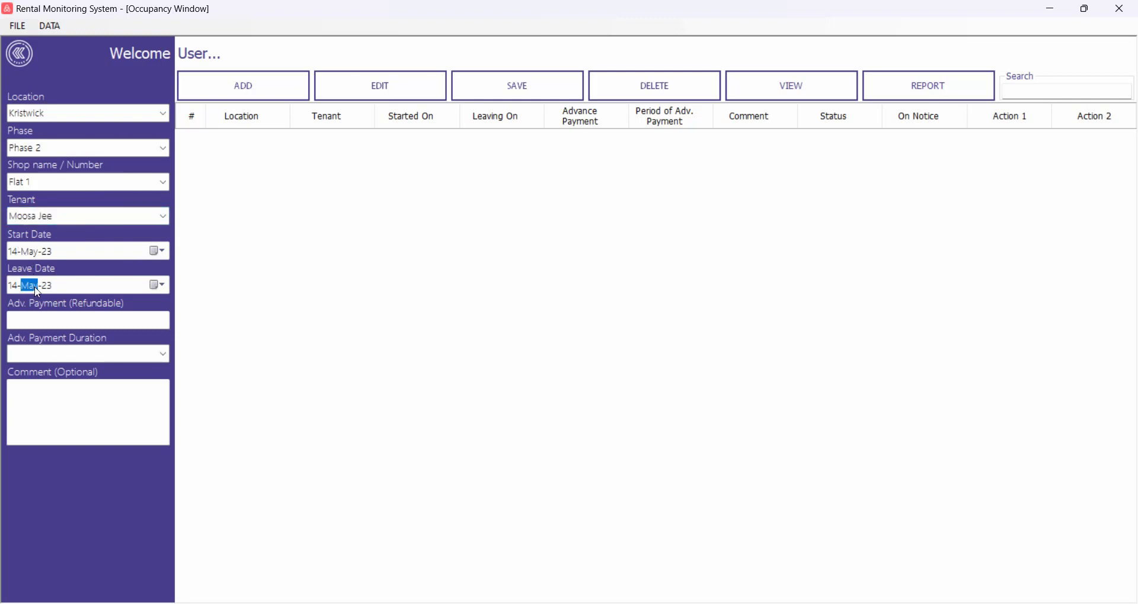
click(46, 291)
text(2025)
Set the refundable advance payment to 100000 with a Monthly duration and save the occupancy record.
click(92, 321)
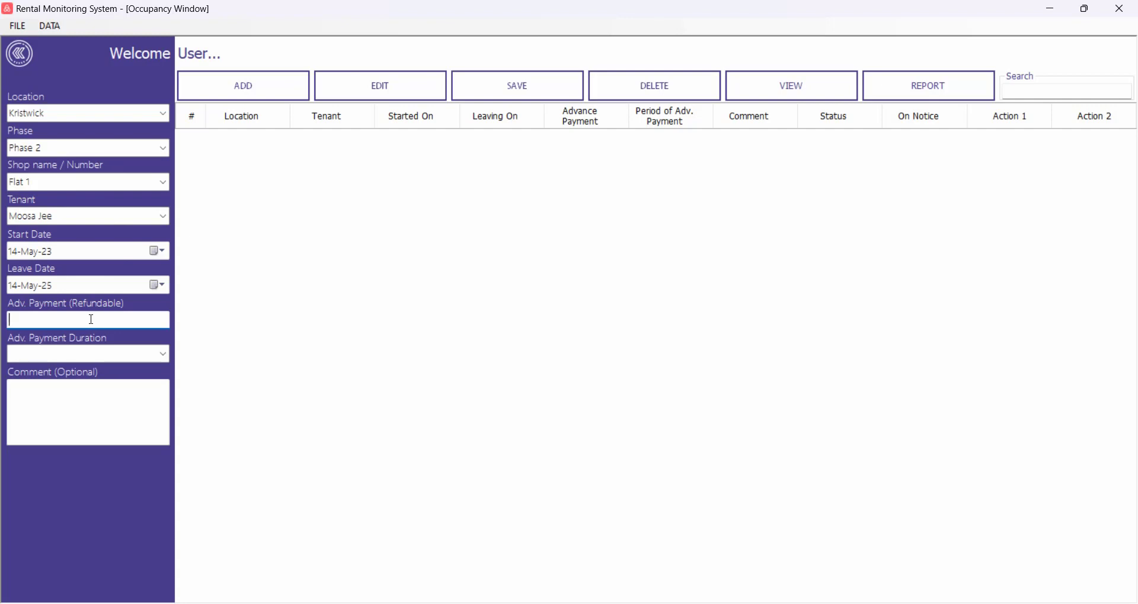
text(100000)
click(164, 357)
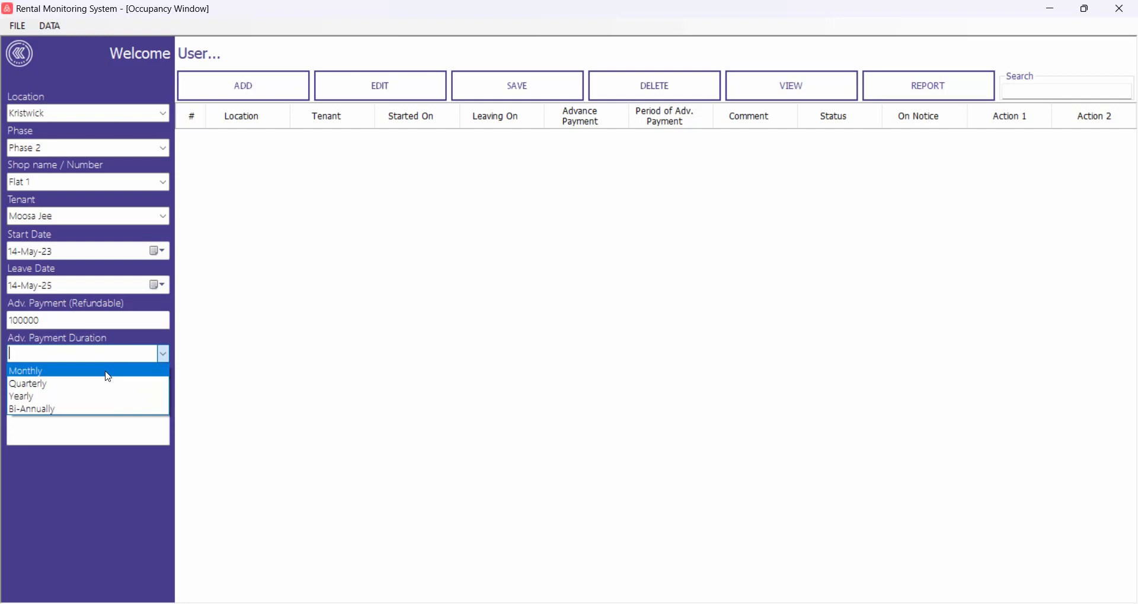
click(60, 372)
click(56, 396)
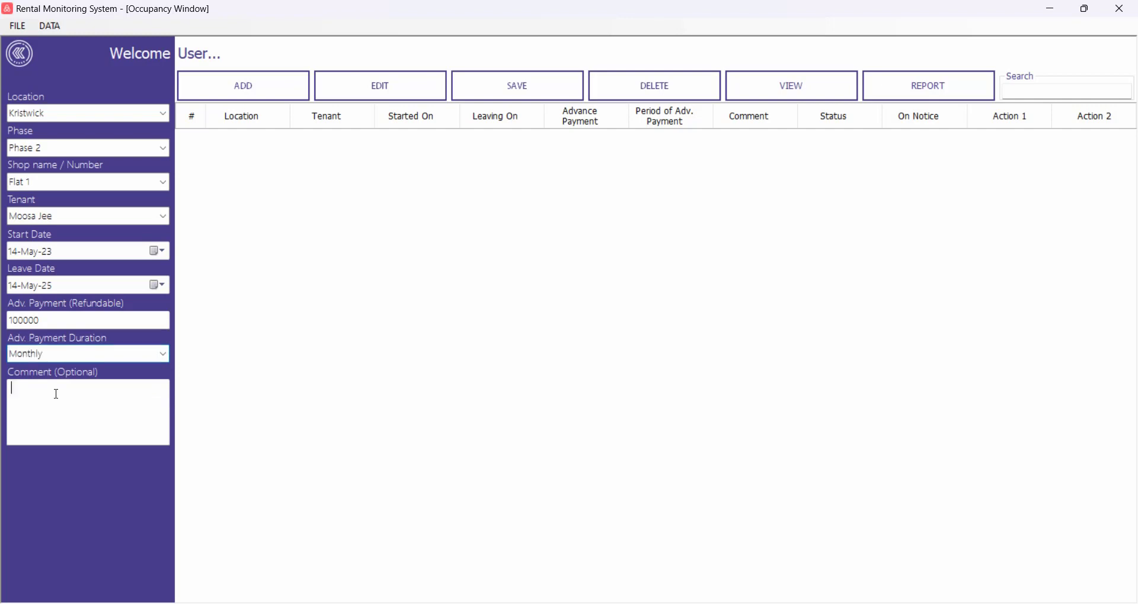
click(536, 90)
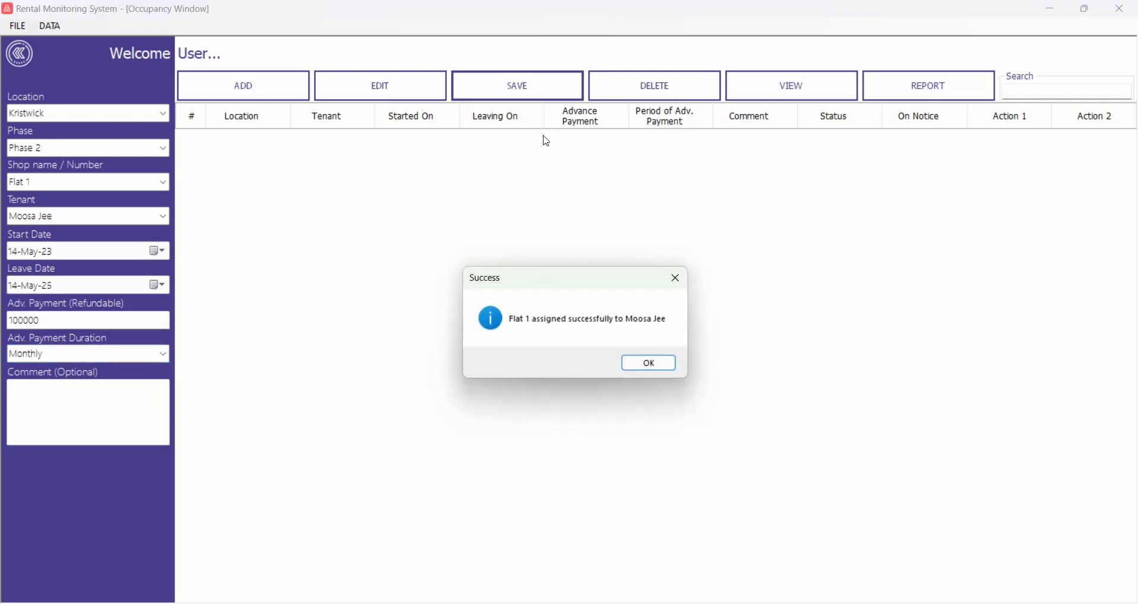
click(654, 364)
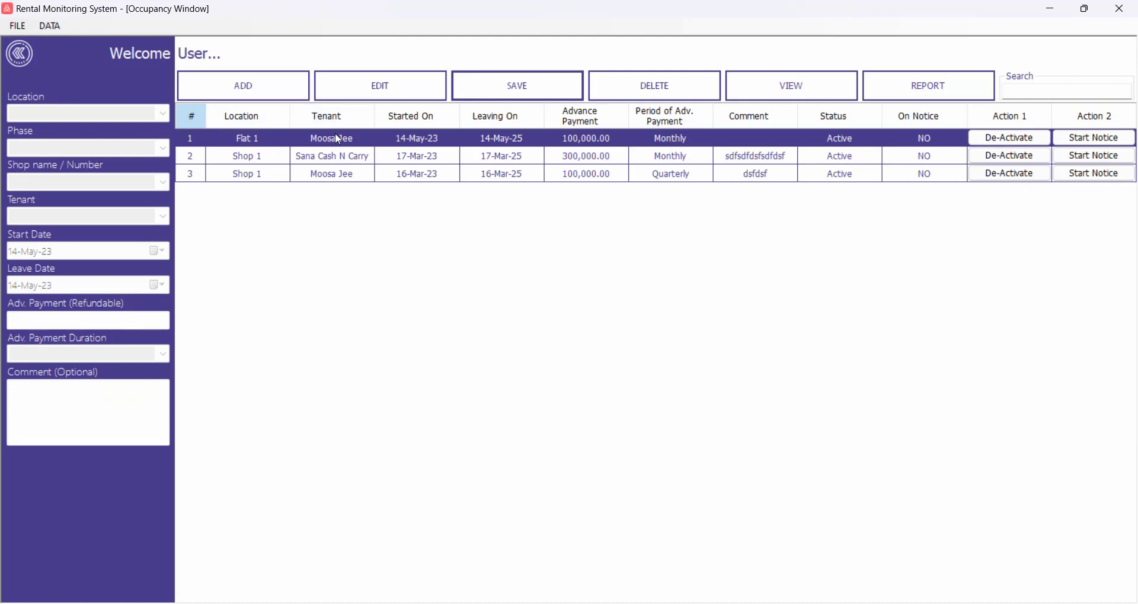
Return to the home page, list the records in the VAT module and check the VAT type options.
click(26, 64)
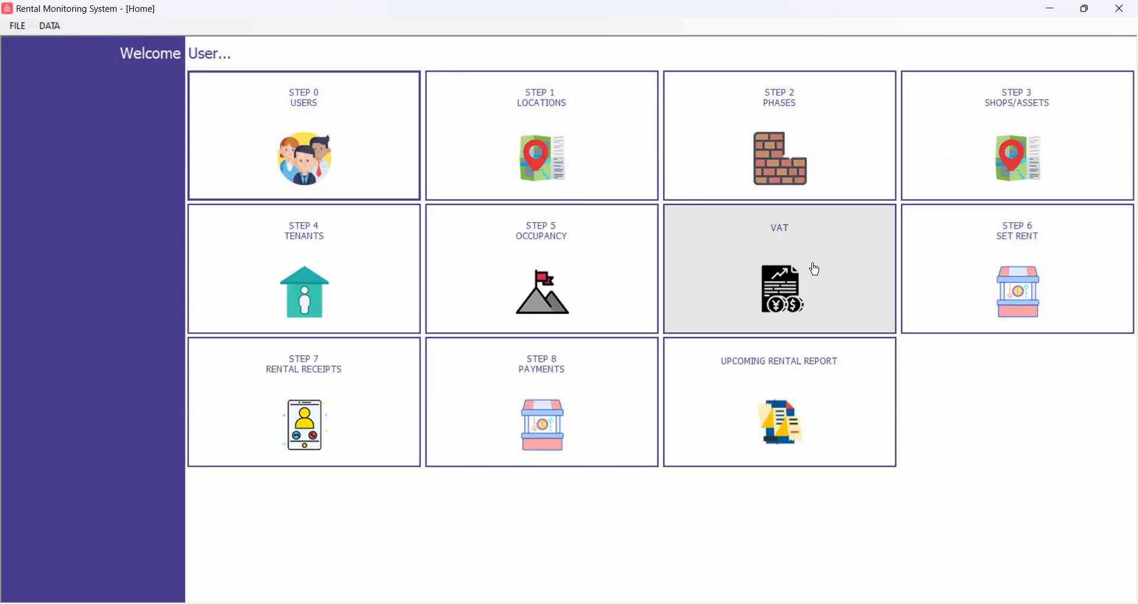
click(777, 267)
click(838, 95)
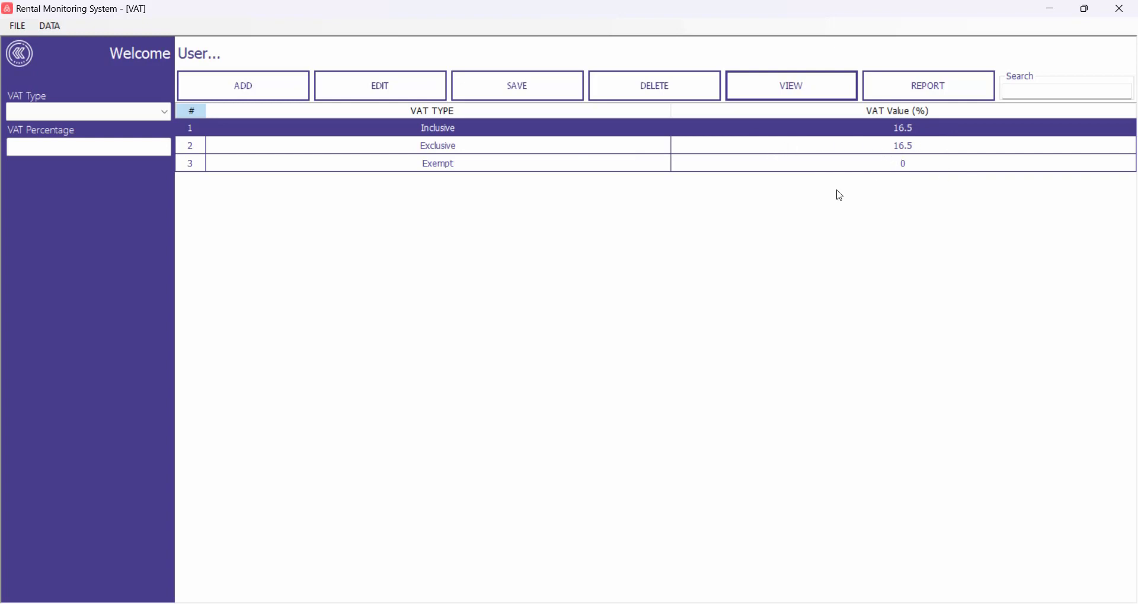
click(112, 111)
click(49, 193)
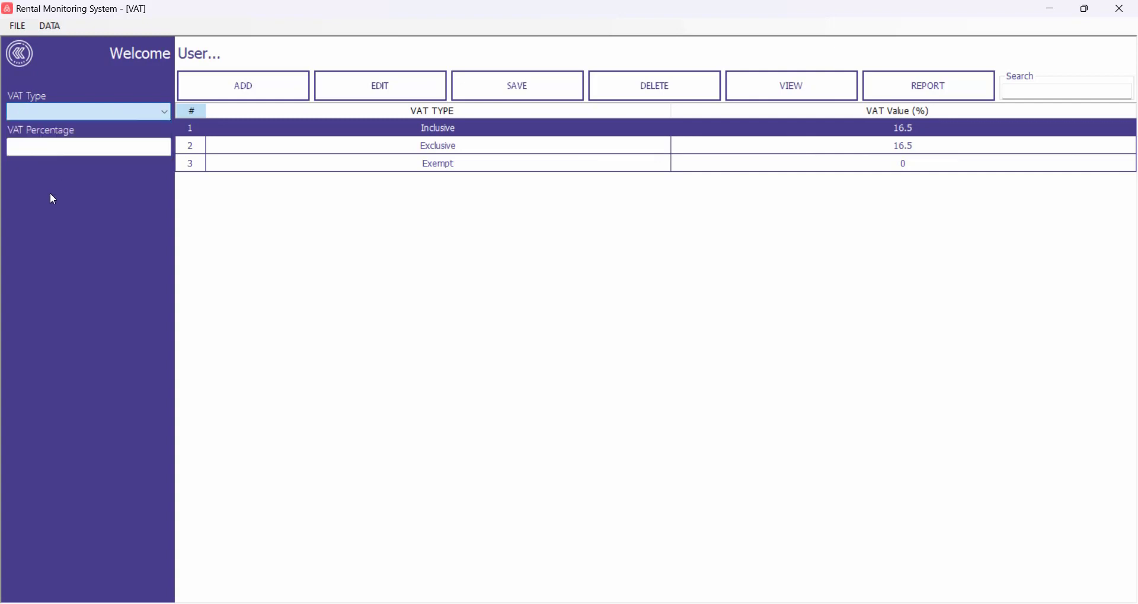
click(84, 113)
click(30, 194)
Open the Set Rent module from the home page and find the rents for Kristwick, Phase 2, Flat 1.
click(20, 59)
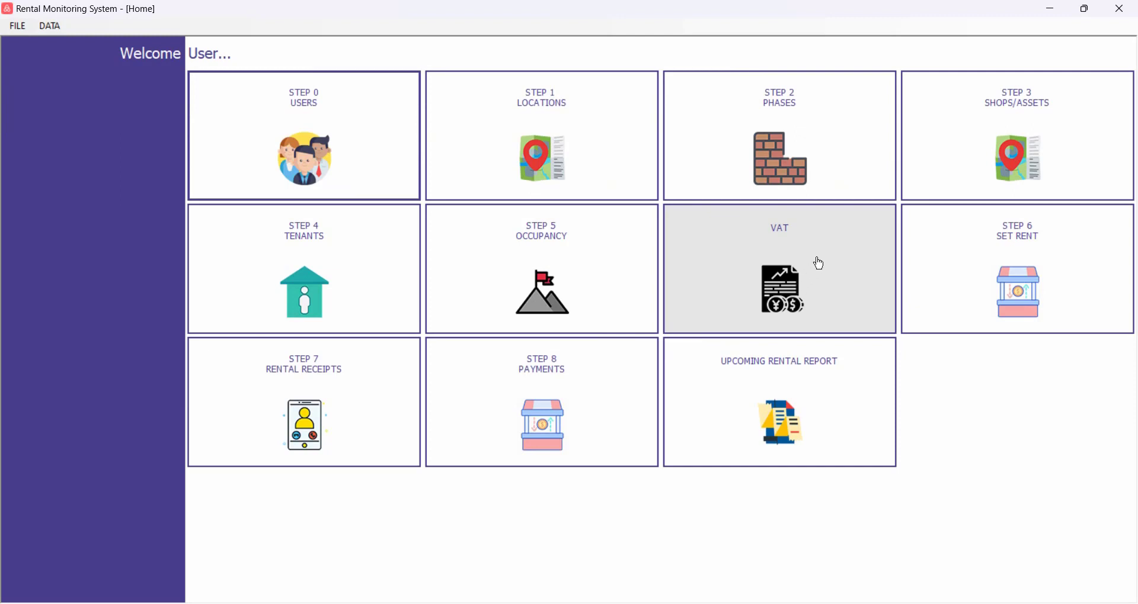
click(1000, 265)
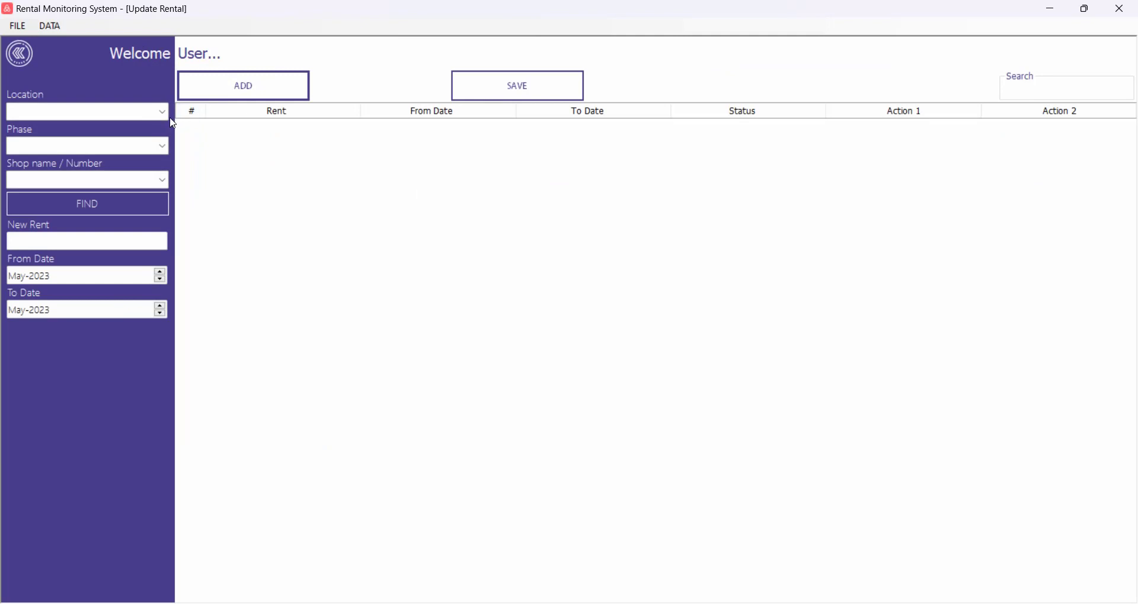
click(164, 116)
click(85, 141)
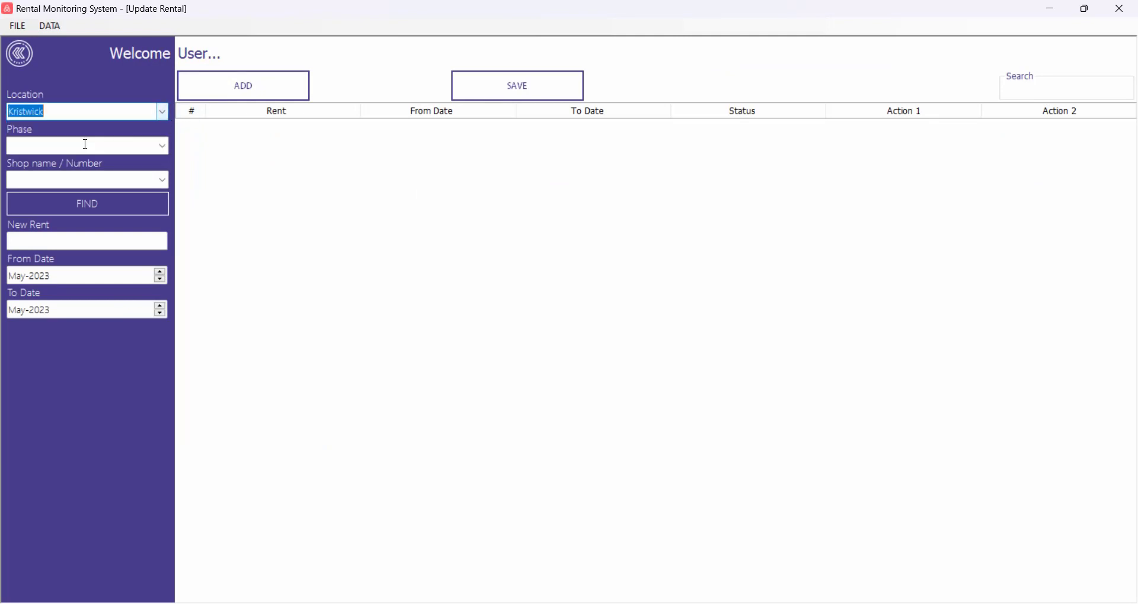
click(162, 147)
click(94, 177)
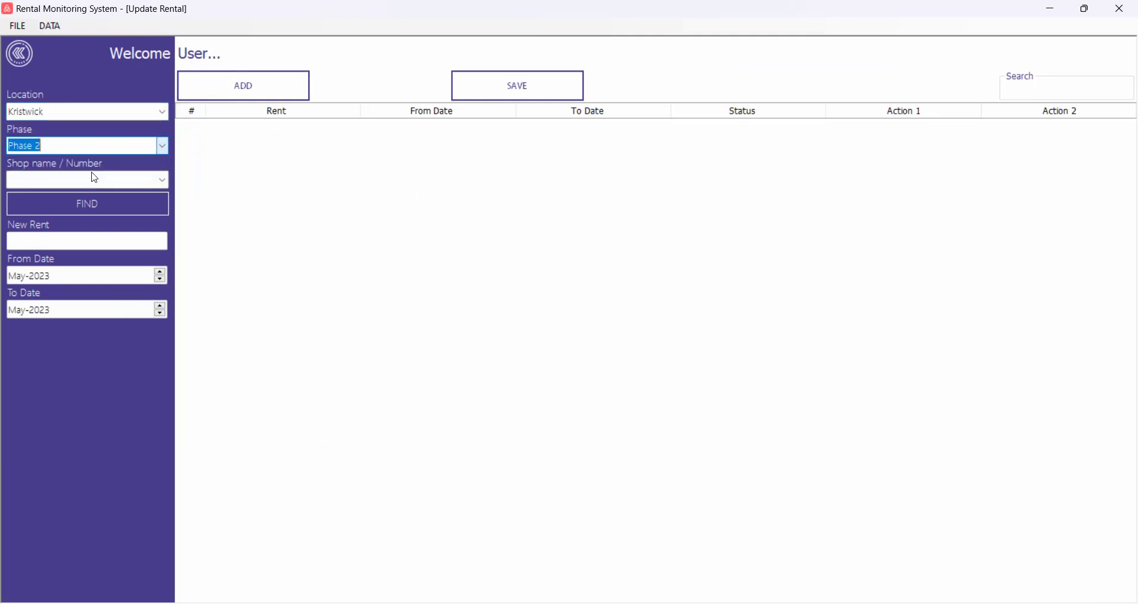
click(161, 181)
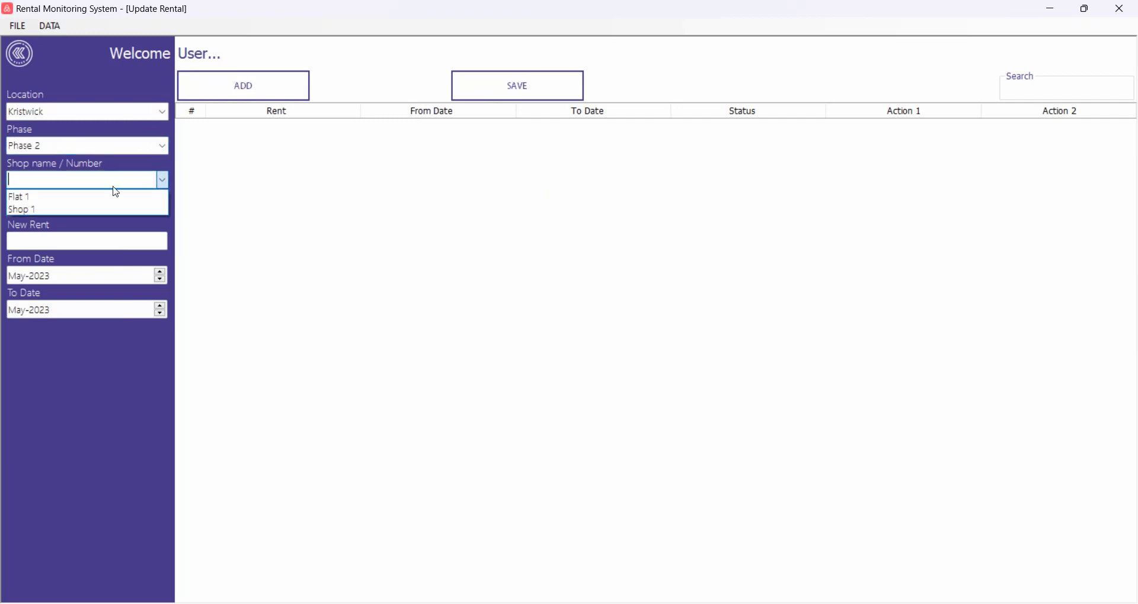
click(77, 198)
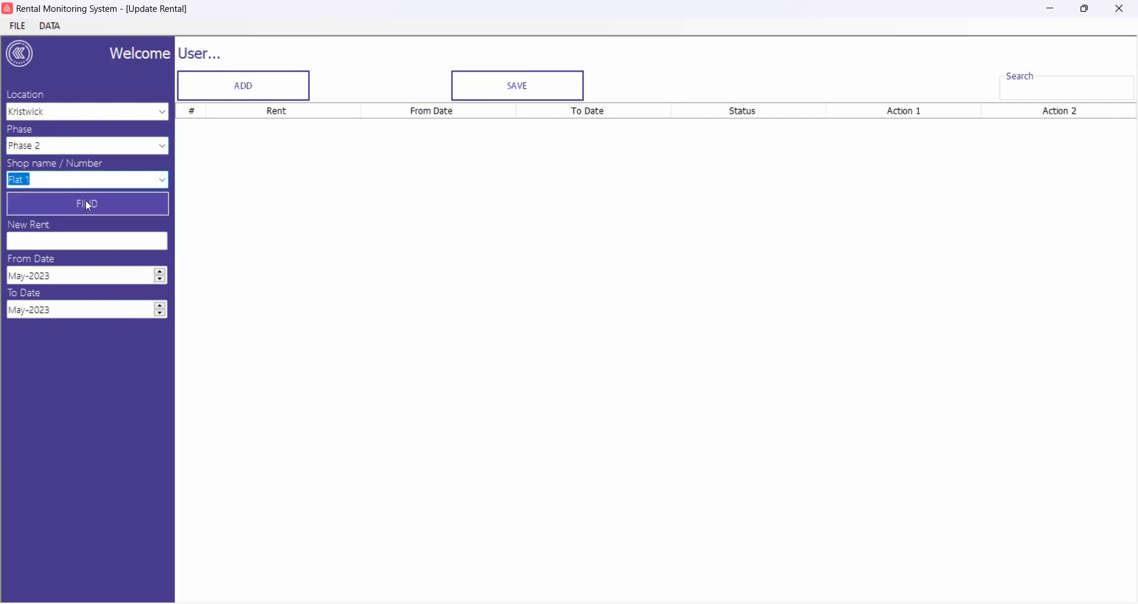
click(85, 201)
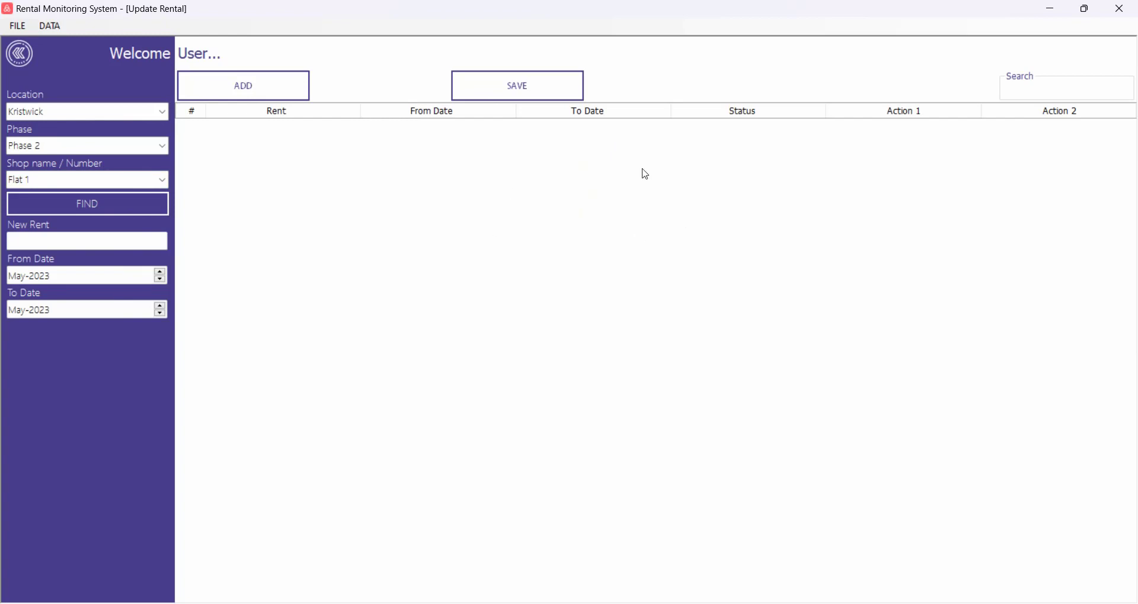
Set Flat 1's new rent to 100000 with To Date Sep-2023 and save the rent record.
click(105, 247)
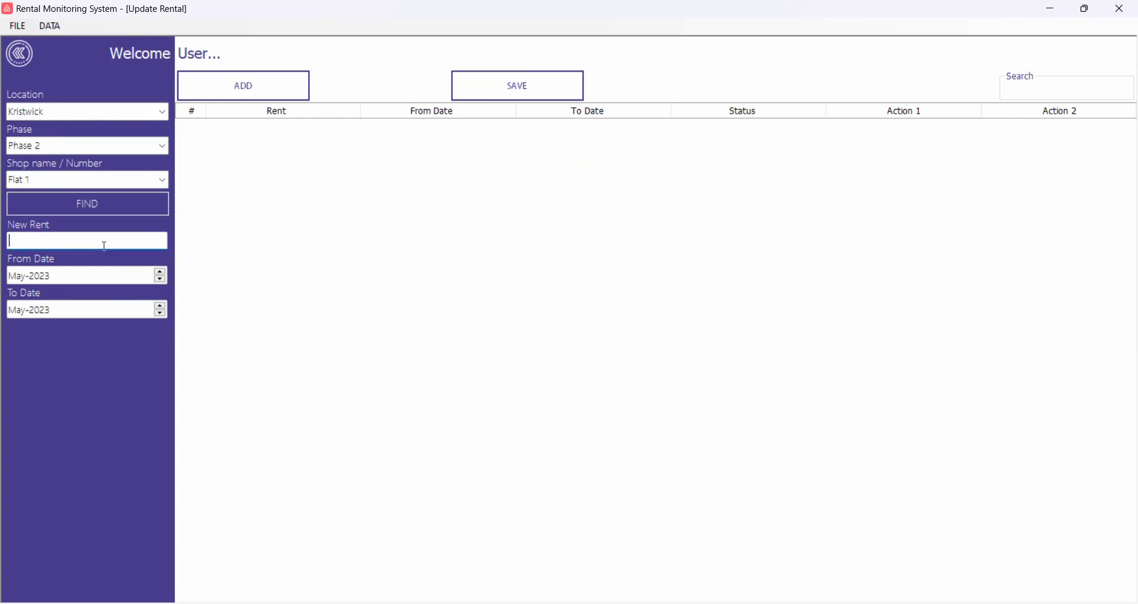
text(100000)
click(17, 315)
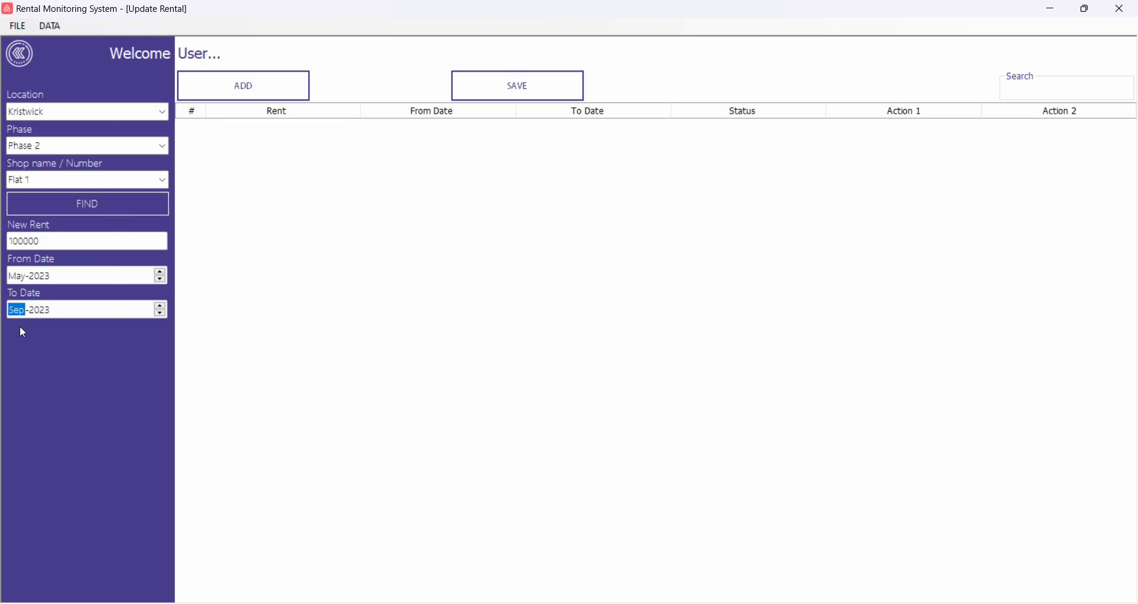
drag(39, 242, 5, 242)
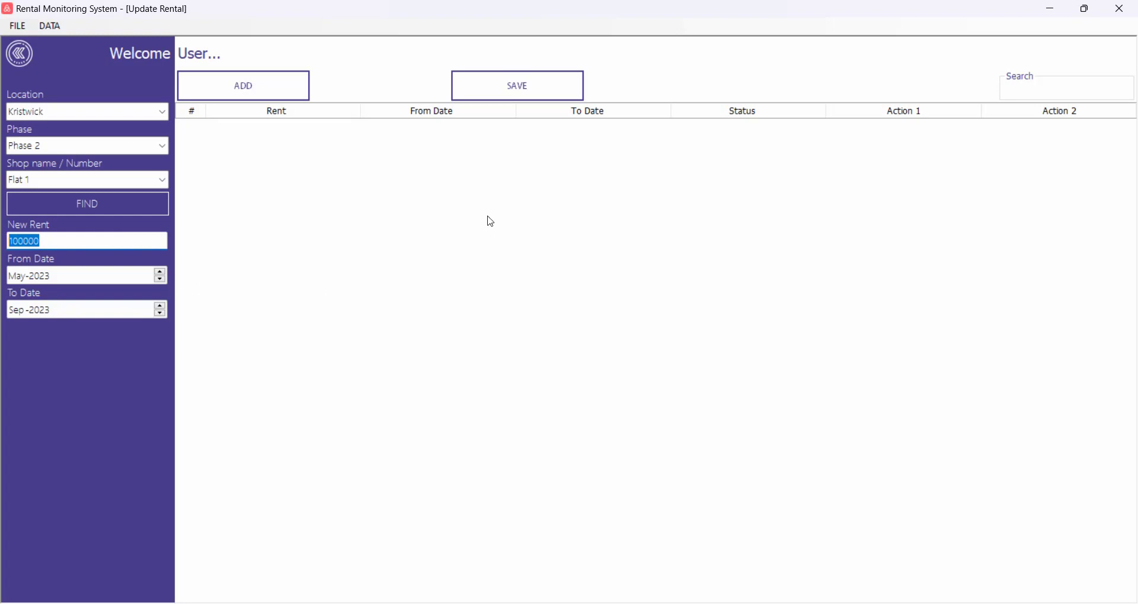
click(89, 245)
click(490, 96)
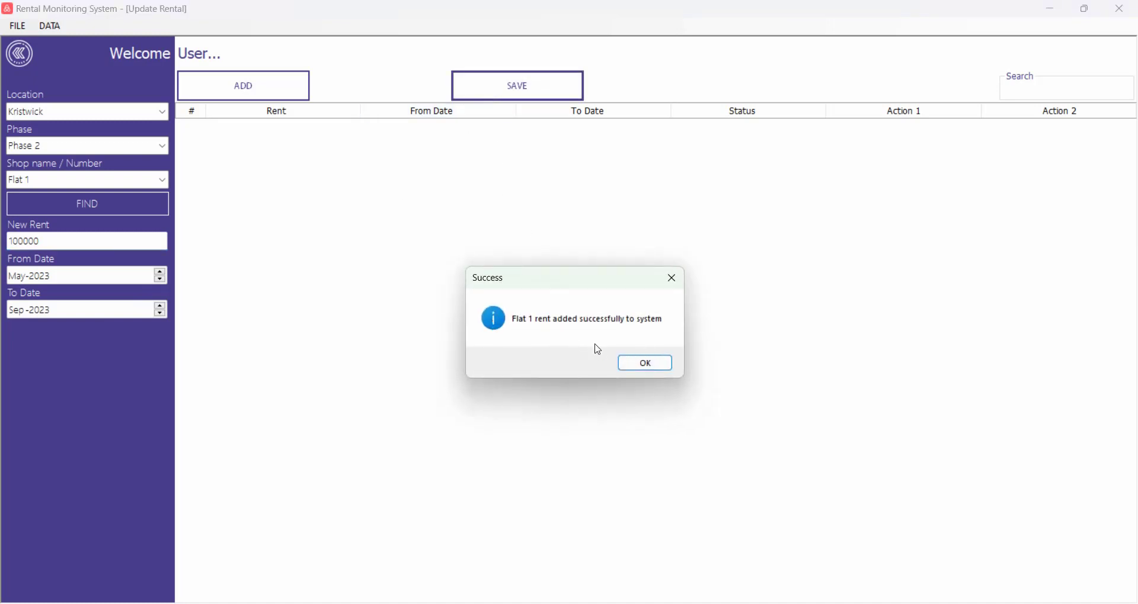
click(627, 364)
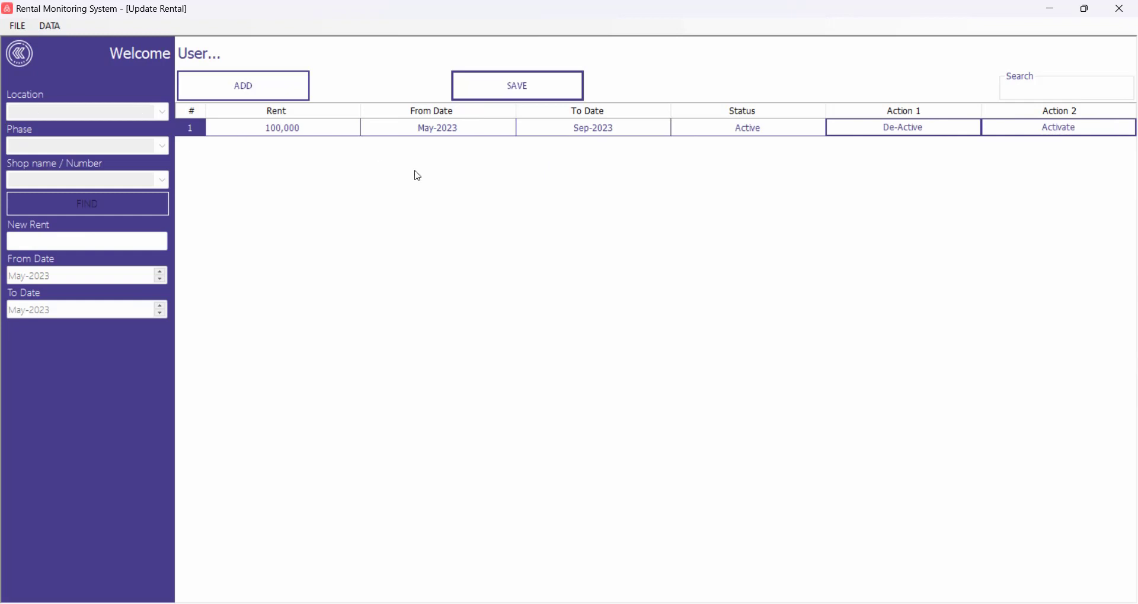
View a blank invoice entry in the Rental Receipts module and return to the home page.
click(20, 56)
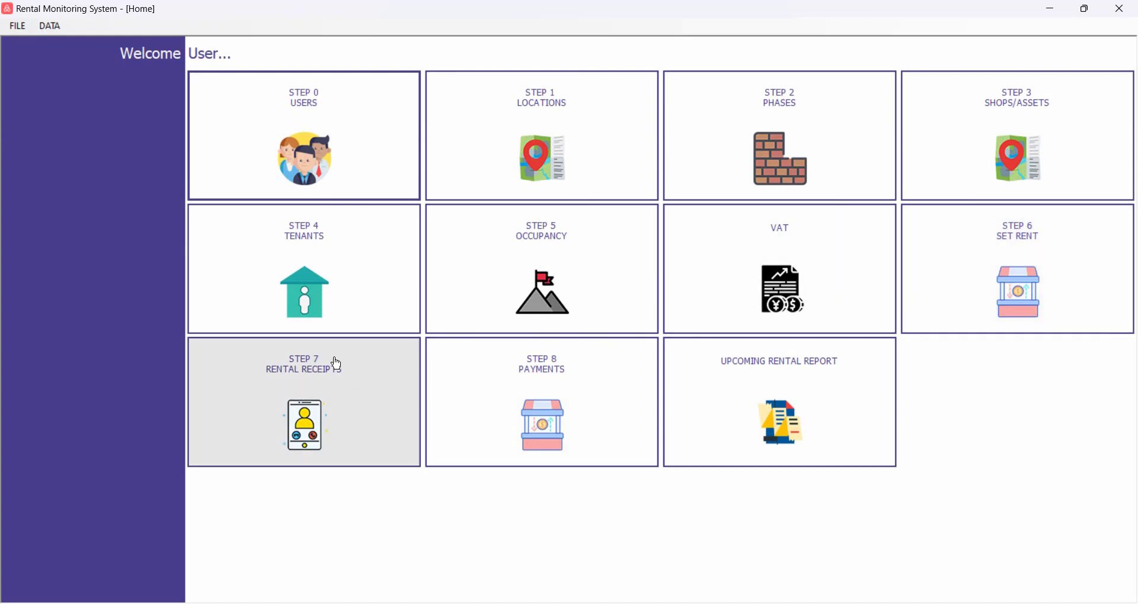
click(307, 417)
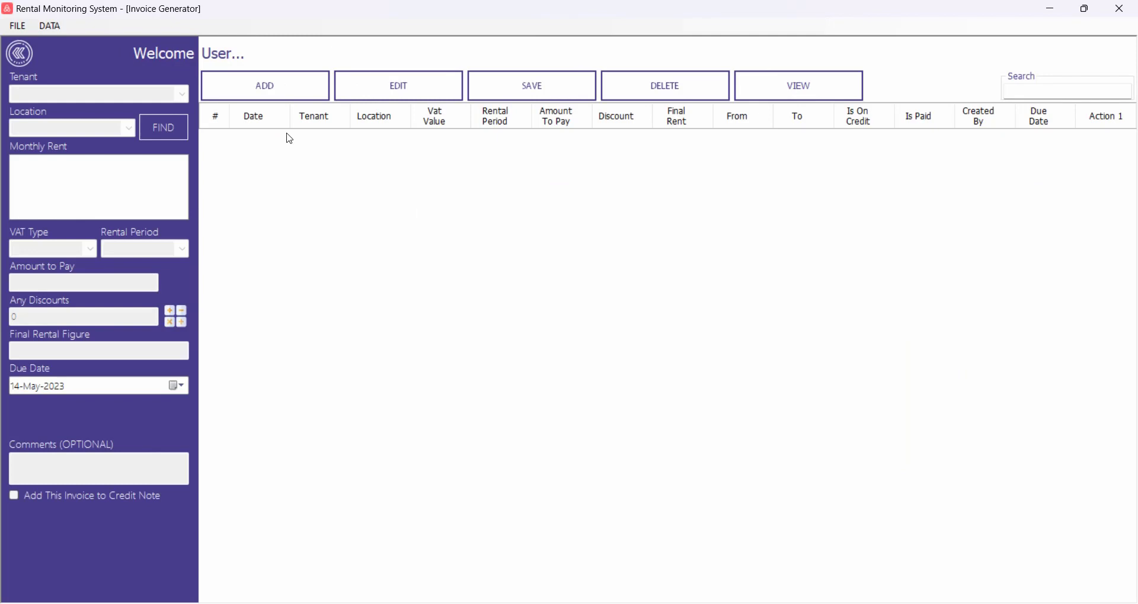
click(266, 98)
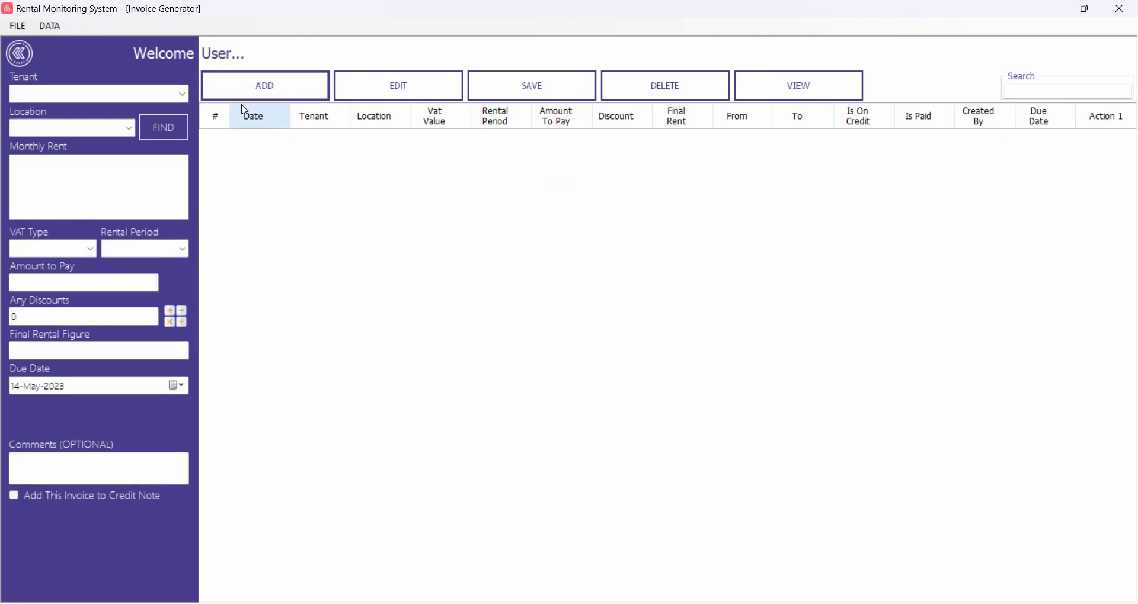
click(25, 62)
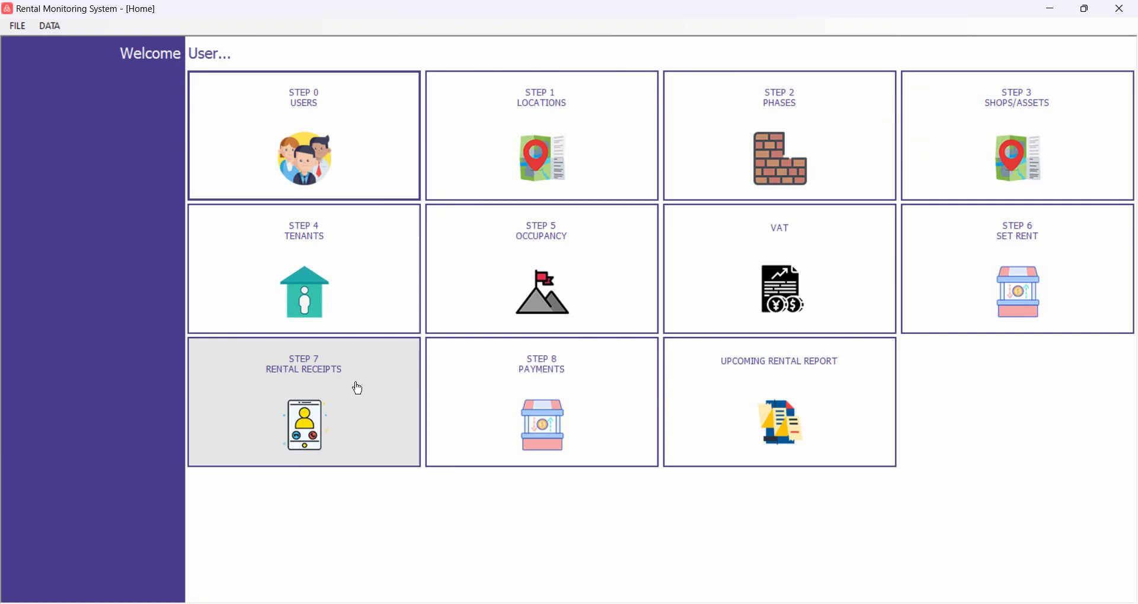
Start a new invoice in the Rental Receipts module for the first listed tenant's Flat 1, and find and select its monthly rent.
click(328, 407)
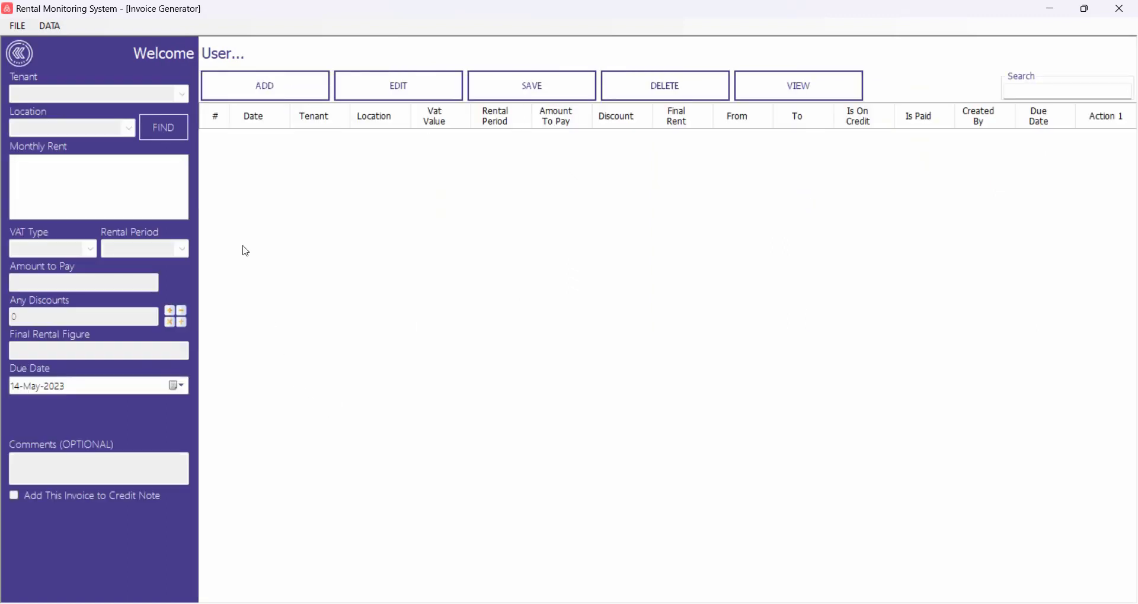
click(251, 93)
click(183, 95)
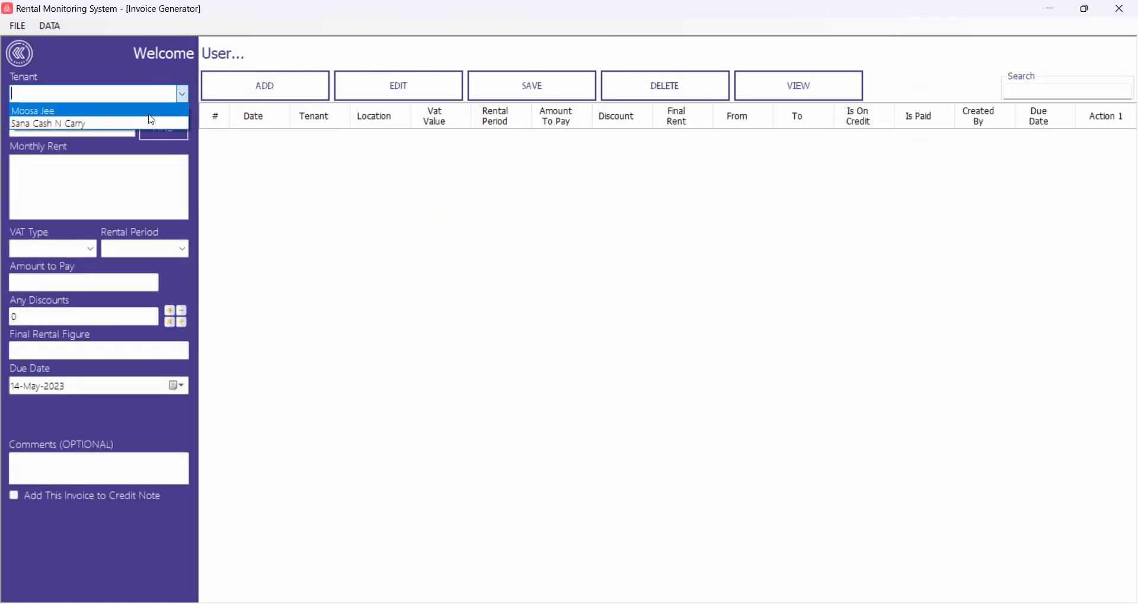
click(115, 107)
click(131, 130)
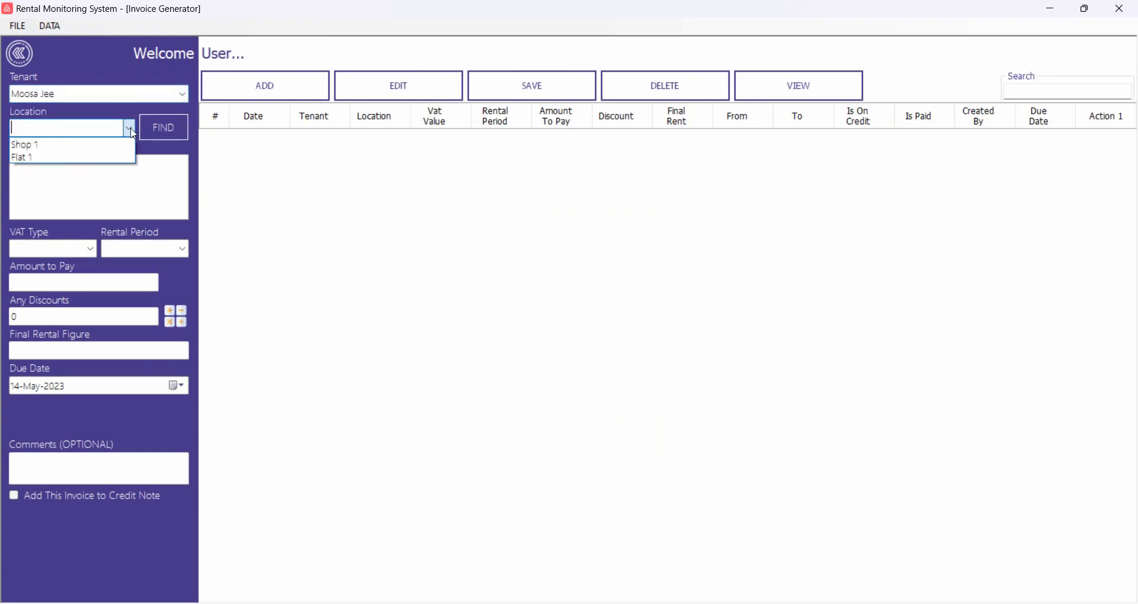
click(44, 153)
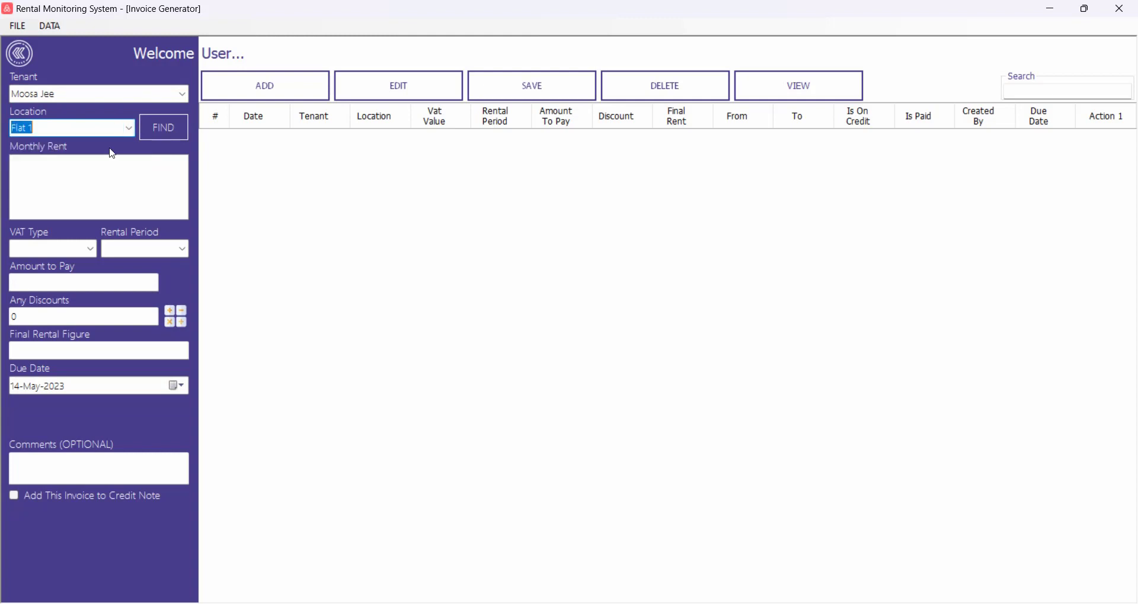
click(160, 130)
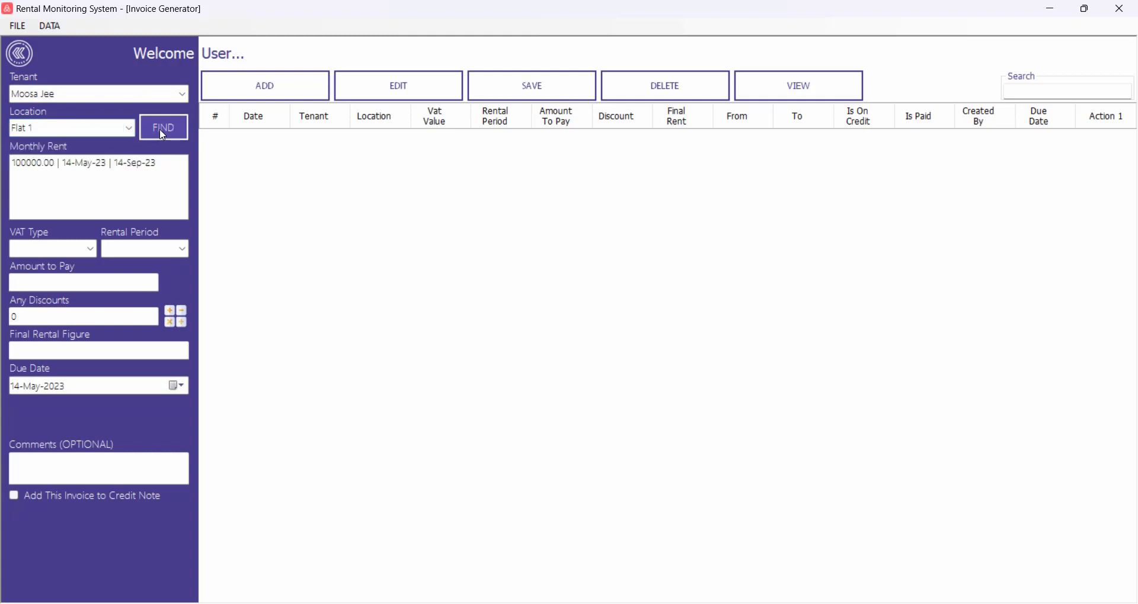
click(40, 168)
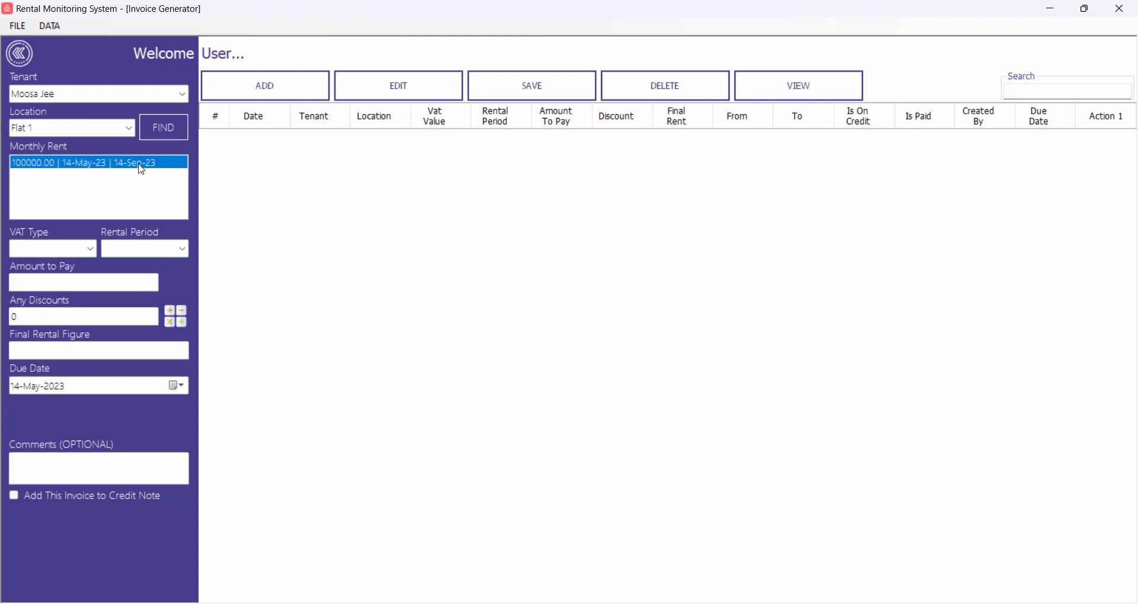
Set the invoice's VAT type to Inclusive and rental period to Quarterly, and calculate the final rental figure with a discount of 0.
click(92, 249)
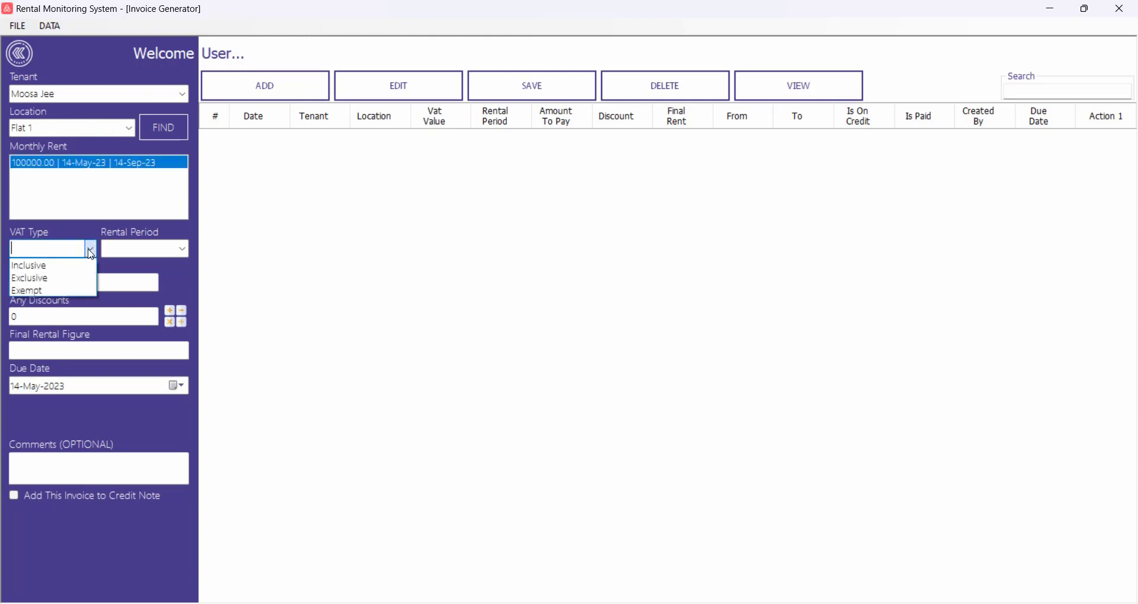
click(55, 267)
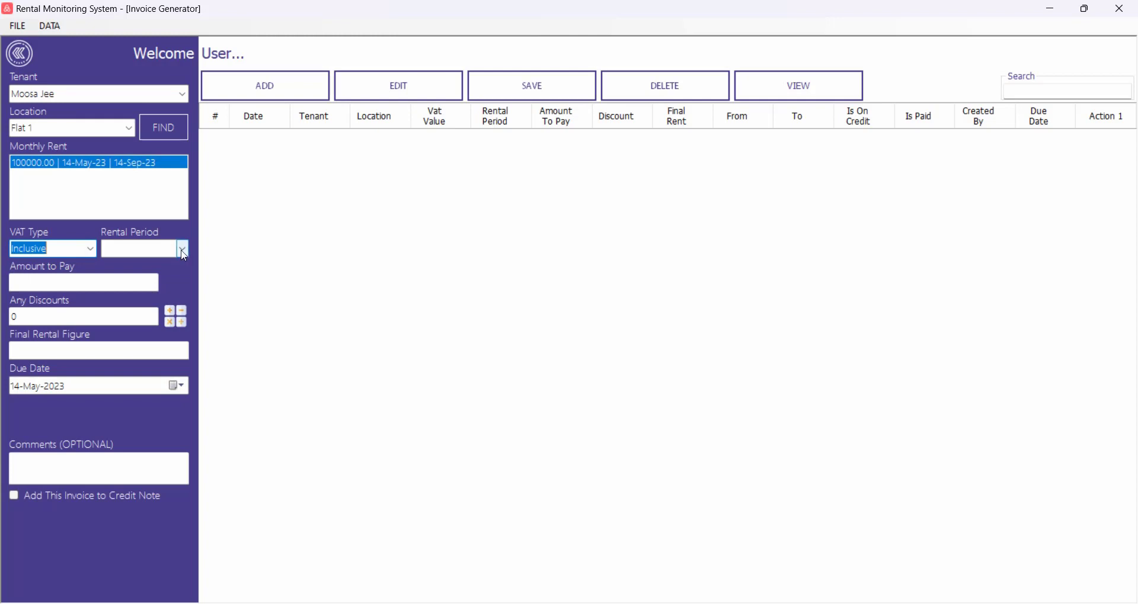
click(183, 252)
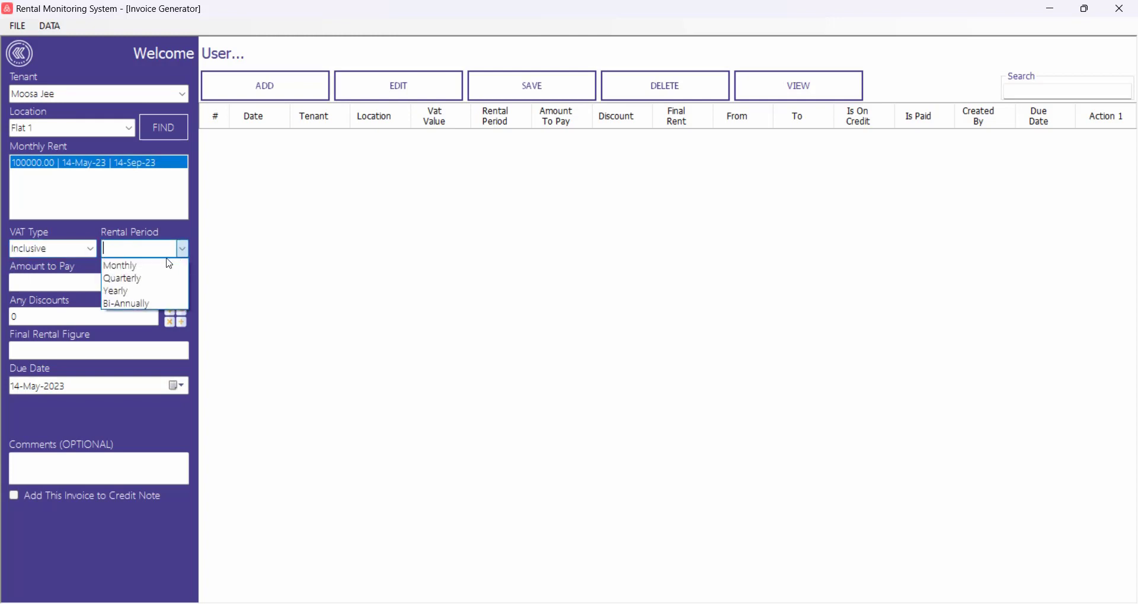
click(133, 279)
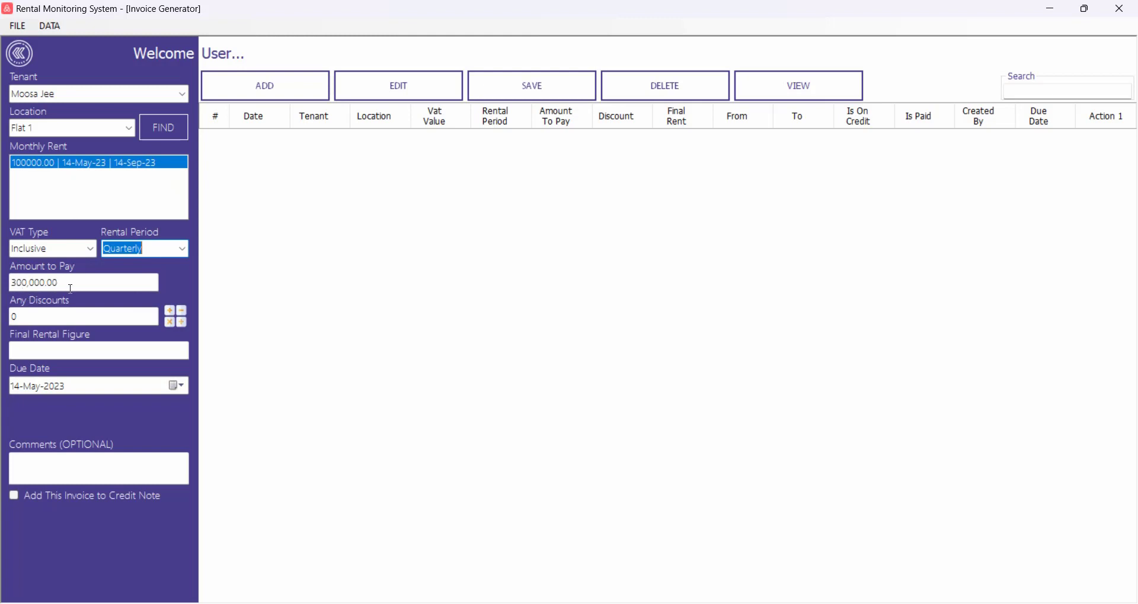
click(74, 323)
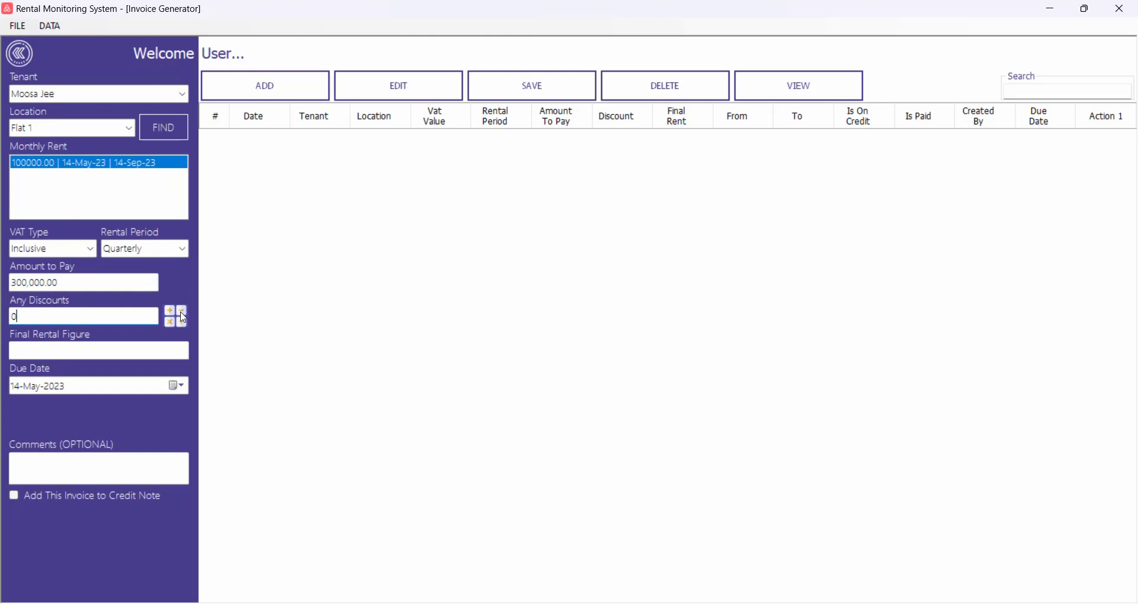
click(182, 313)
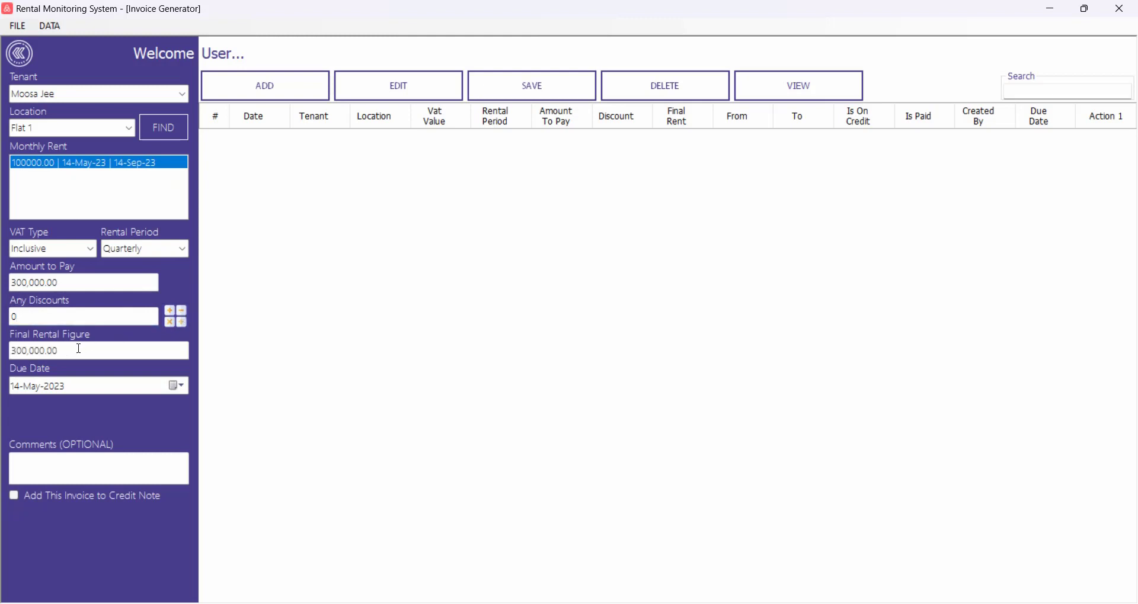
Change the invoice's VAT type to Exclusive and reapply the Quarterly rental period to update the amount to pay.
click(62, 253)
click(90, 253)
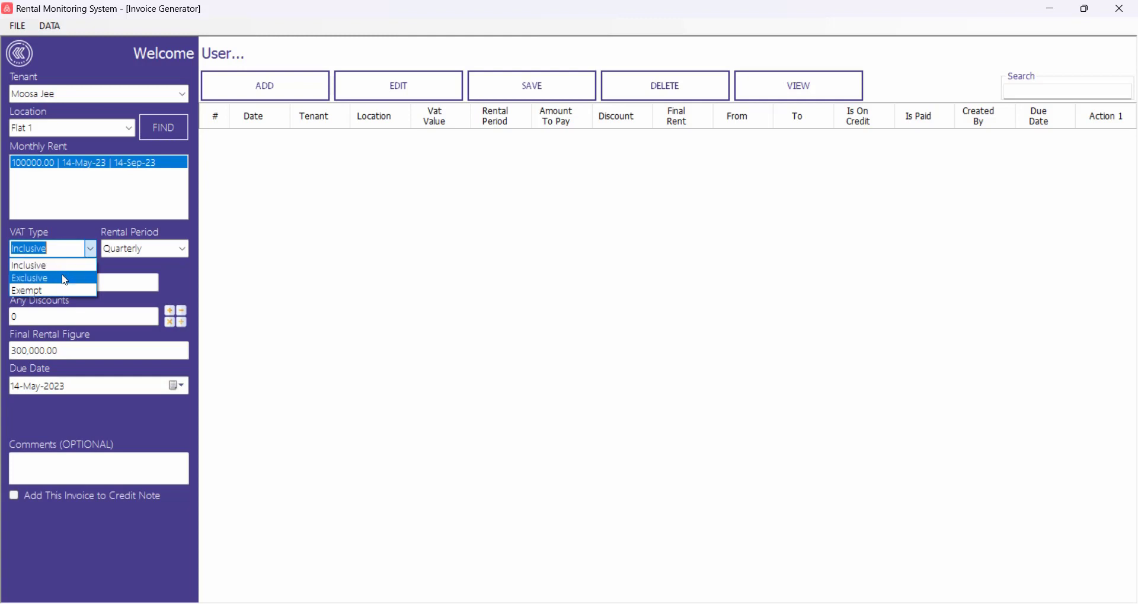
click(65, 280)
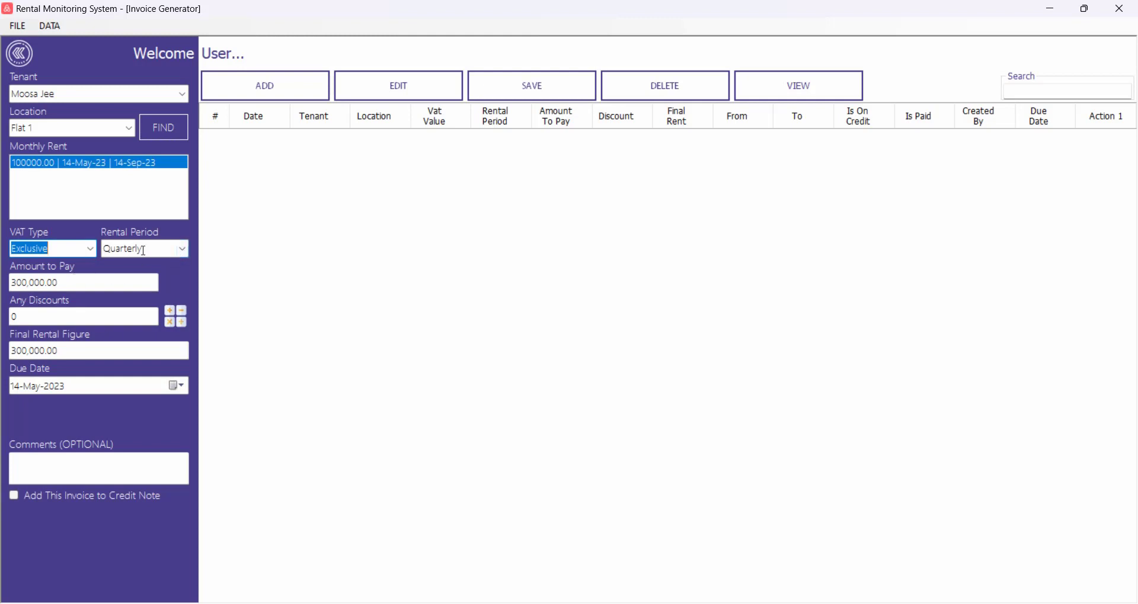
click(185, 251)
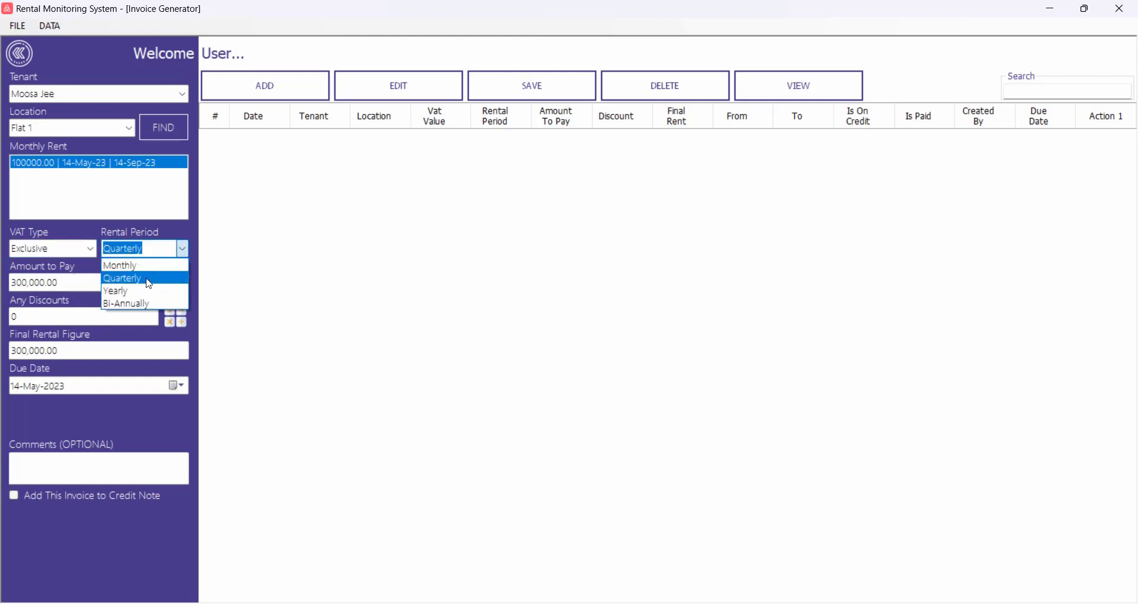
click(149, 284)
click(148, 281)
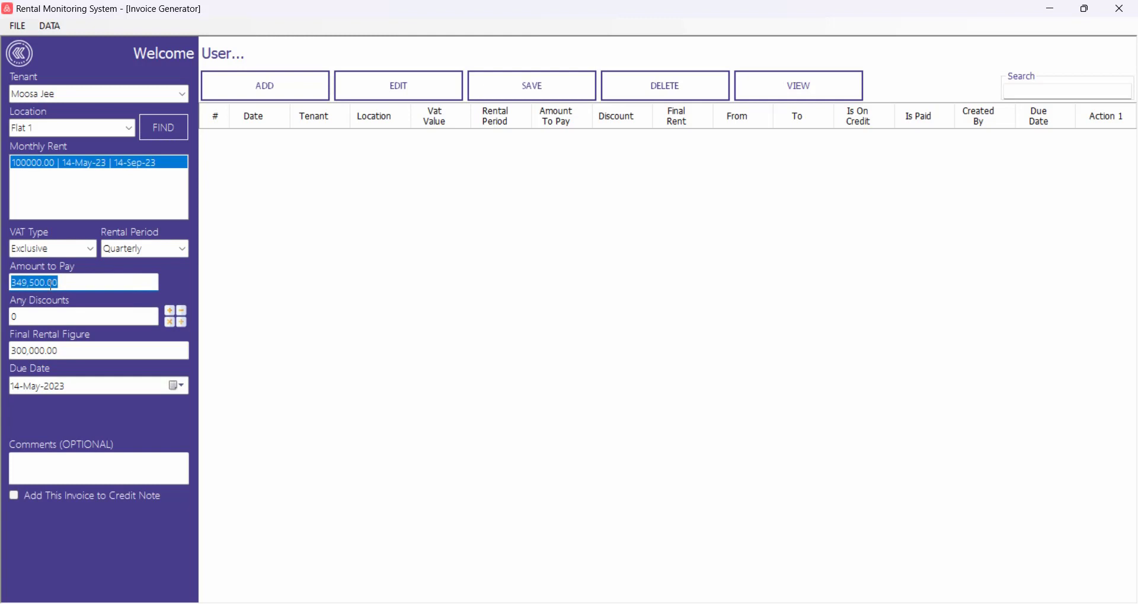
Check the updated amount to pay and recalculate the final rental figure with a discount of 0.
click(19, 285)
drag(16, 284, 66, 290)
click(31, 282)
click(64, 314)
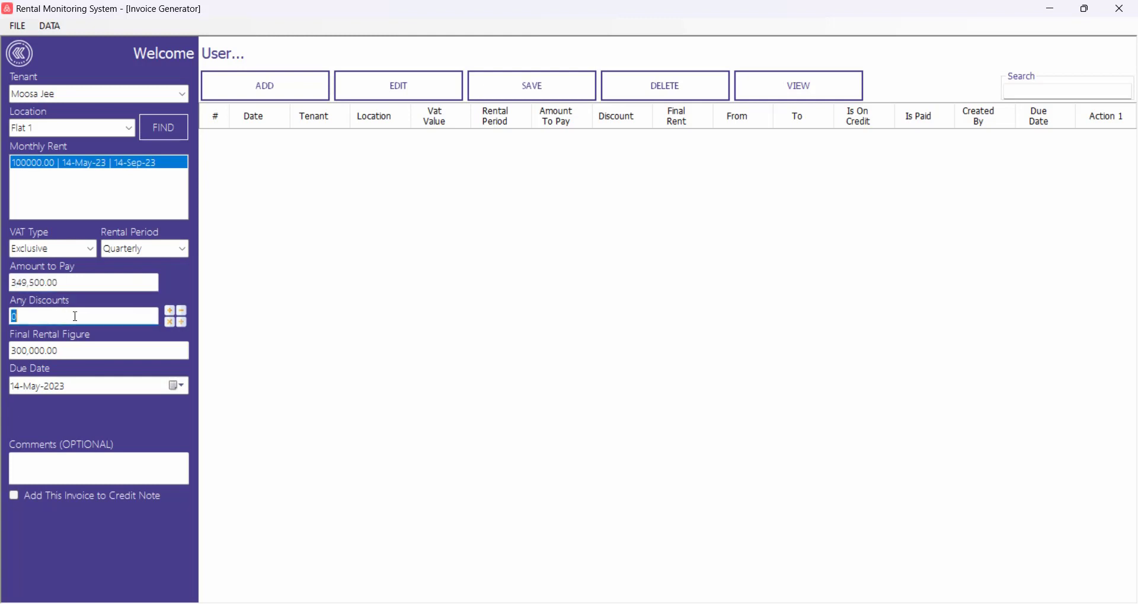
click(182, 311)
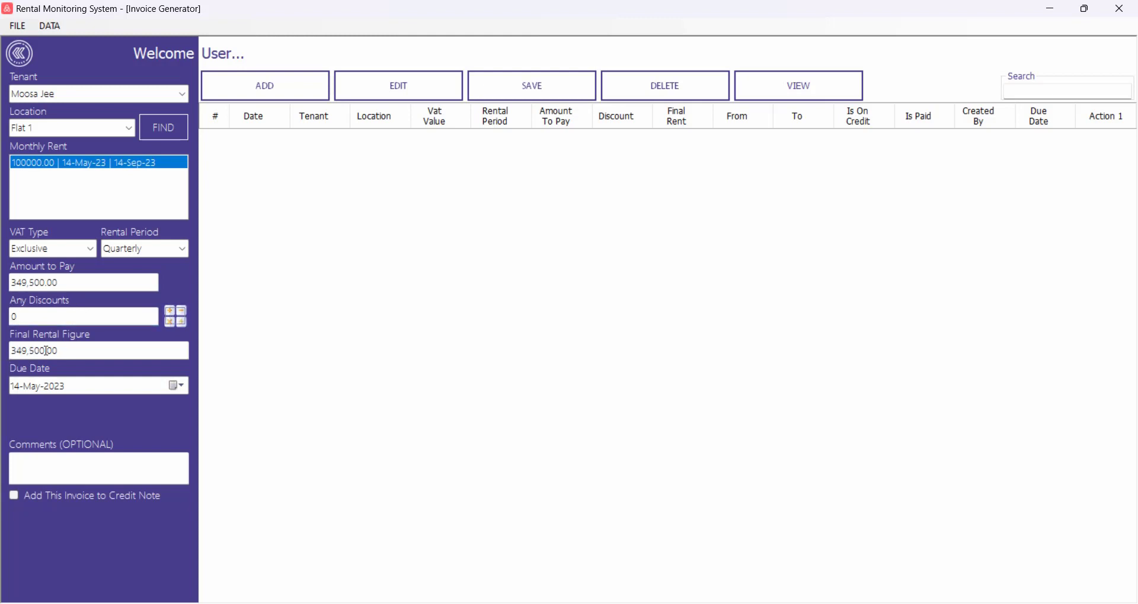
Set the invoice's due date to 25-May-2023, leave the comments empty and save the invoice.
click(19, 387)
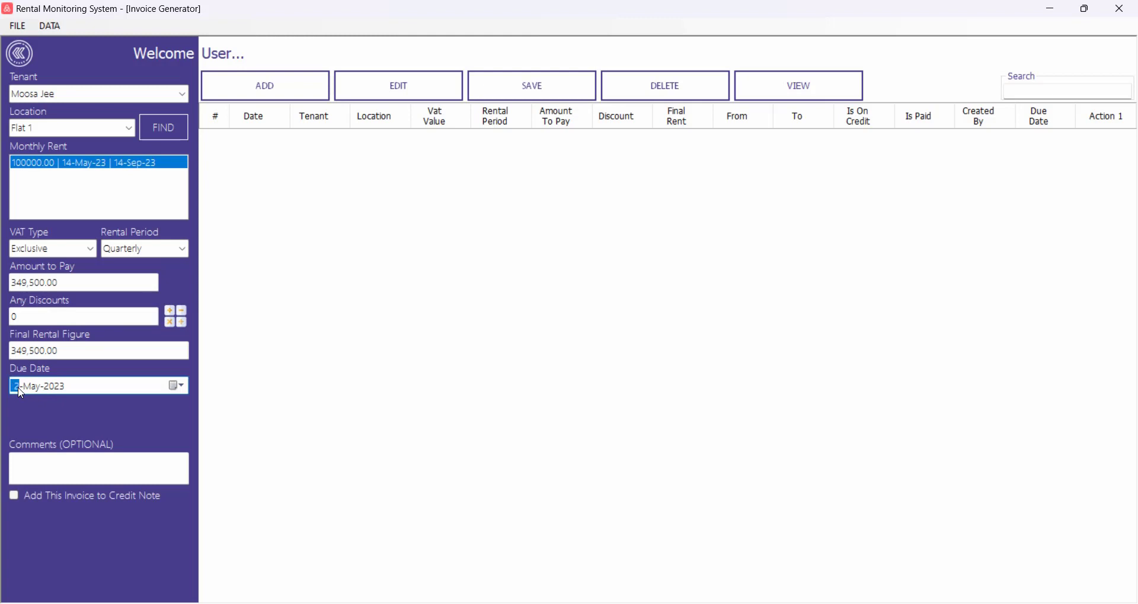
click(85, 465)
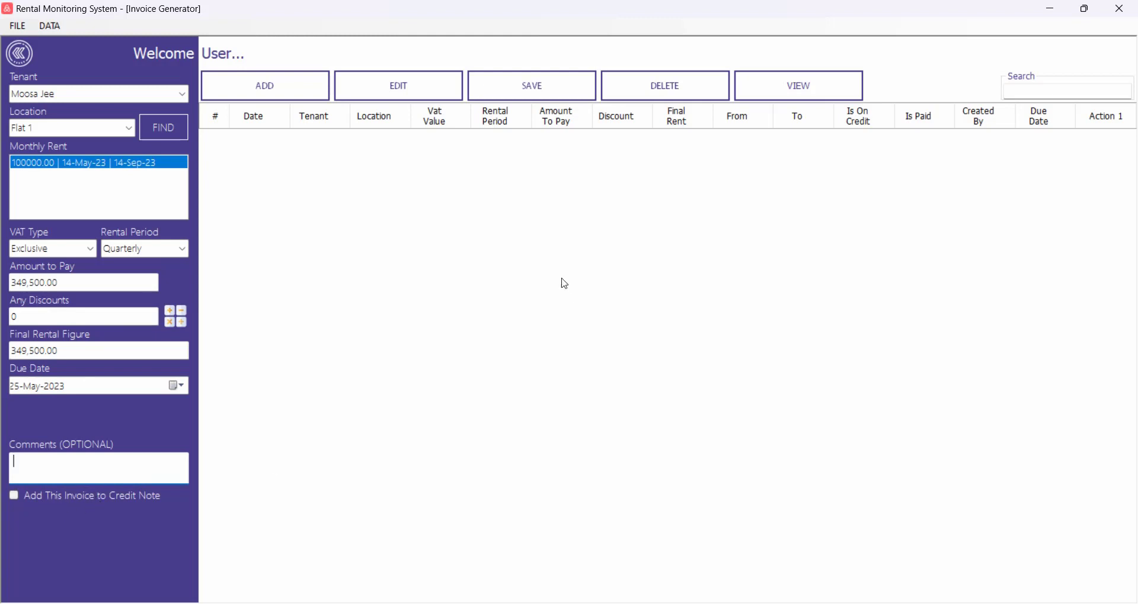
click(561, 89)
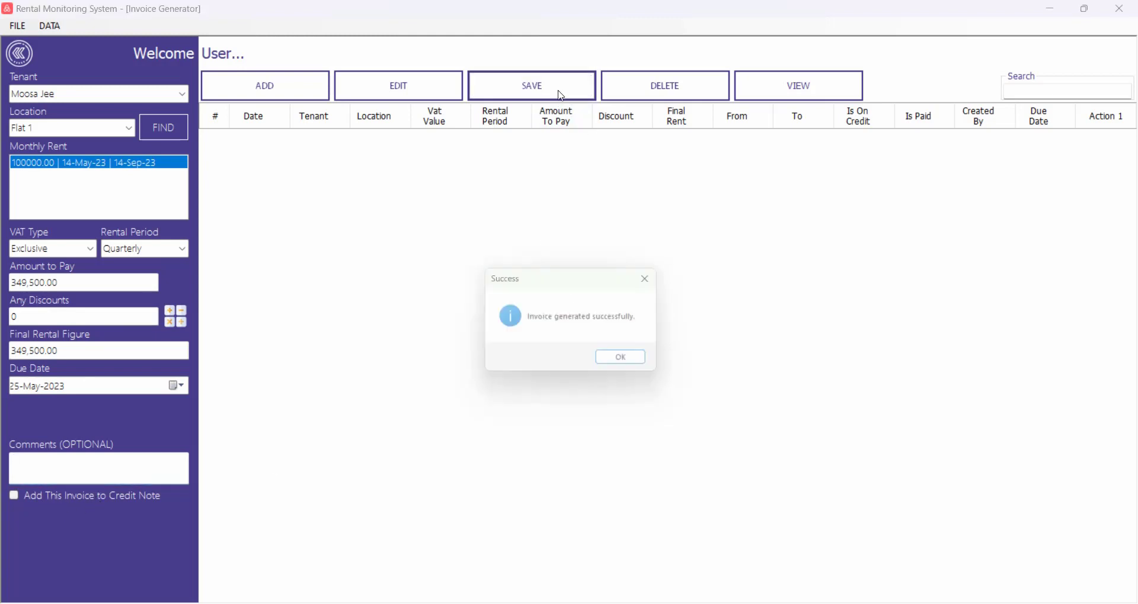
click(632, 364)
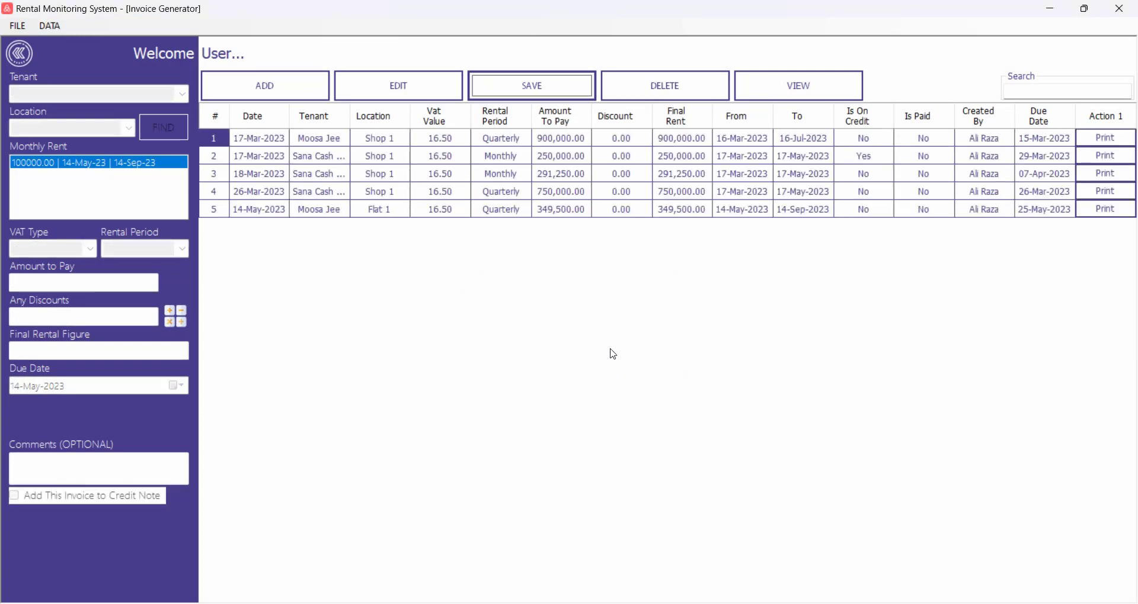
Open the printable report of the new Flat 1 invoice, review its details and totals, and close it.
click(1089, 211)
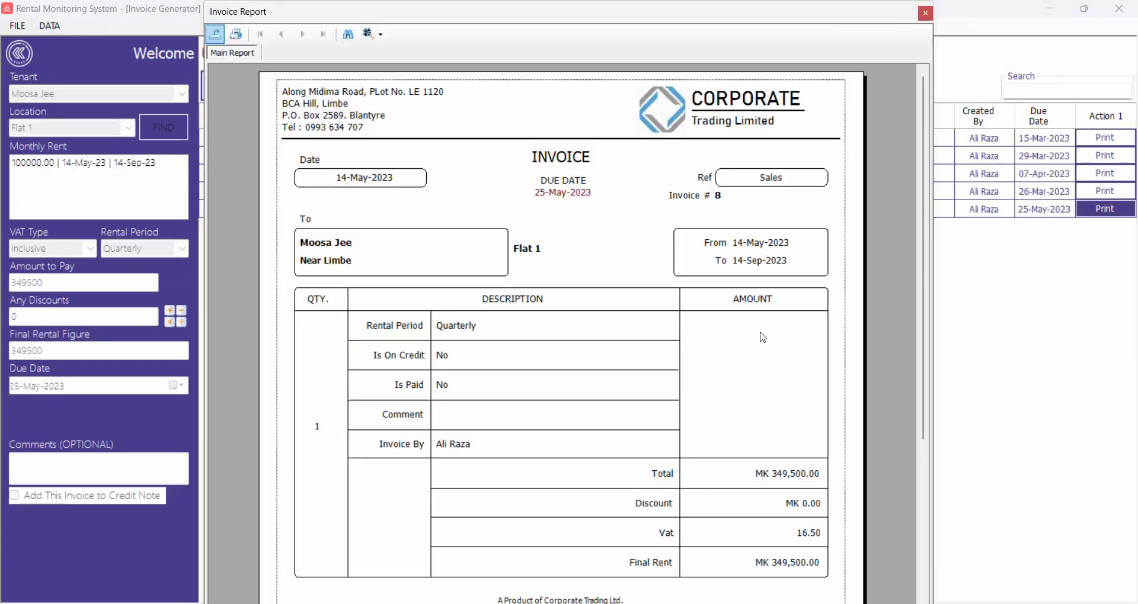
scroll(658, 340, down, 3)
click(807, 308)
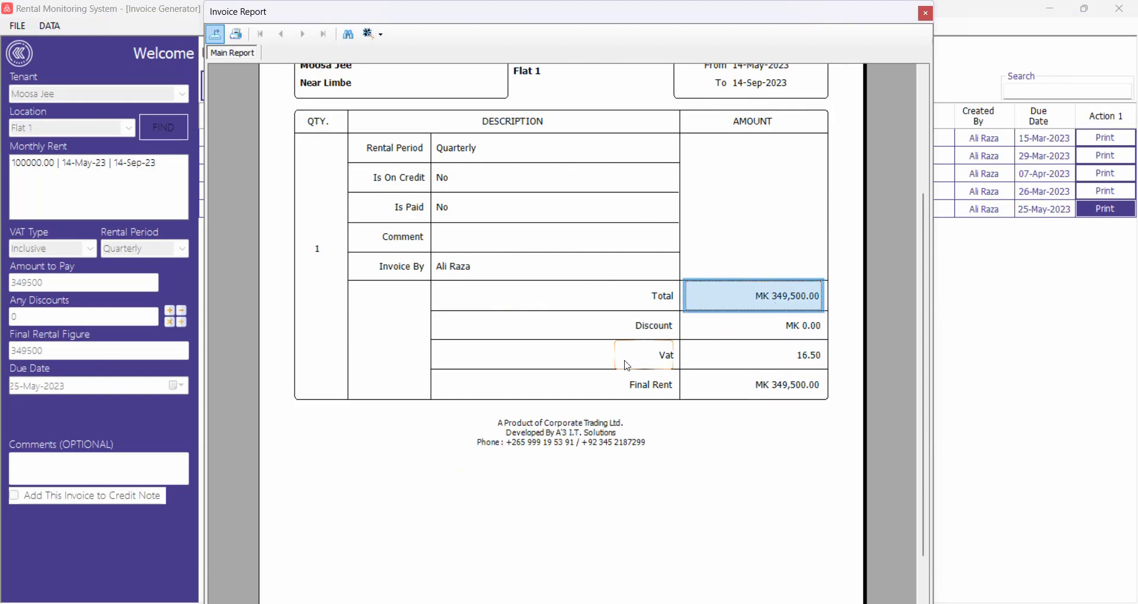
scroll(627, 364, up, 3)
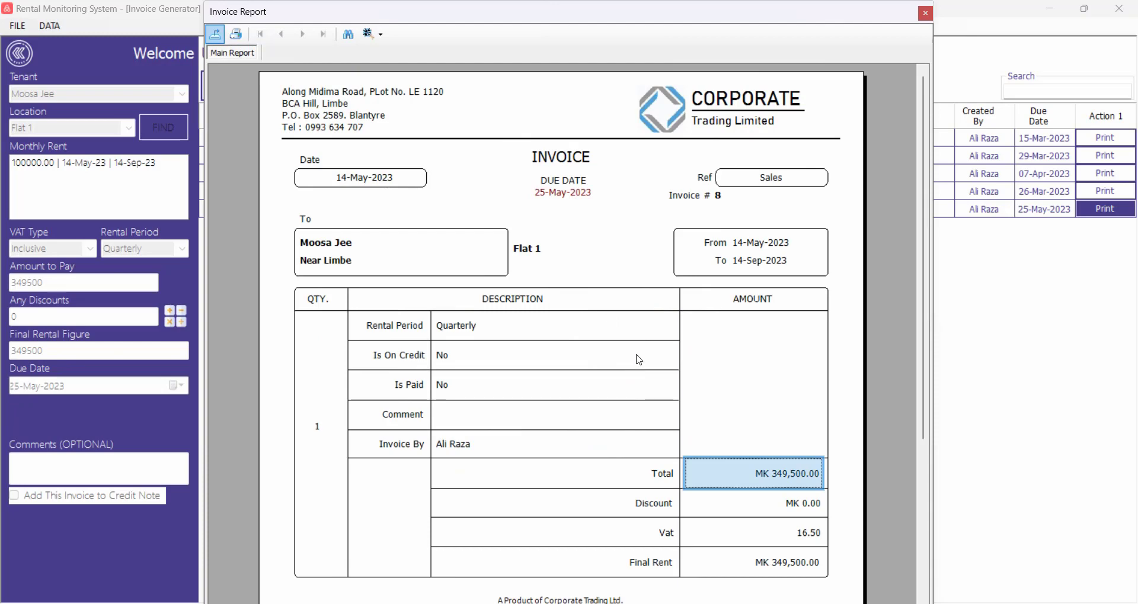
click(925, 12)
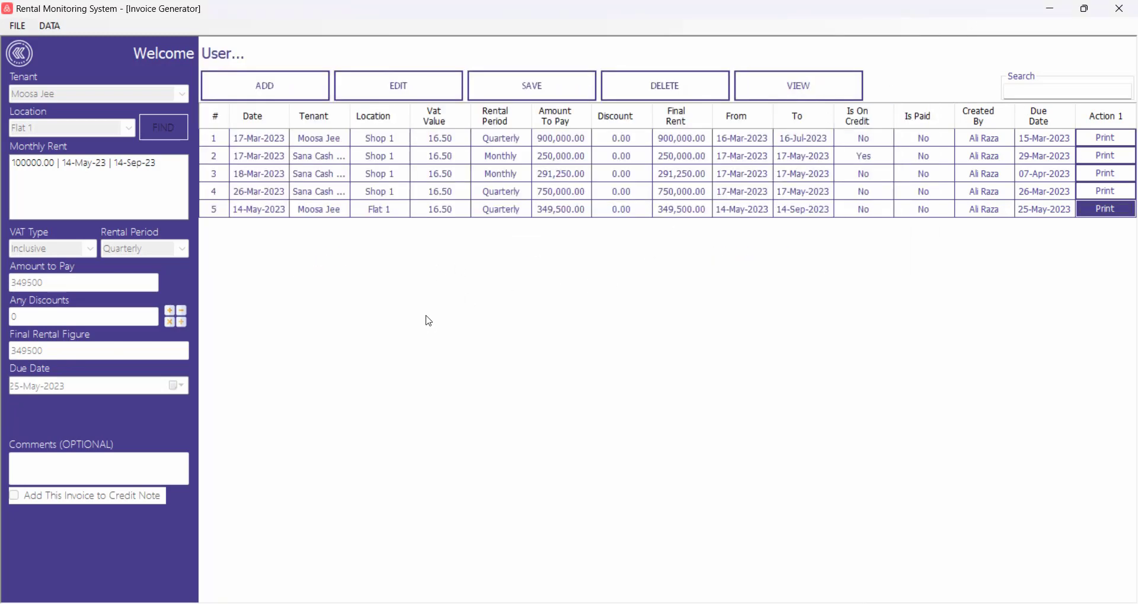
Return to the home page, start a new entry in the Payments module and look up unpaid invoice 8.
click(16, 52)
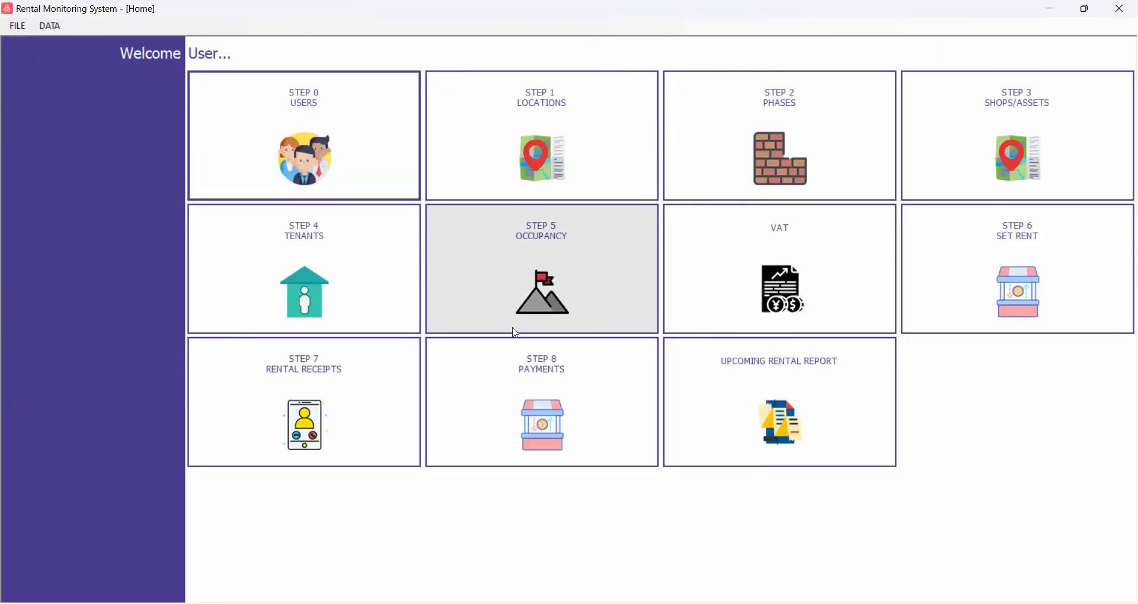
click(588, 421)
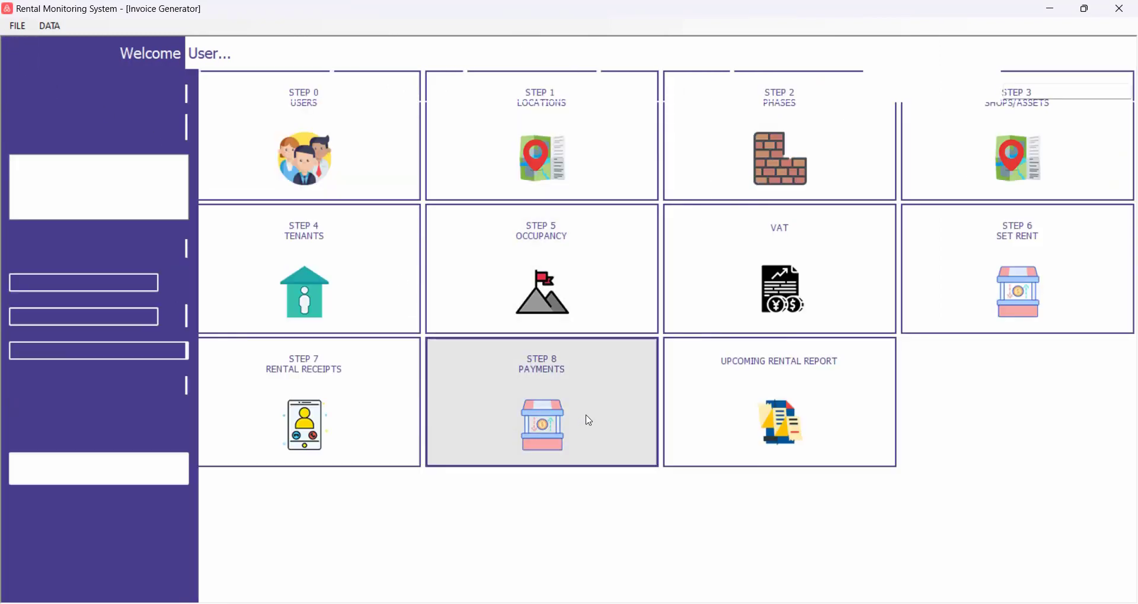
click(219, 97)
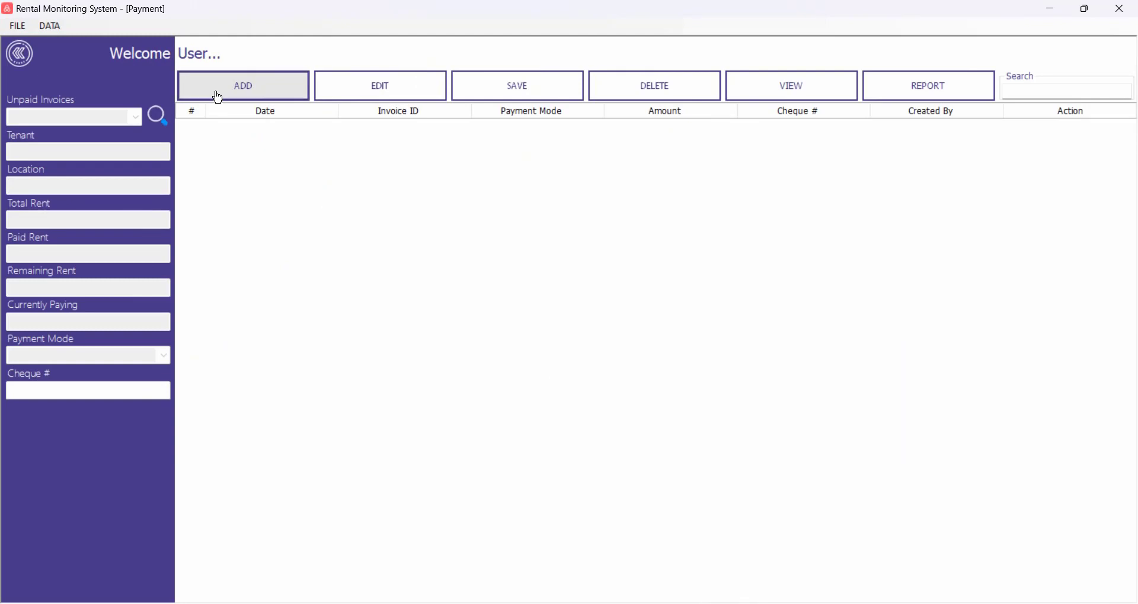
click(141, 121)
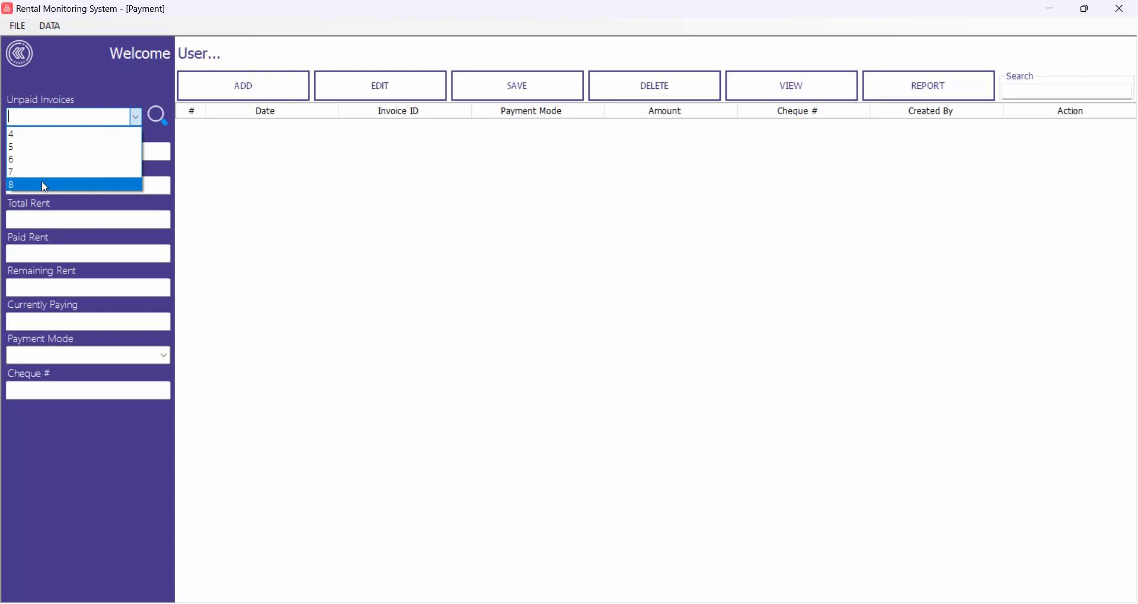
click(45, 187)
click(154, 118)
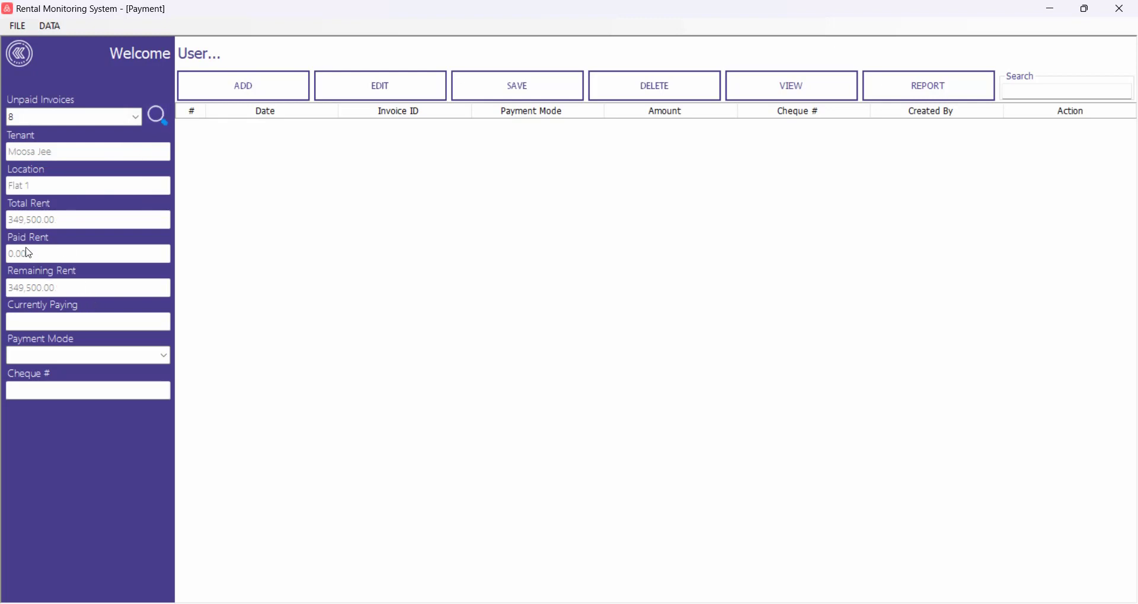
Enter a current payment of 300000 with payment mode Cash for the invoice and save the payment.
click(161, 323)
text(300000)
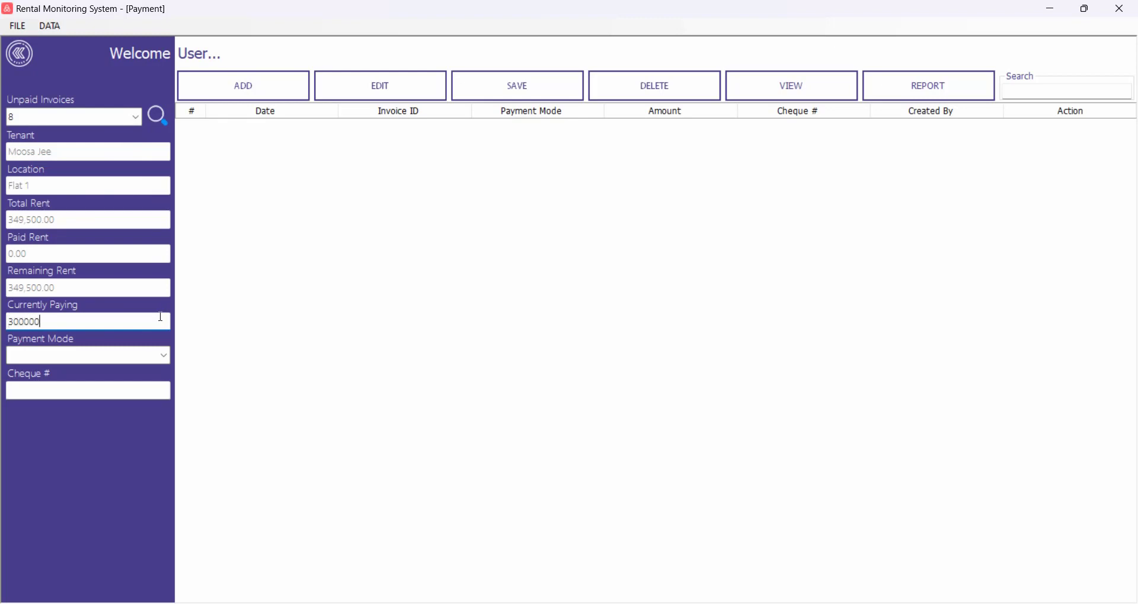
click(149, 363)
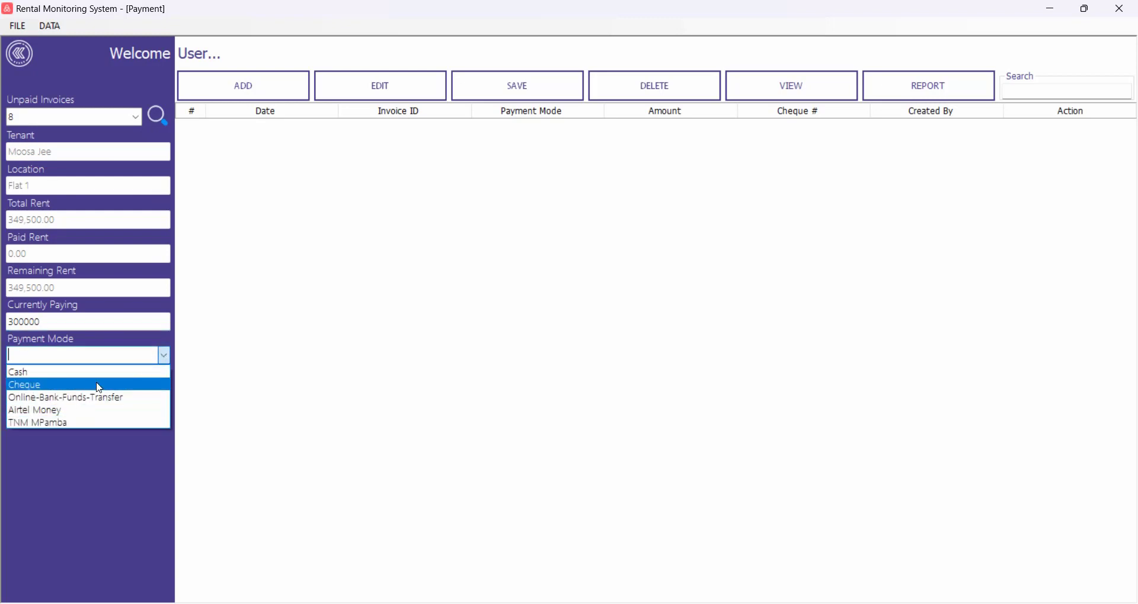
click(63, 375)
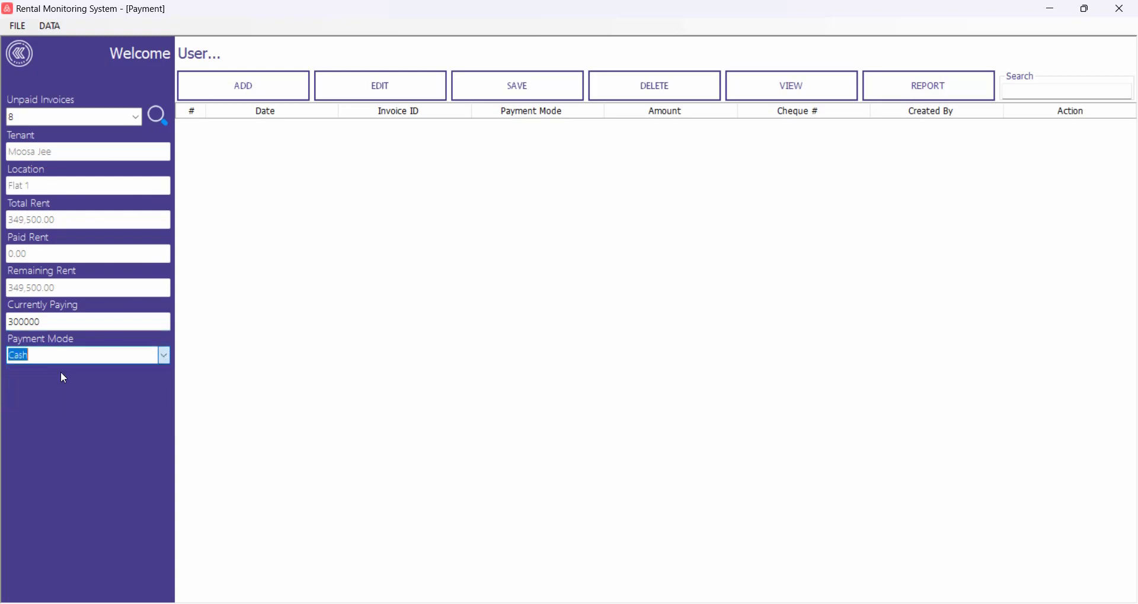
click(503, 84)
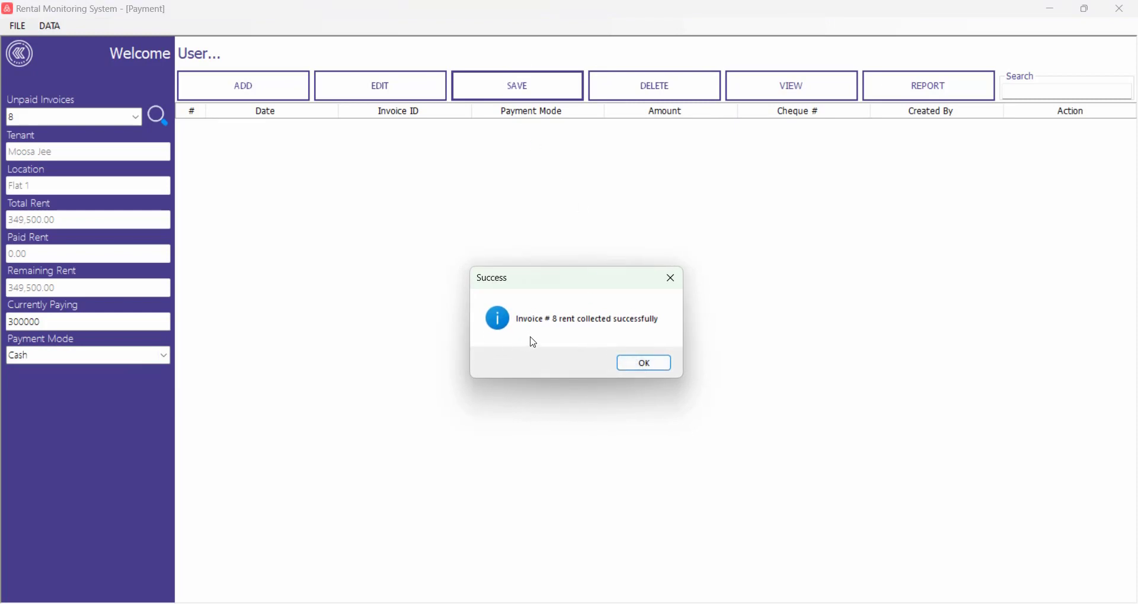
Open the receipt of the new 300,000 cash payment, check its total paid and remaining amounts, and close it.
click(643, 366)
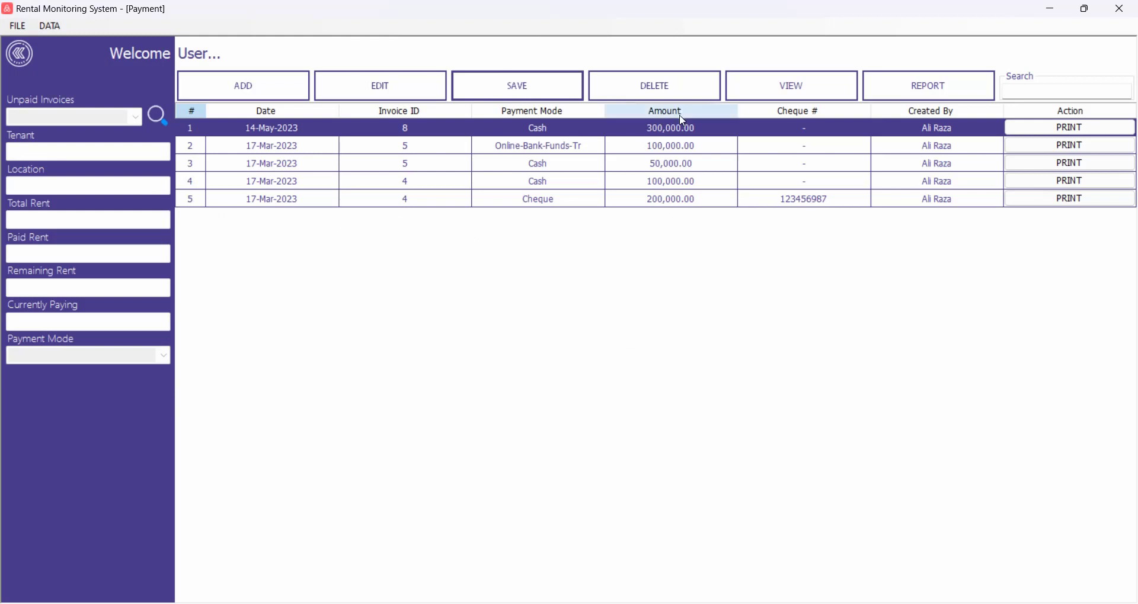
click(1038, 136)
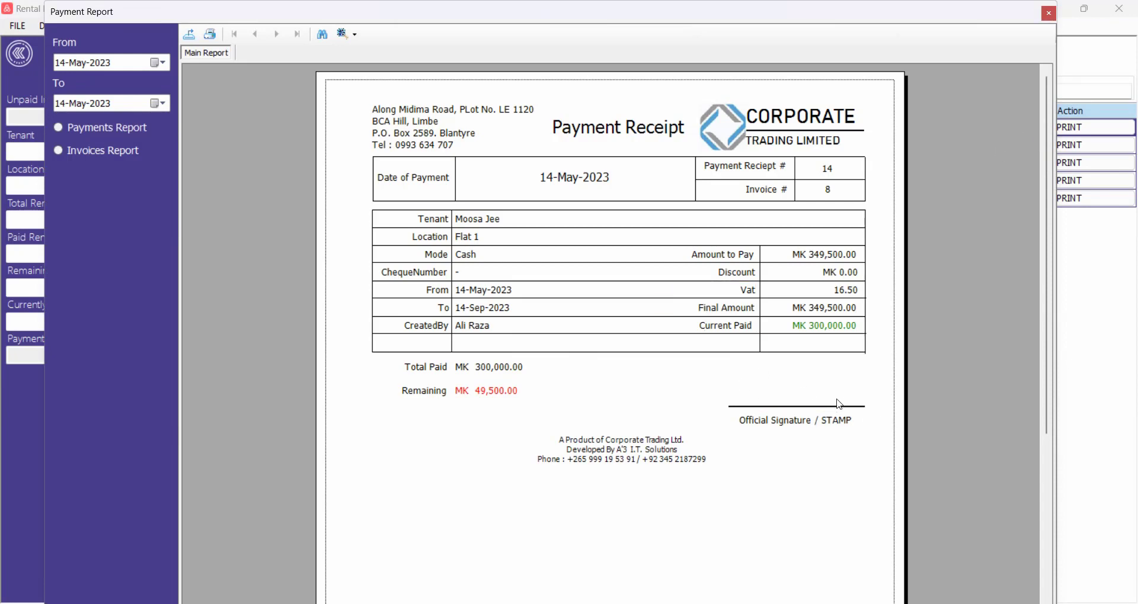
click(475, 370)
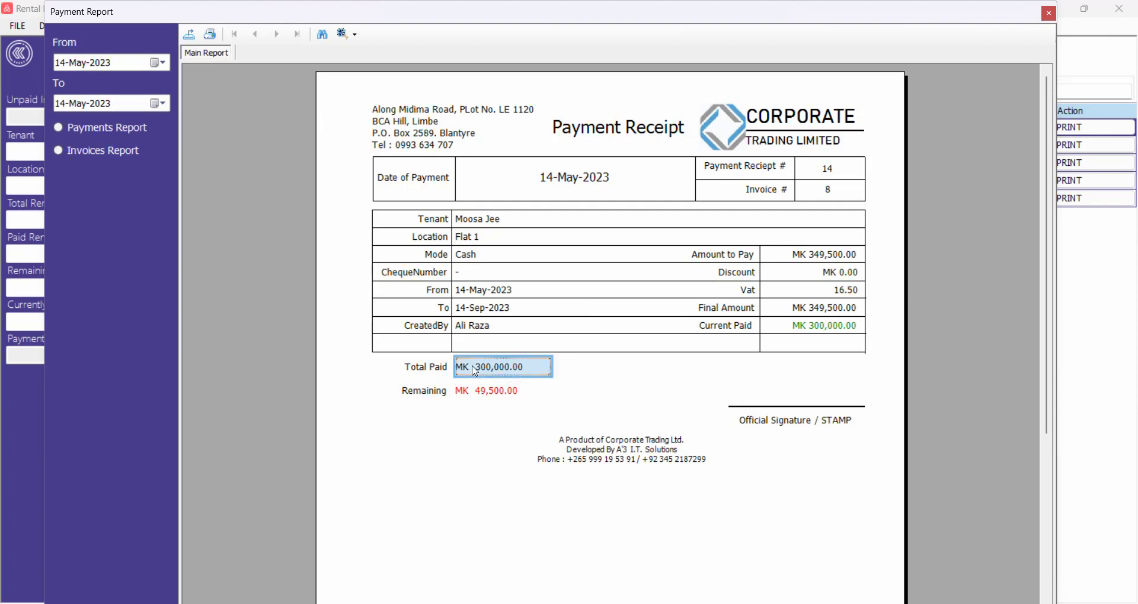
click(495, 396)
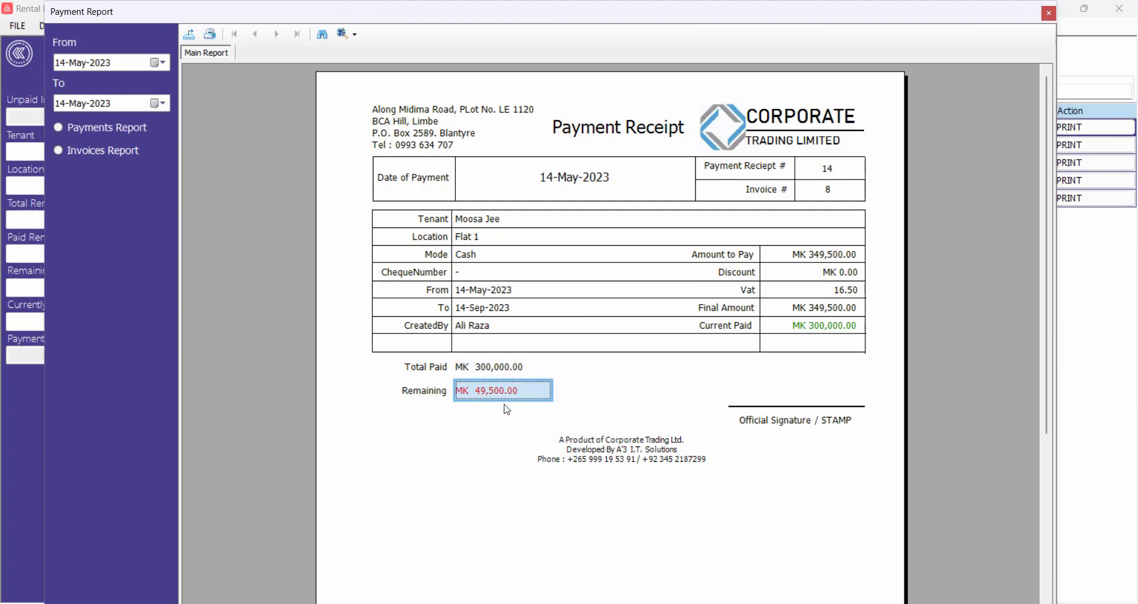
click(1048, 13)
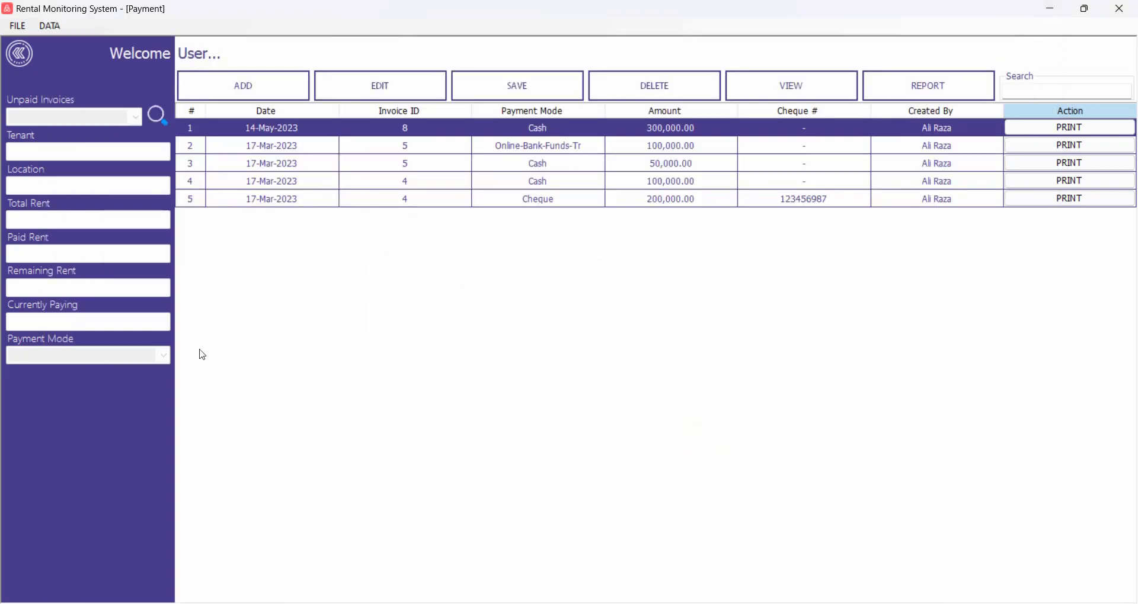
Start another payment entry and look up unpaid invoice 8.
click(243, 89)
click(136, 119)
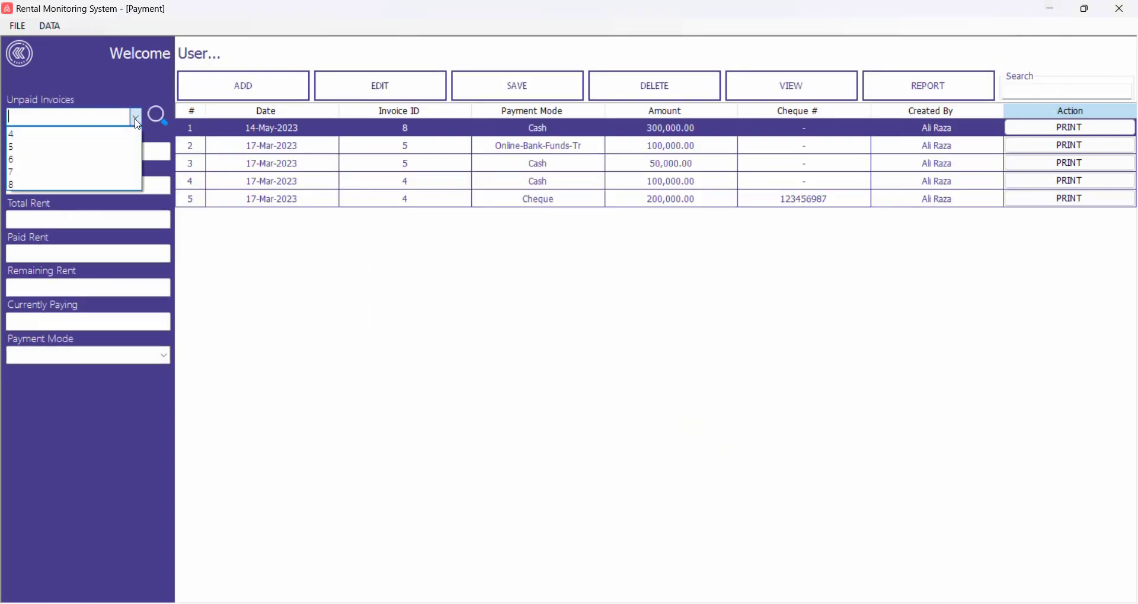
click(37, 183)
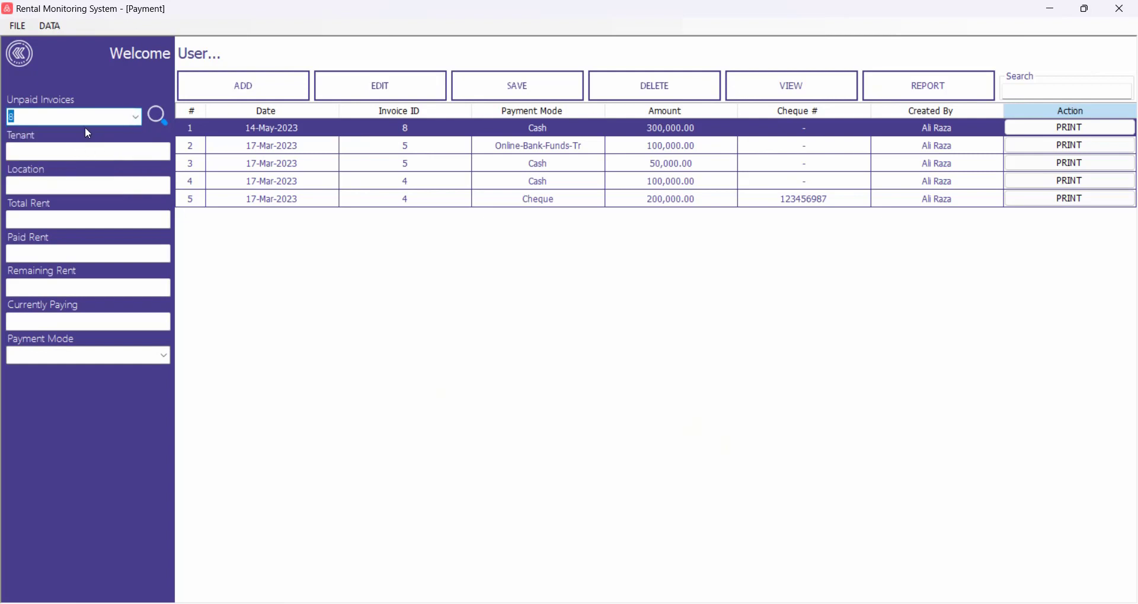
click(155, 121)
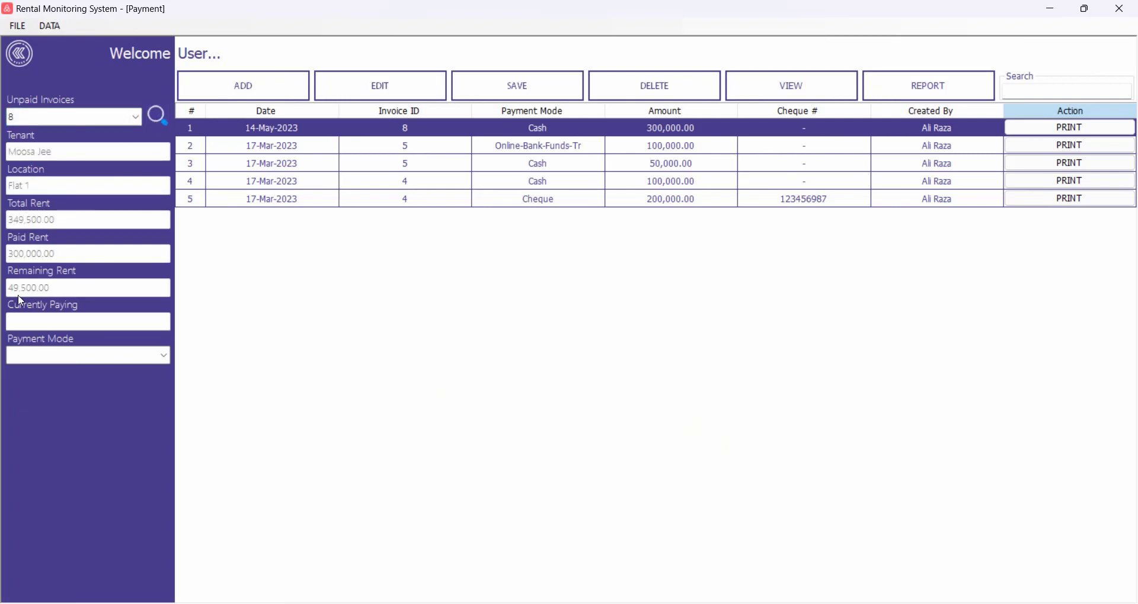
Try to enter a current payment of 600000 for invoice 8, more than the remaining rent.
click(33, 327)
text(600000)
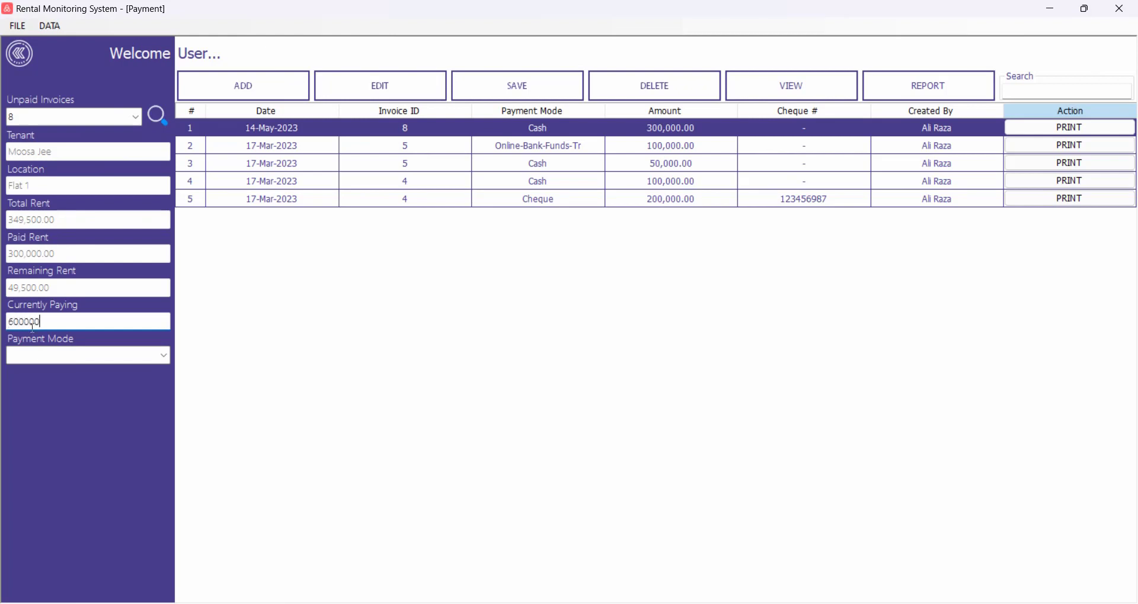
click(127, 349)
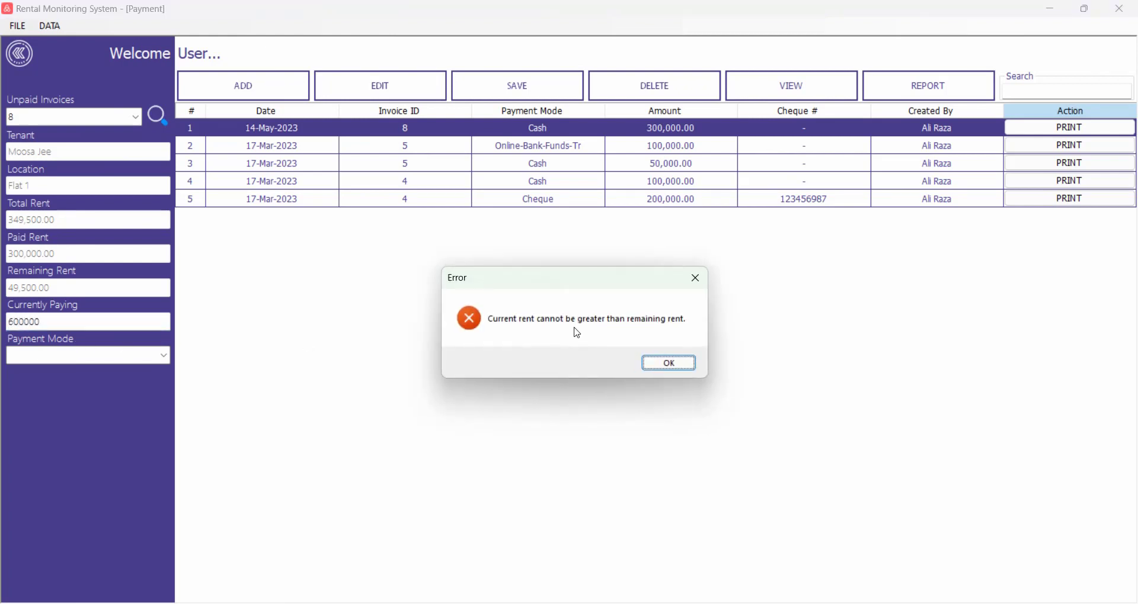
click(671, 364)
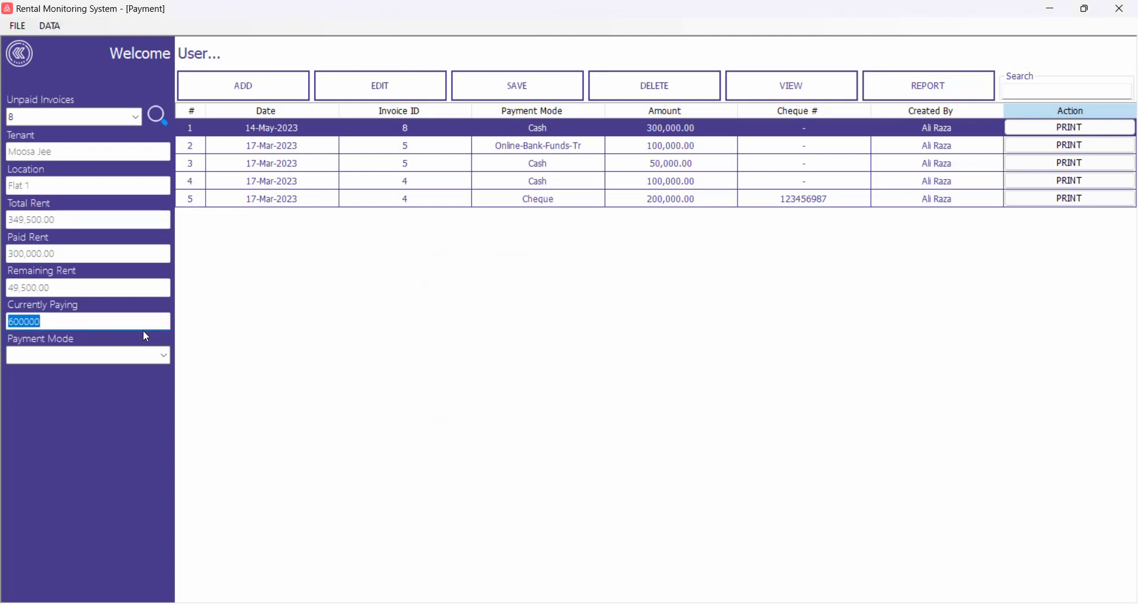
Set the current payment to 49500 with payment mode Online-Bank-Funds-Transfer and save the payment.
text(495)
click(164, 355)
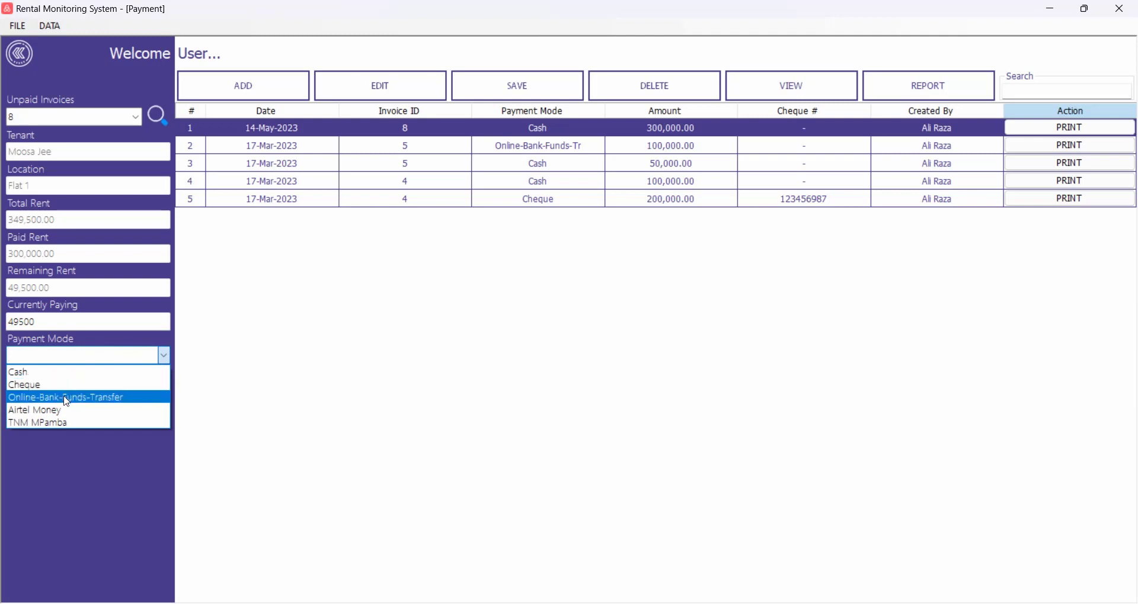
click(67, 398)
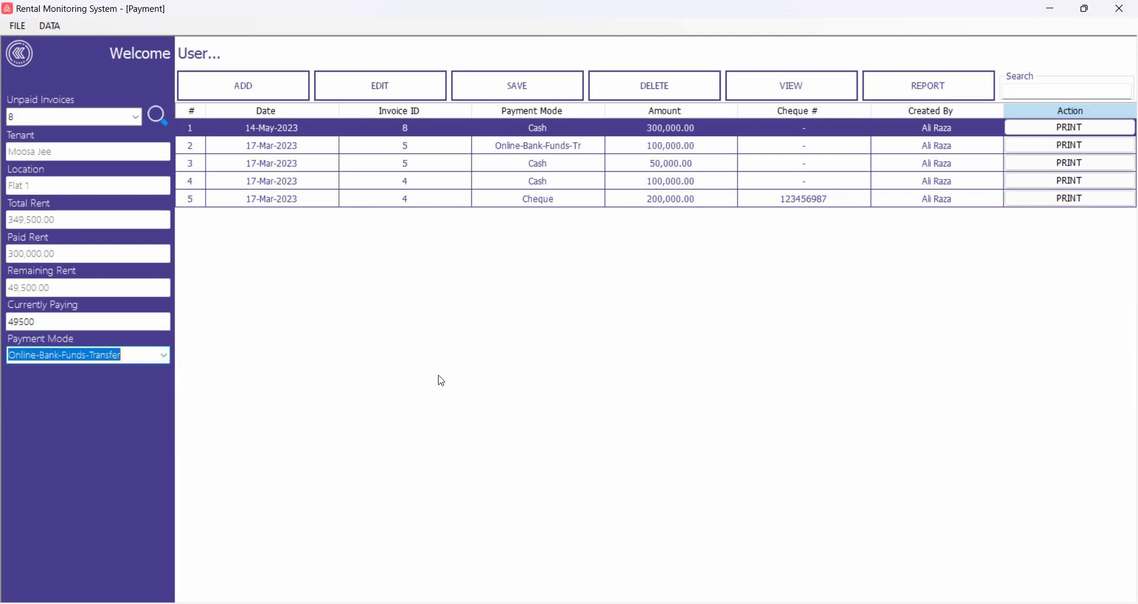
click(532, 90)
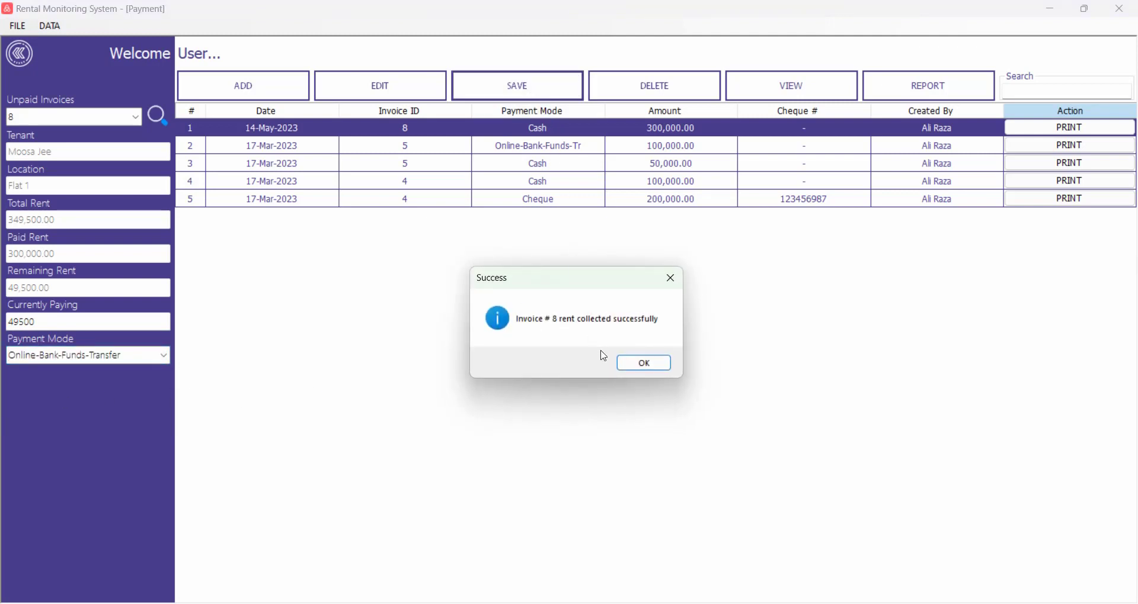
click(637, 367)
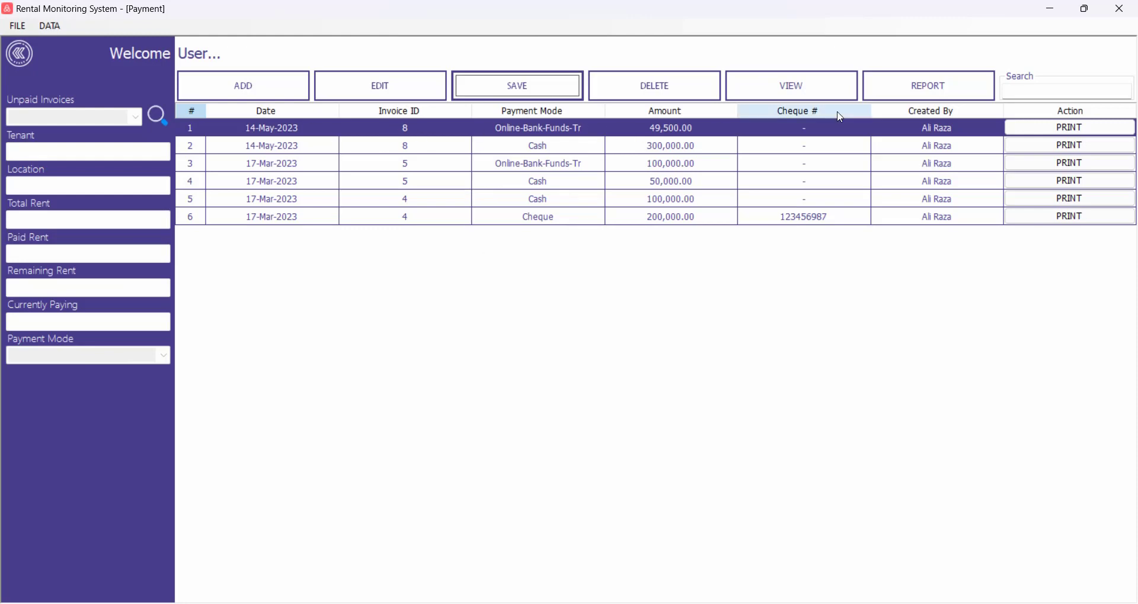
Open the receipt of the new bank transfer payment, review its receipt number, invoice number and payment details, and close it.
click(1055, 128)
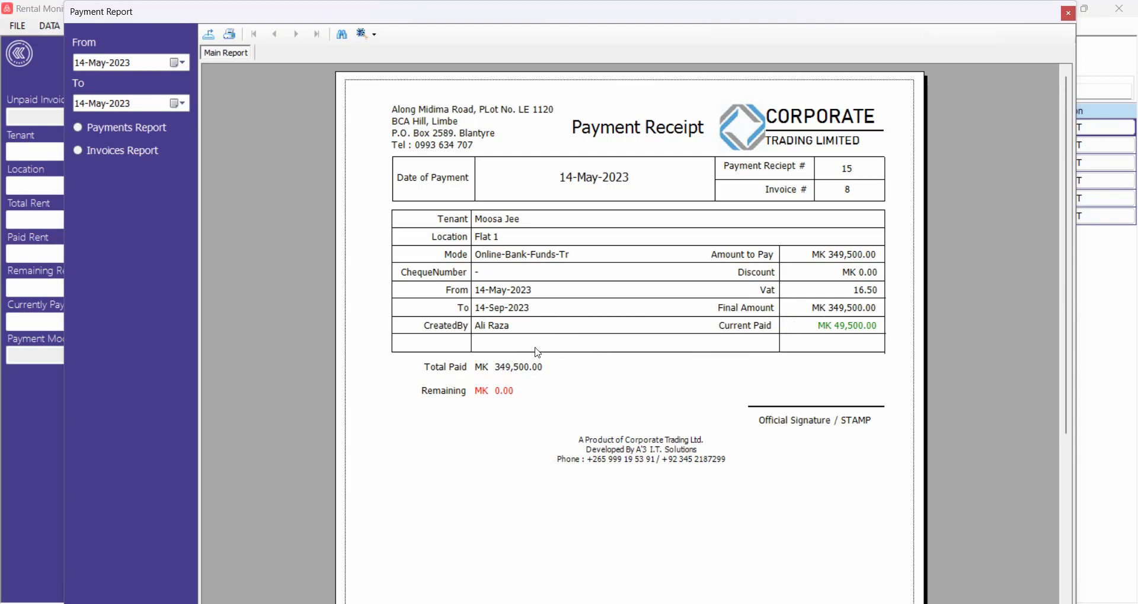
click(845, 170)
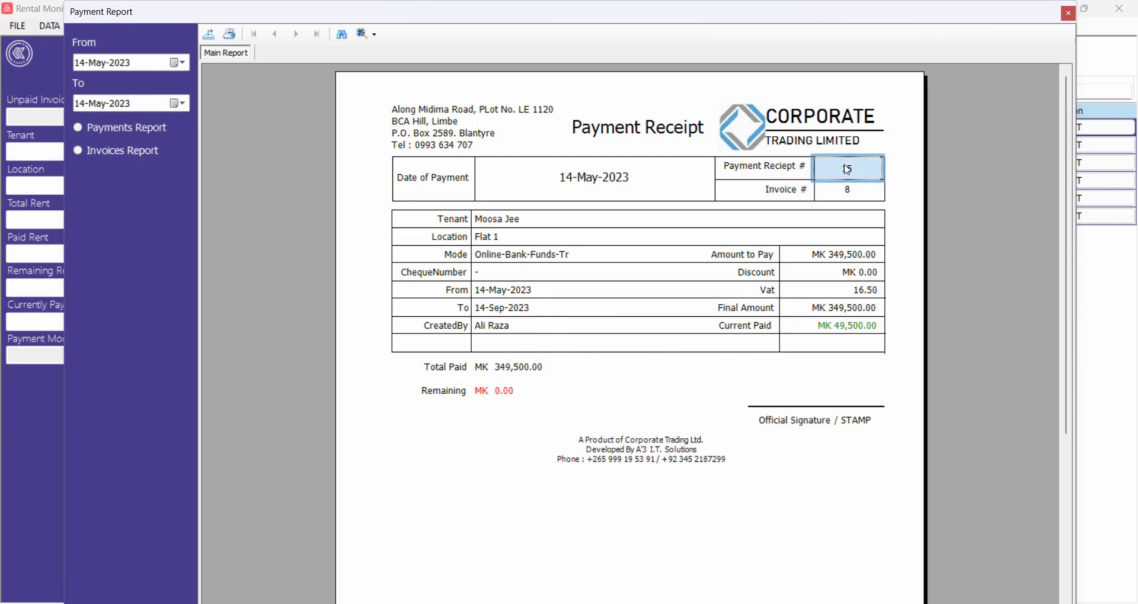
click(843, 195)
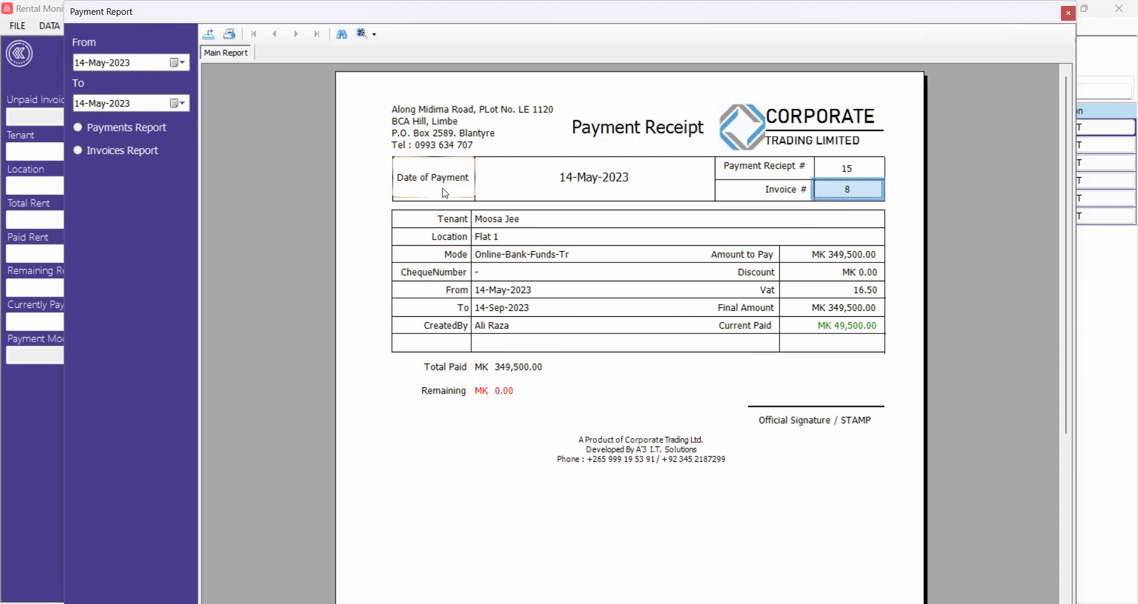
scroll(669, 282, down, 5)
scroll(669, 282, up, 5)
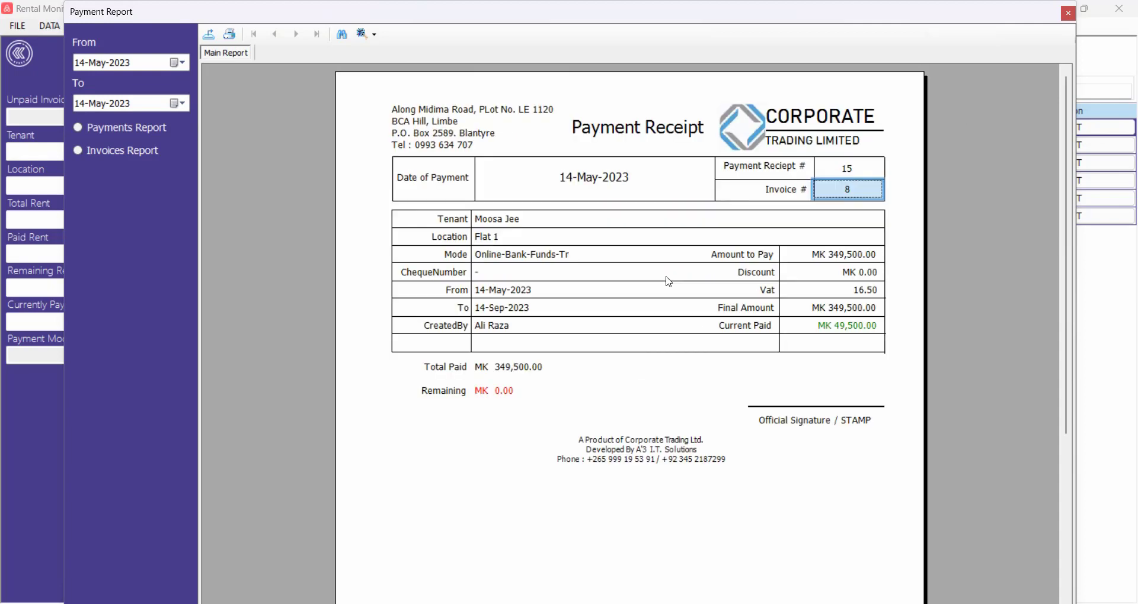
scroll(669, 281, down, 5)
scroll(669, 282, up, 5)
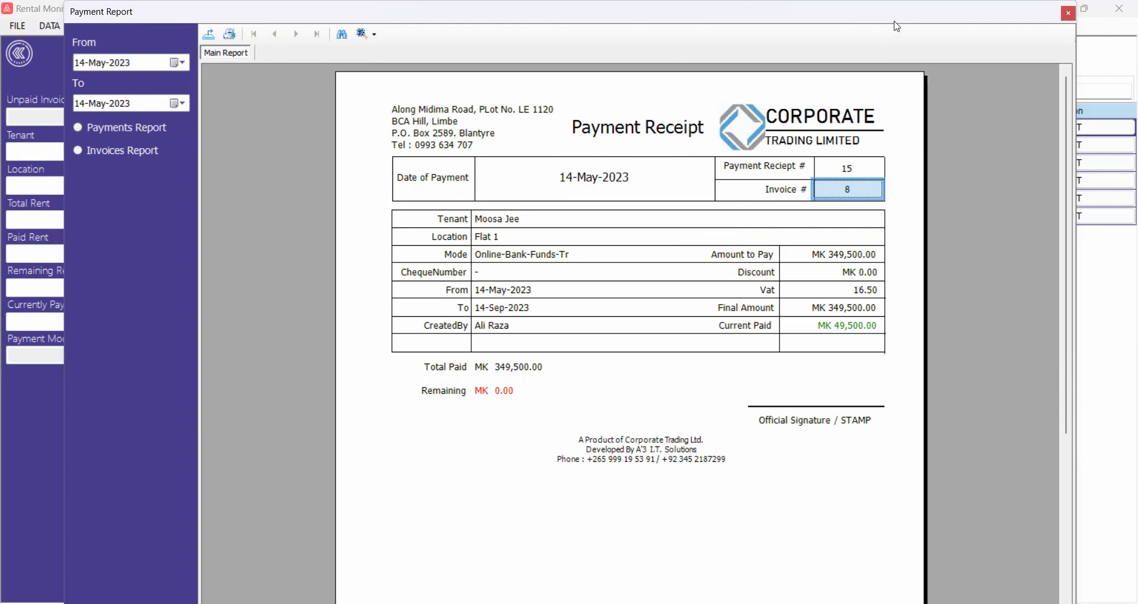
click(1067, 14)
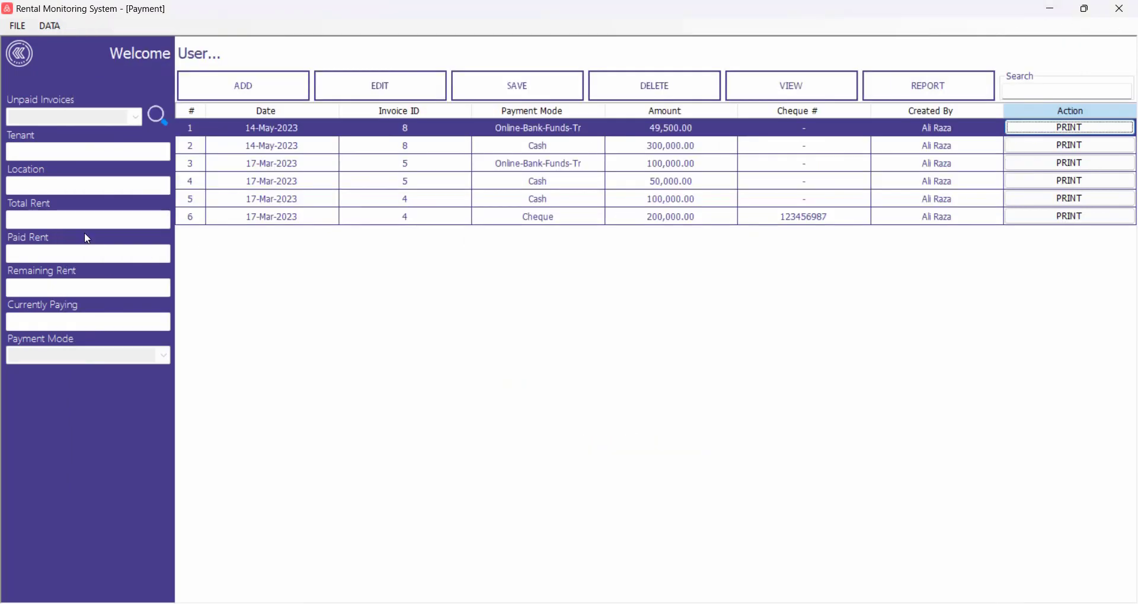
Review the Upcoming Rental Report's amounts, due dates and statuses, and return to the home page.
click(20, 54)
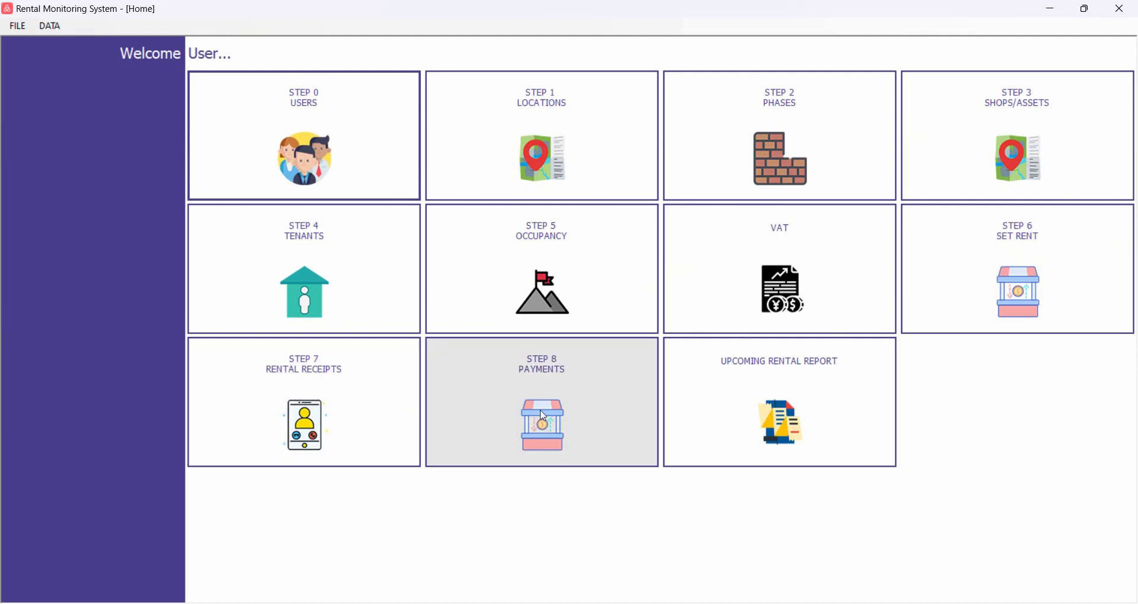
click(802, 391)
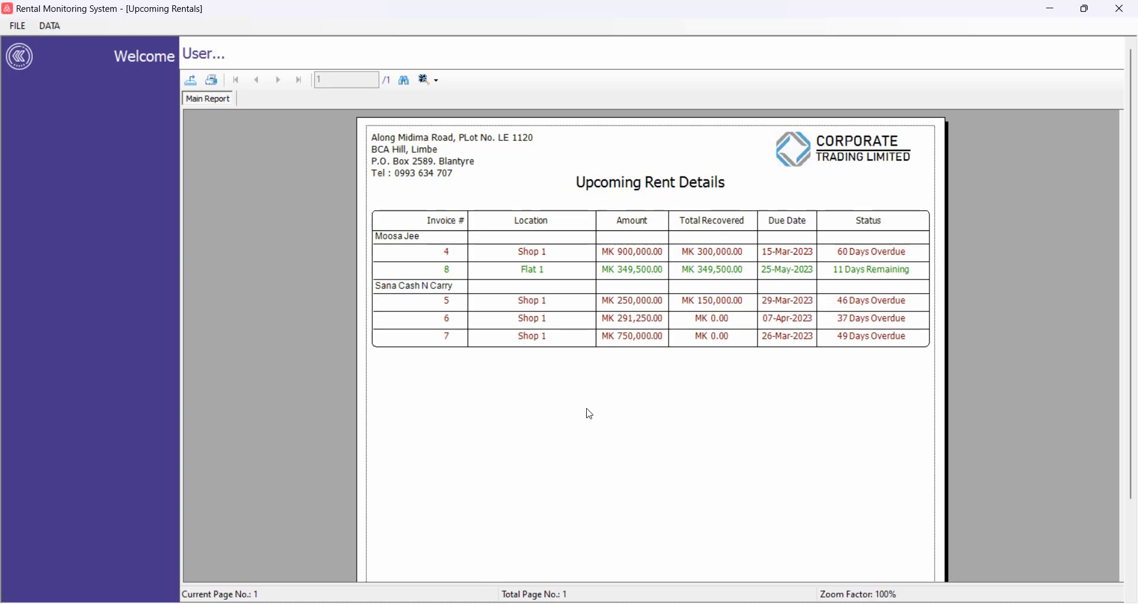
click(16, 61)
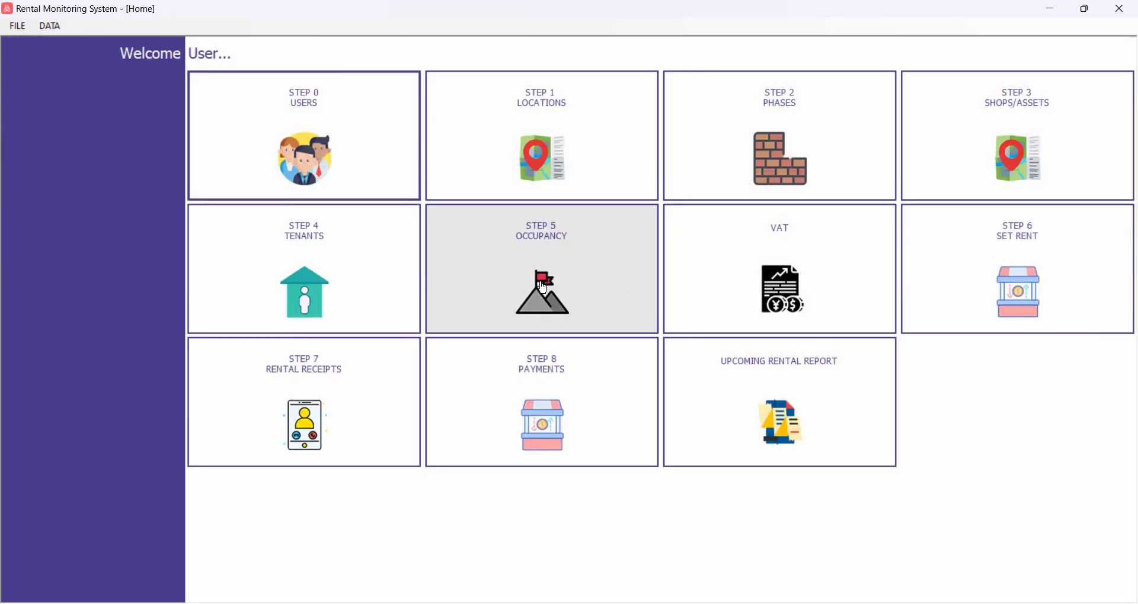
Open the Tenants module's tenant list report, review and close it, and return to the home page.
click(335, 274)
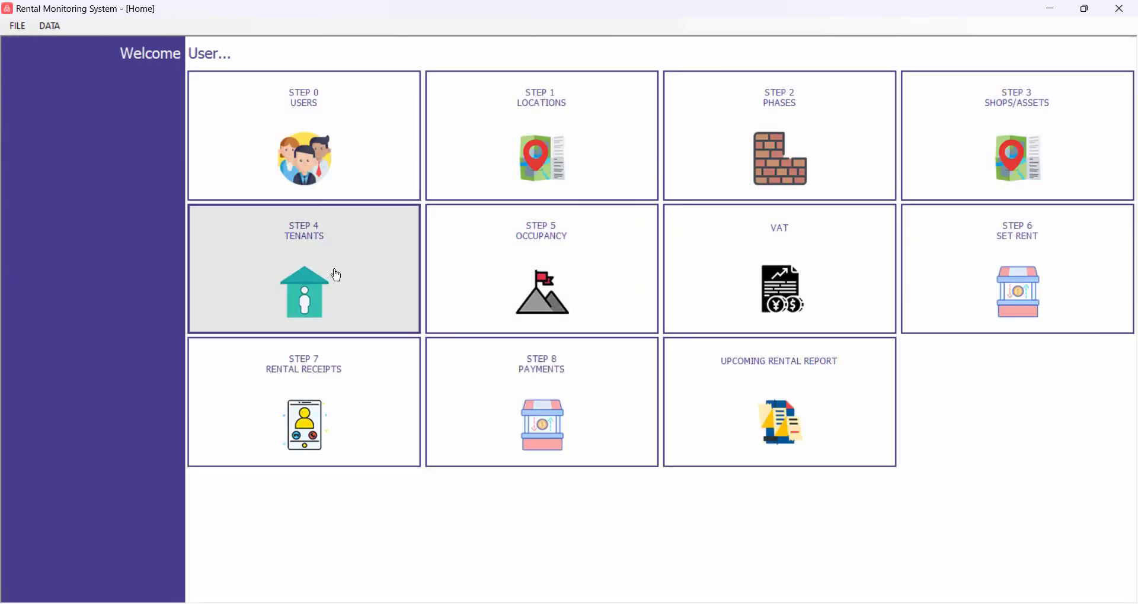
click(971, 96)
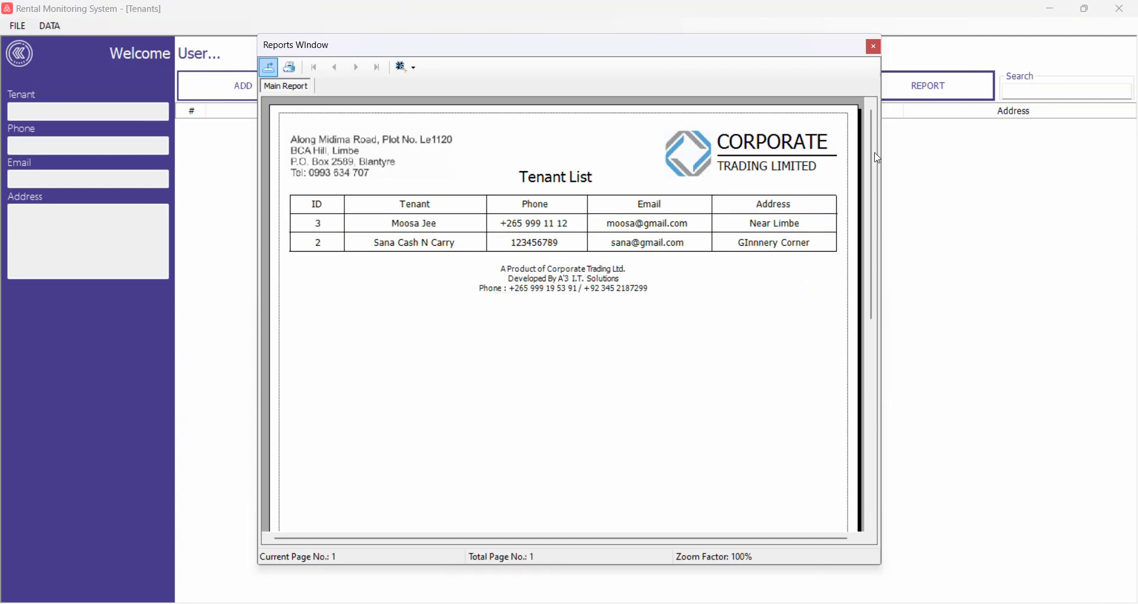
click(878, 46)
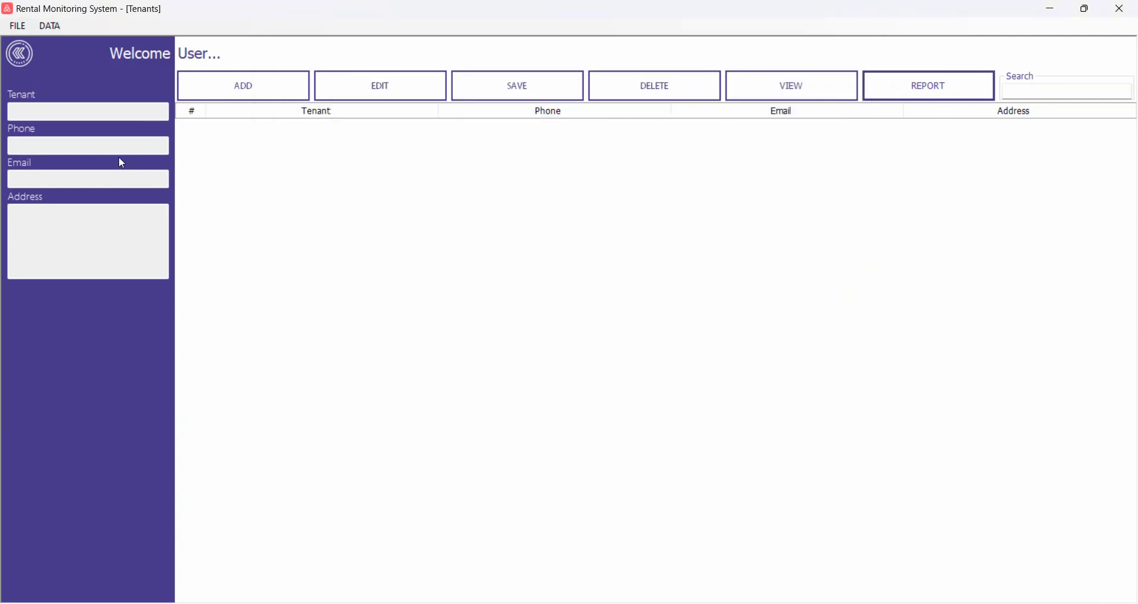
click(22, 53)
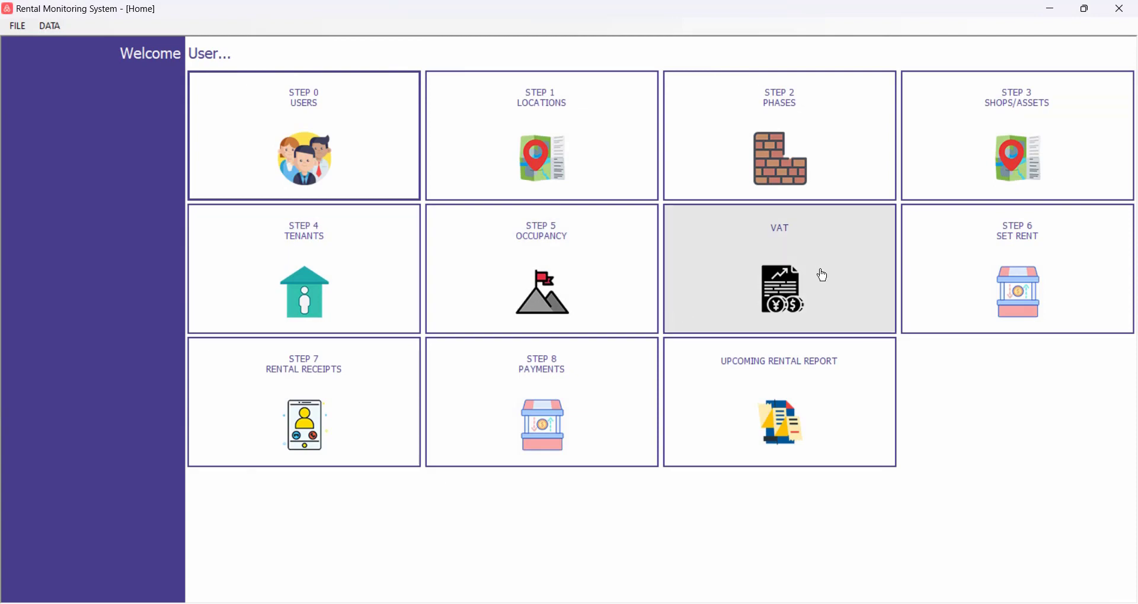
Open the location report from the Shops/Assets module and load it for All Locations to examine each shop's status.
click(1003, 108)
click(940, 102)
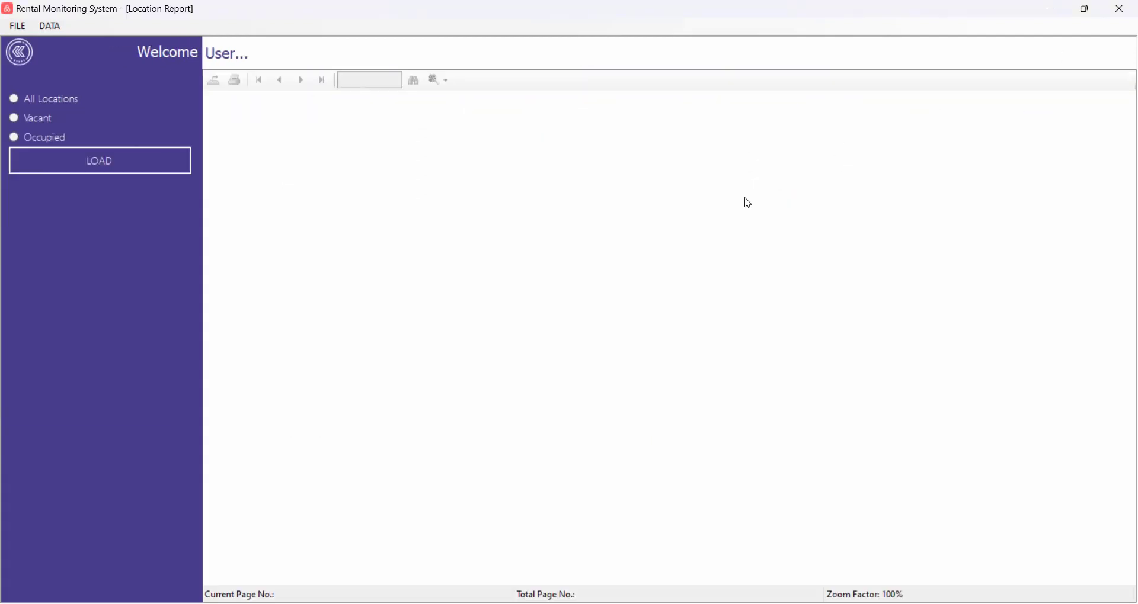
click(56, 101)
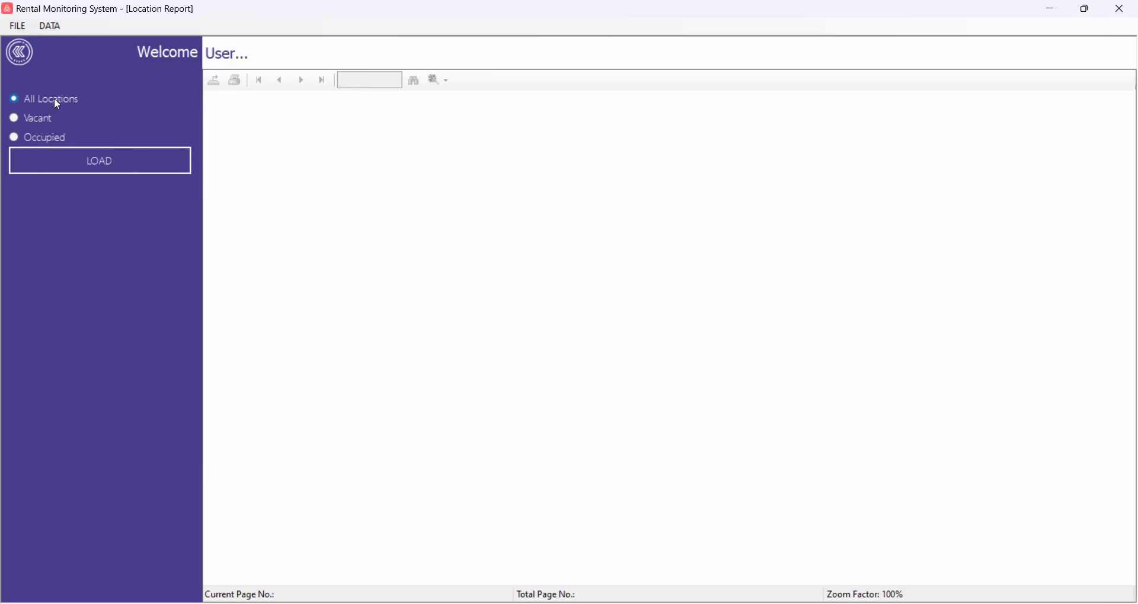
click(91, 163)
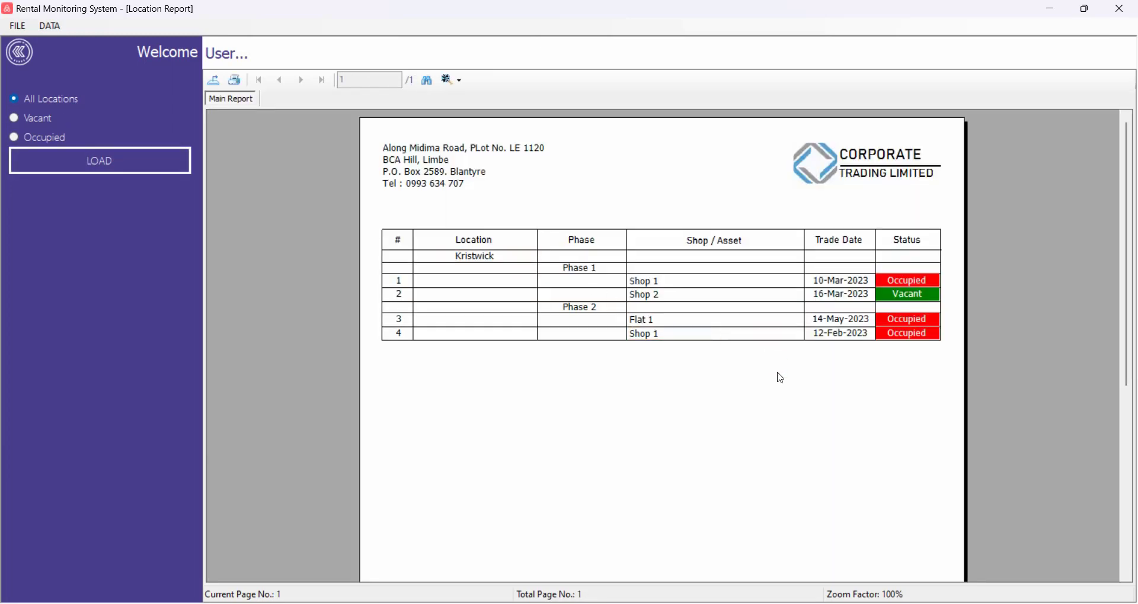
click(496, 258)
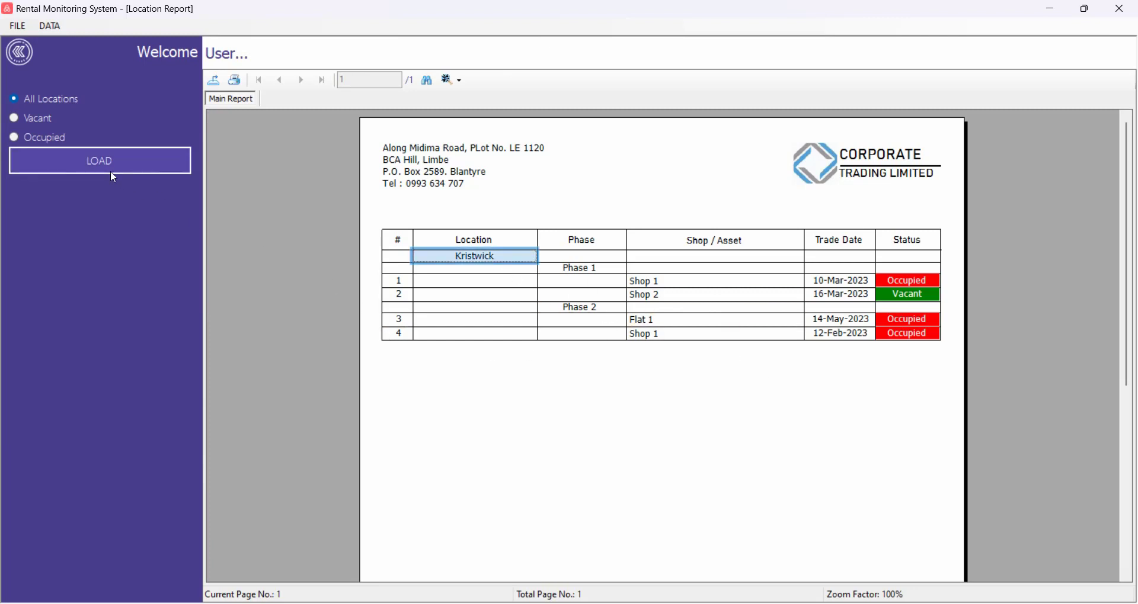
Load the location report for Vacant shops and for Occupied shops.
click(38, 118)
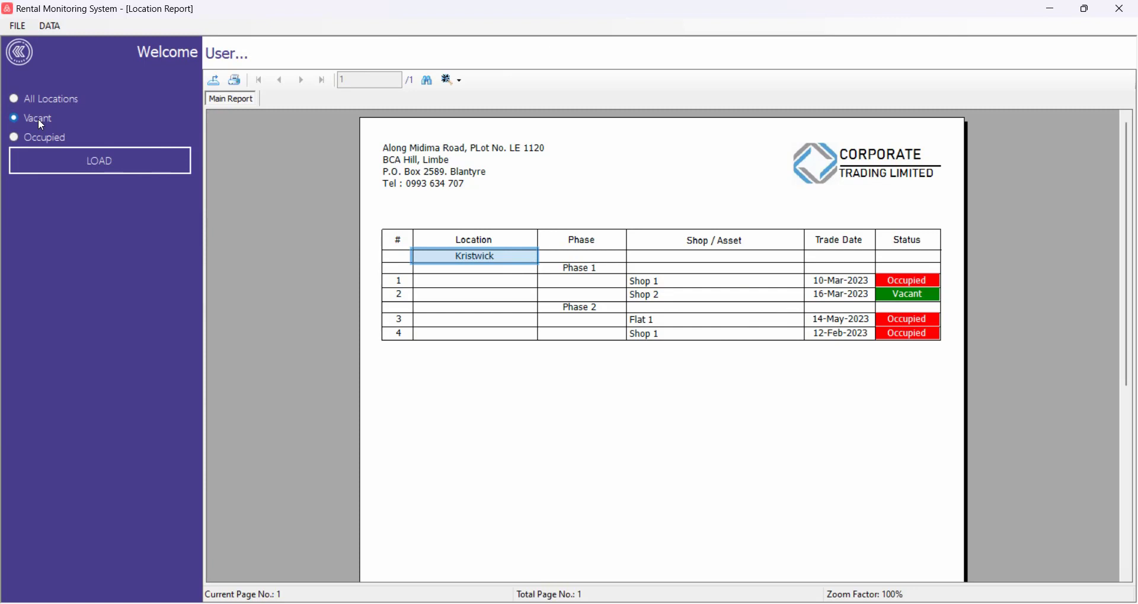
click(102, 166)
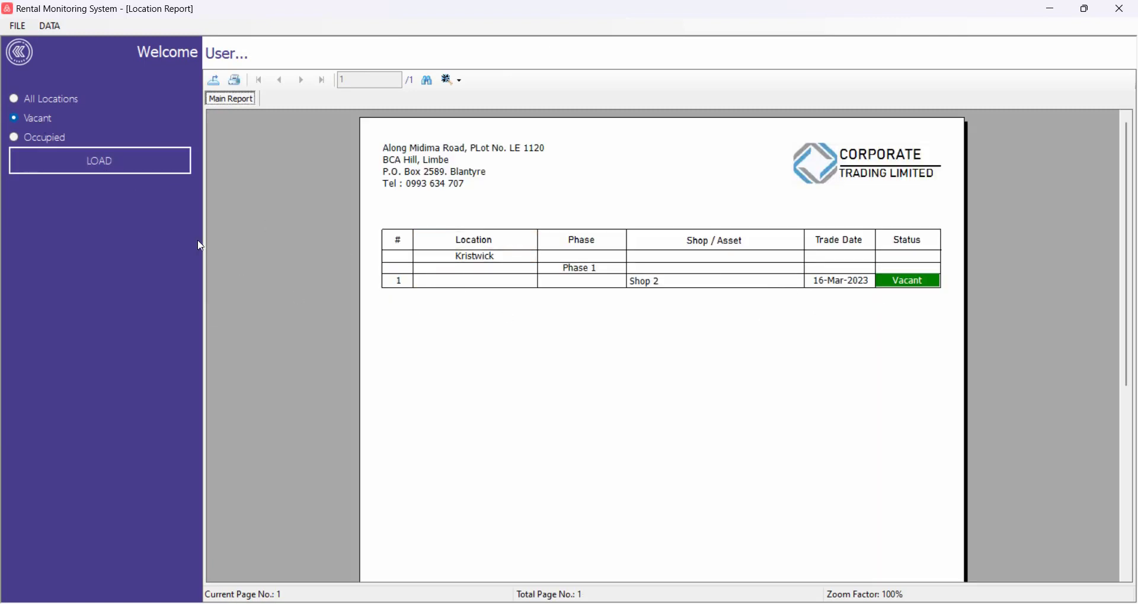
click(48, 137)
click(98, 169)
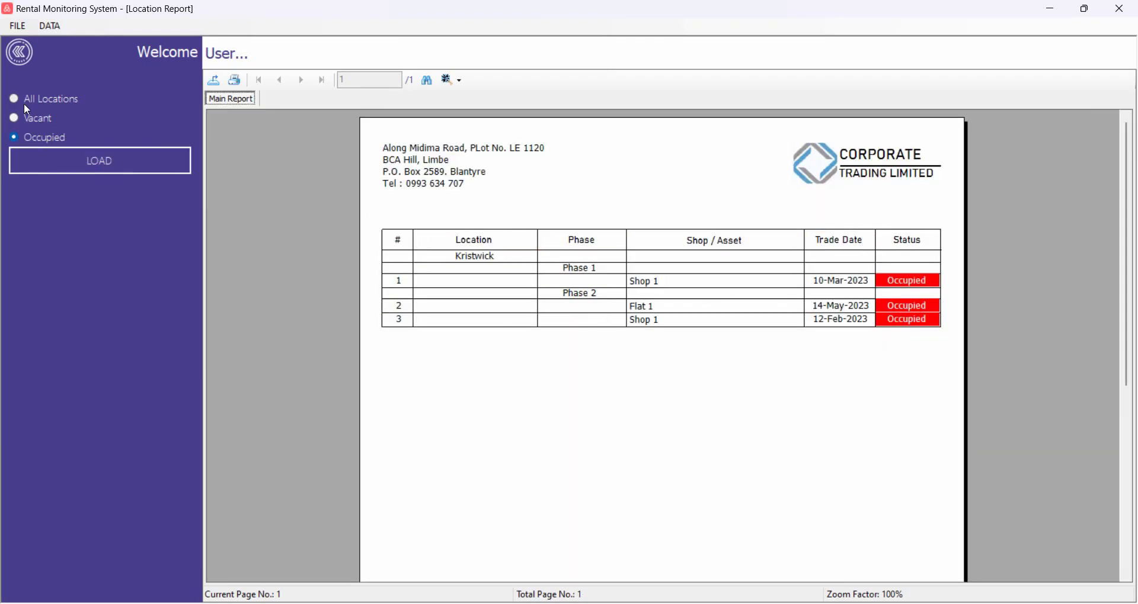
Leave the location report and open the Occupancy Report from the Occupancy module.
click(20, 52)
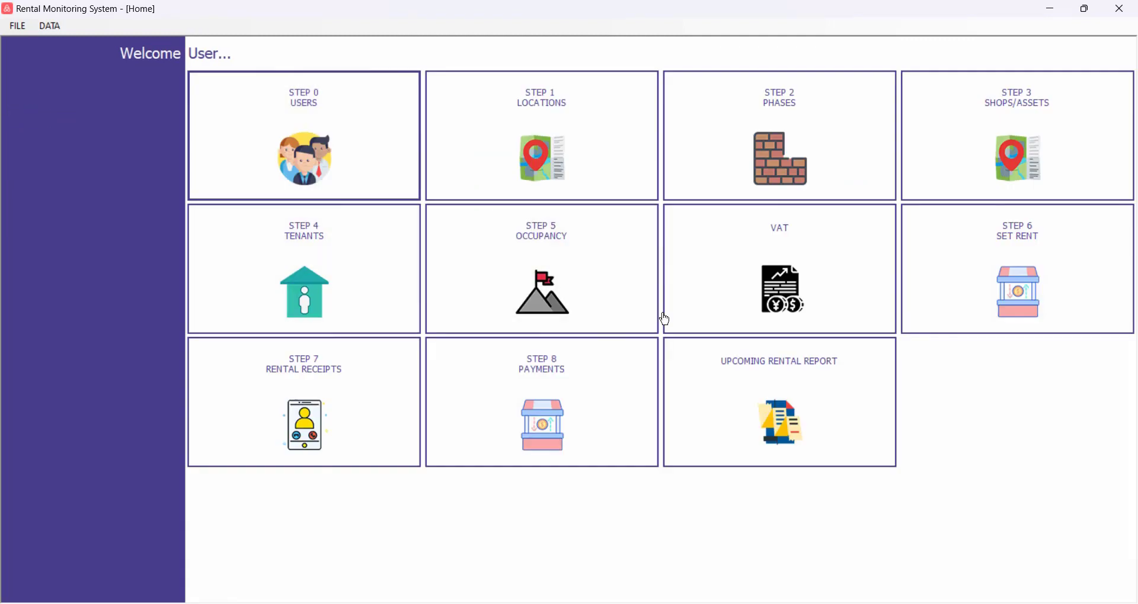
click(525, 290)
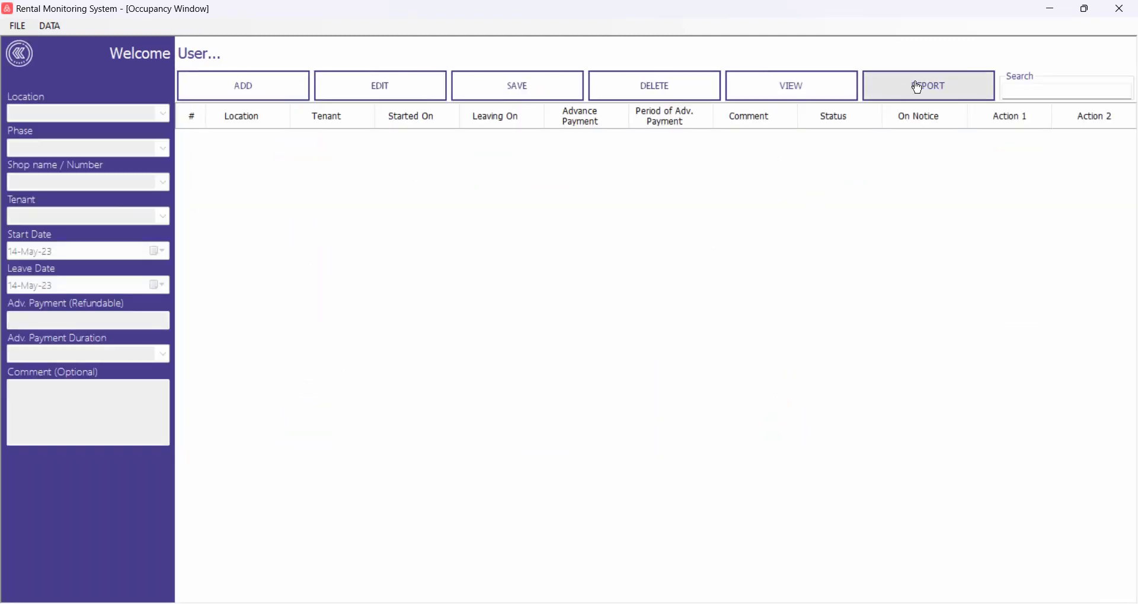
click(920, 88)
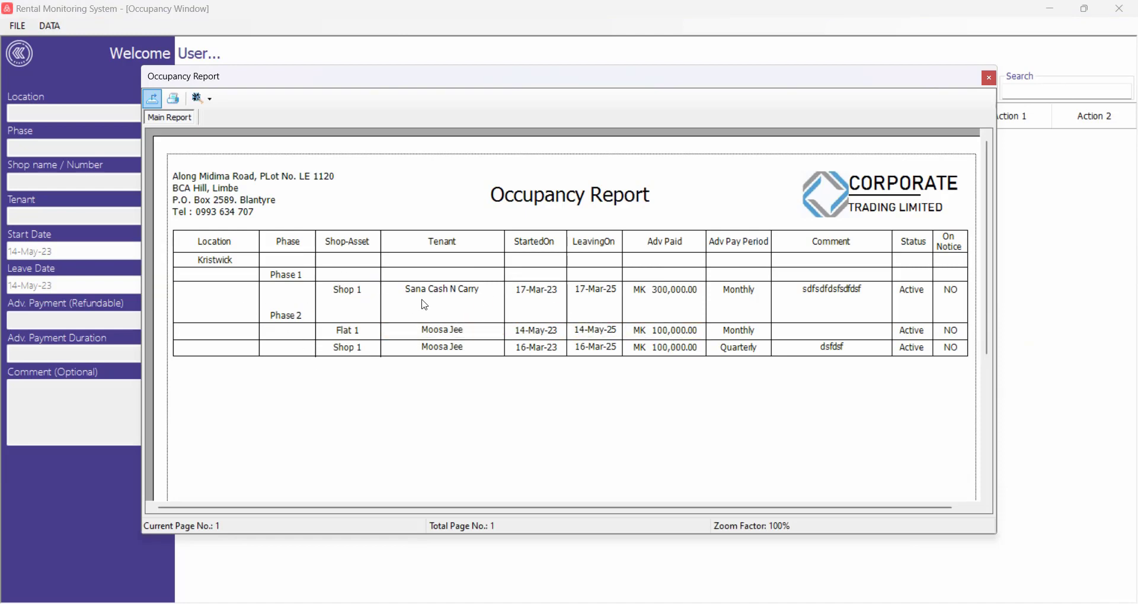
Review the Flat 1 entry's tenant, dates, advance payment, payment period, status and notice, then close the report and return home.
click(465, 332)
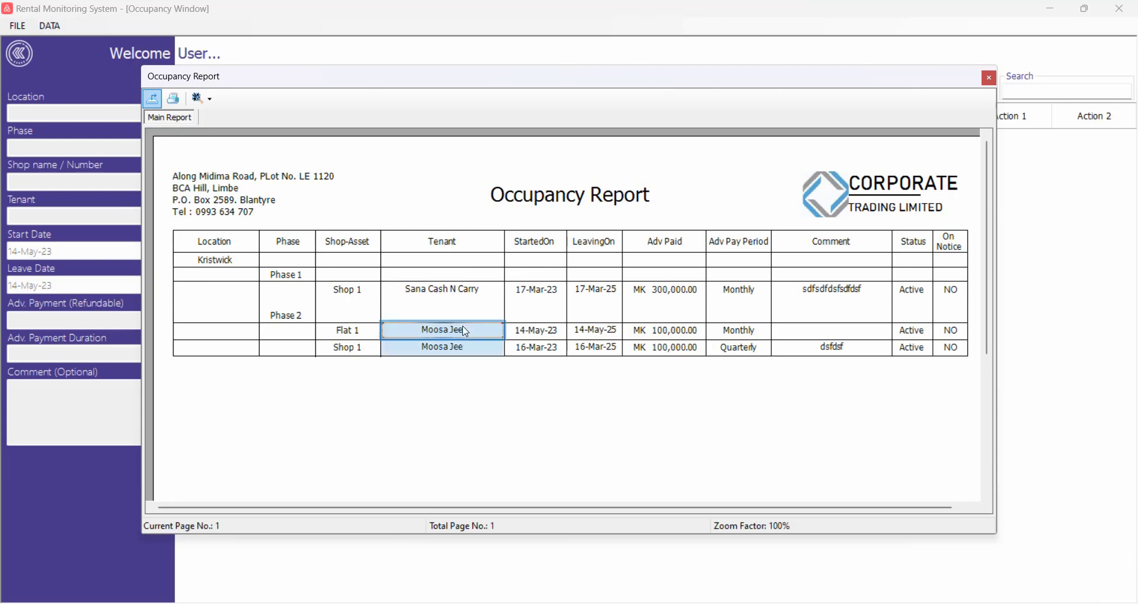
click(531, 331)
click(592, 332)
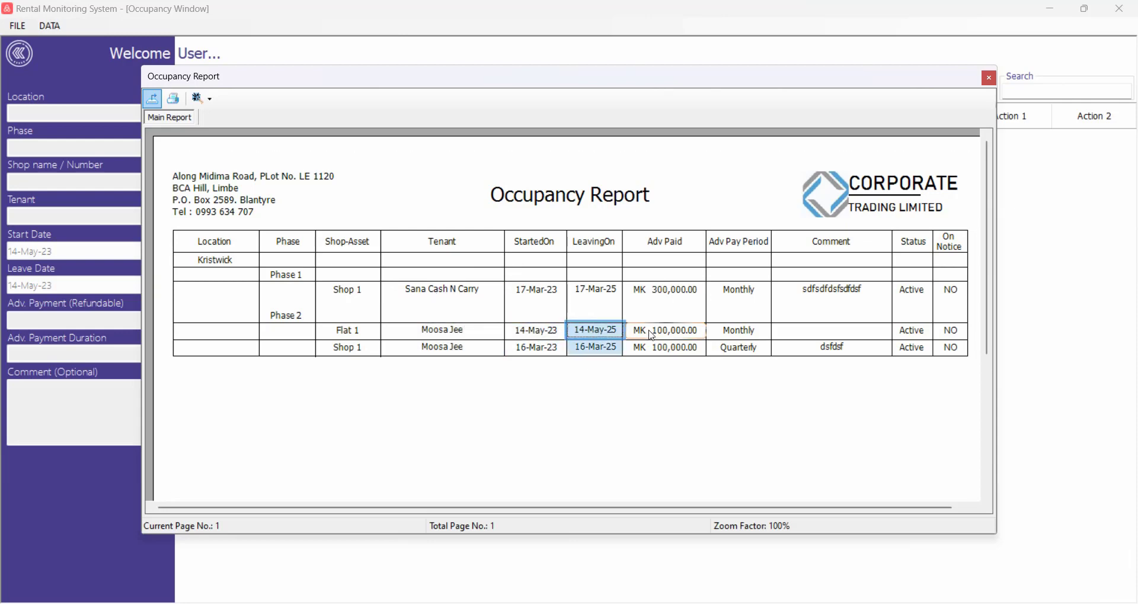
click(674, 341)
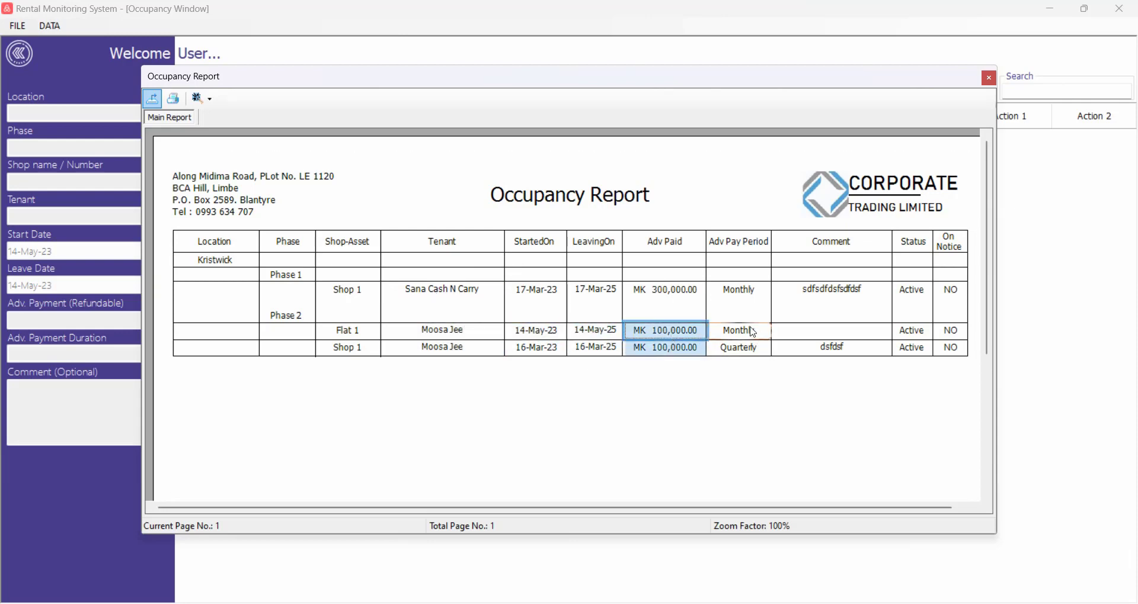
click(734, 341)
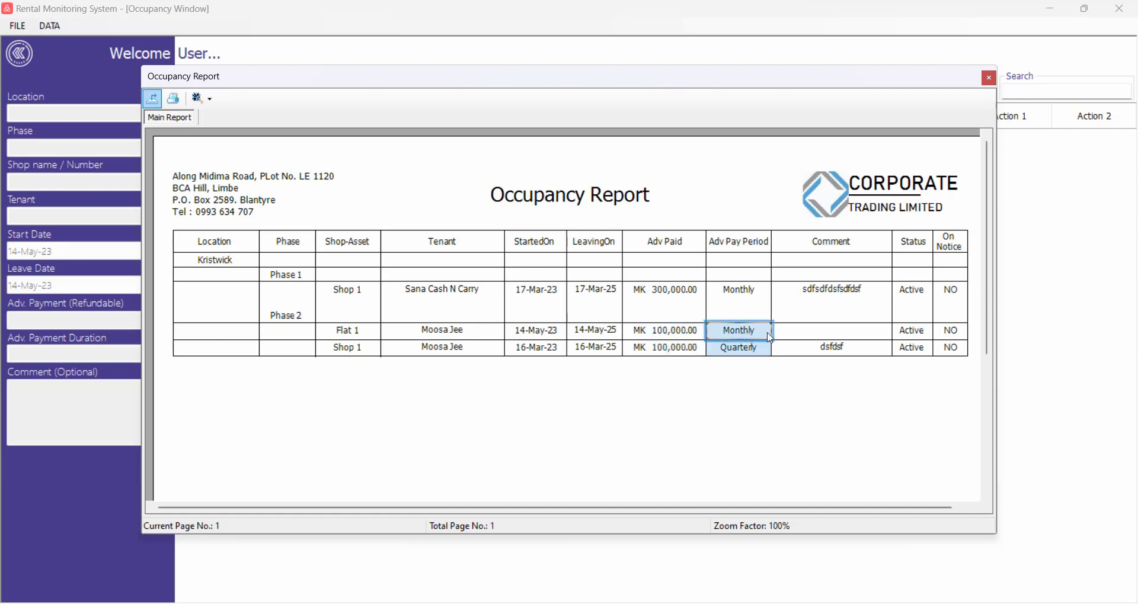
click(912, 339)
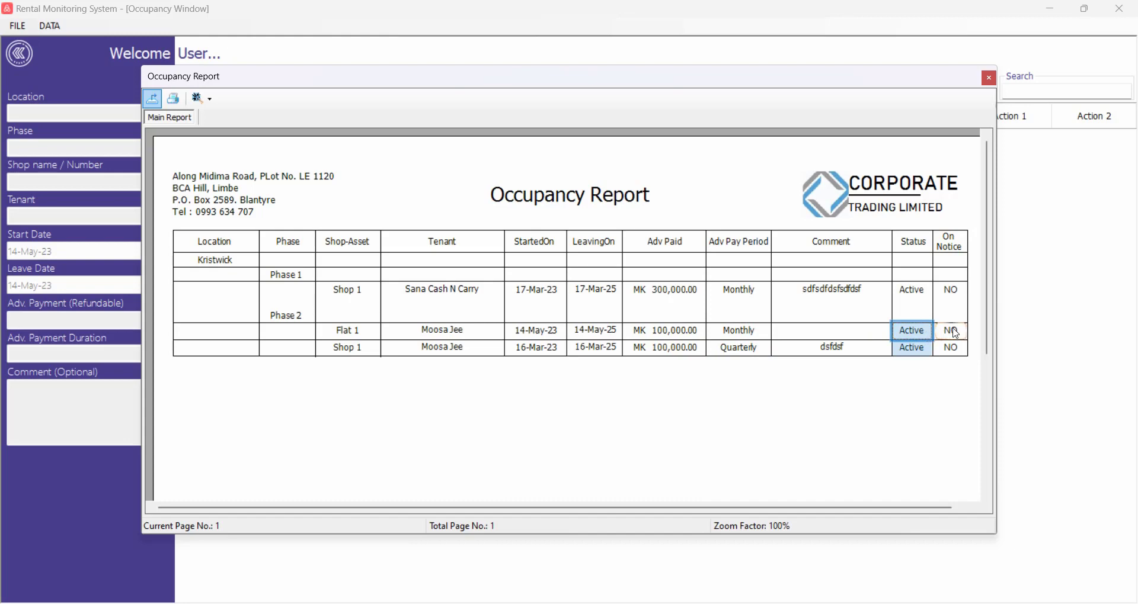
click(955, 333)
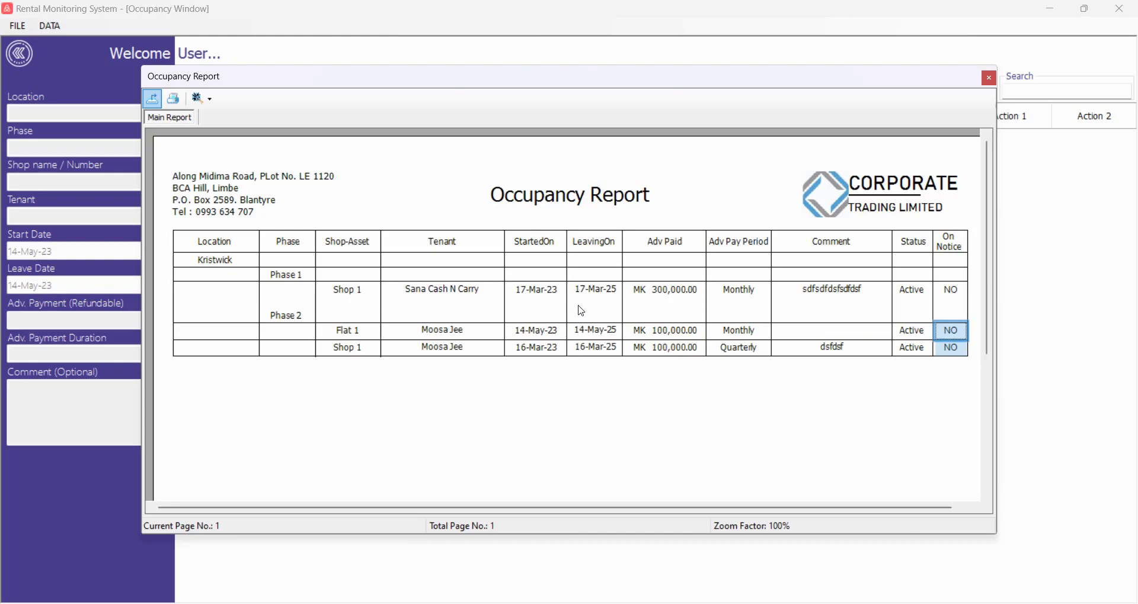
key(Escape)
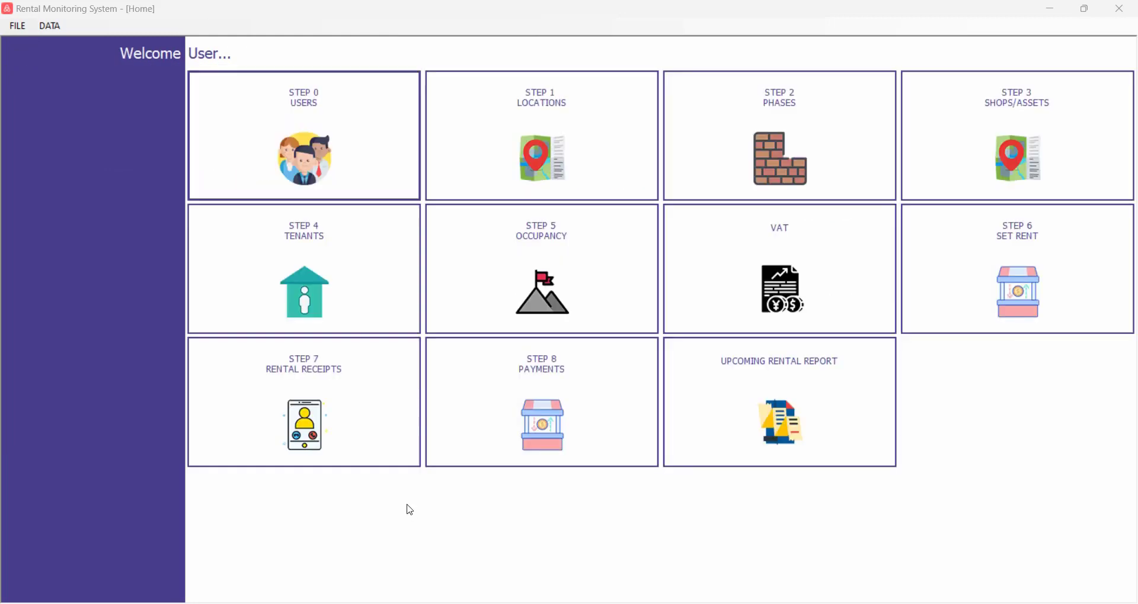
Start a data backup to the Desktop with the file name abc.bak, and cancel the save.
click(50, 26)
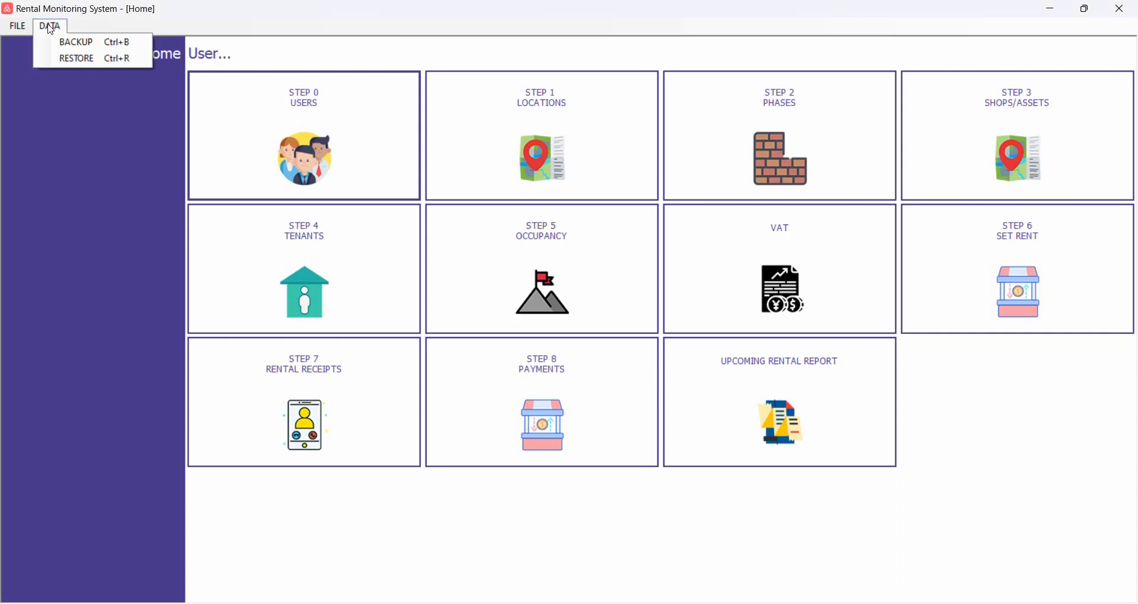
click(97, 44)
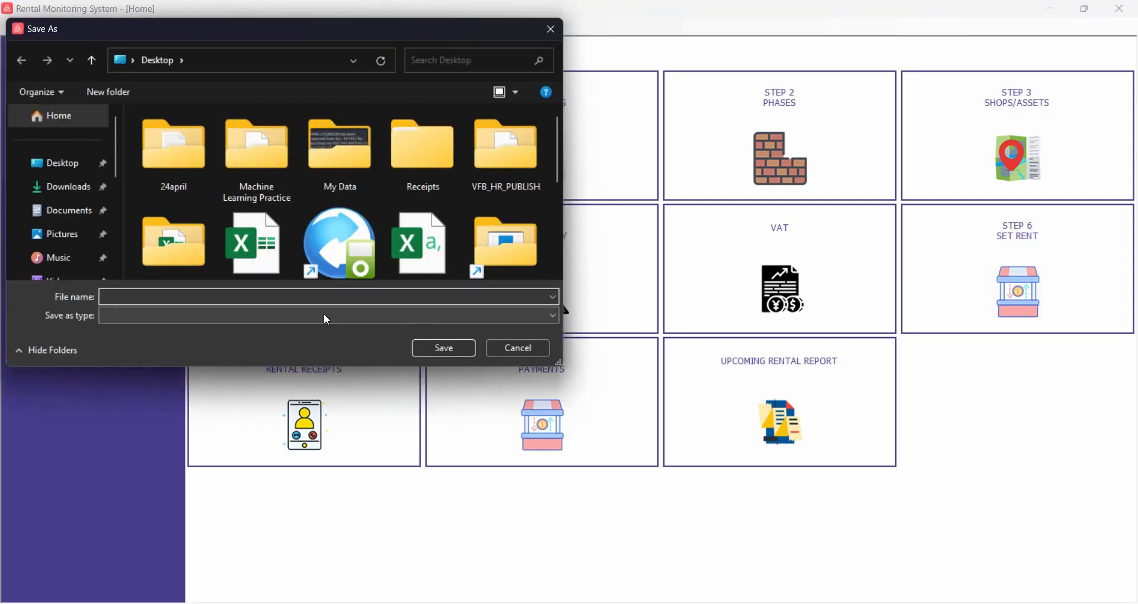
text(abc.bak)
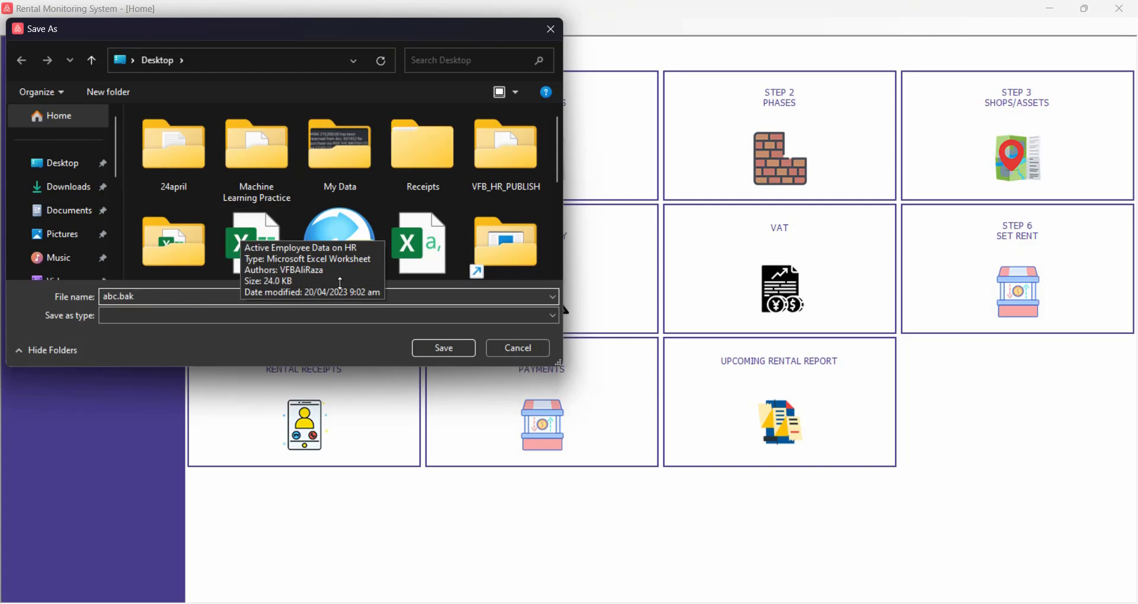
click(509, 349)
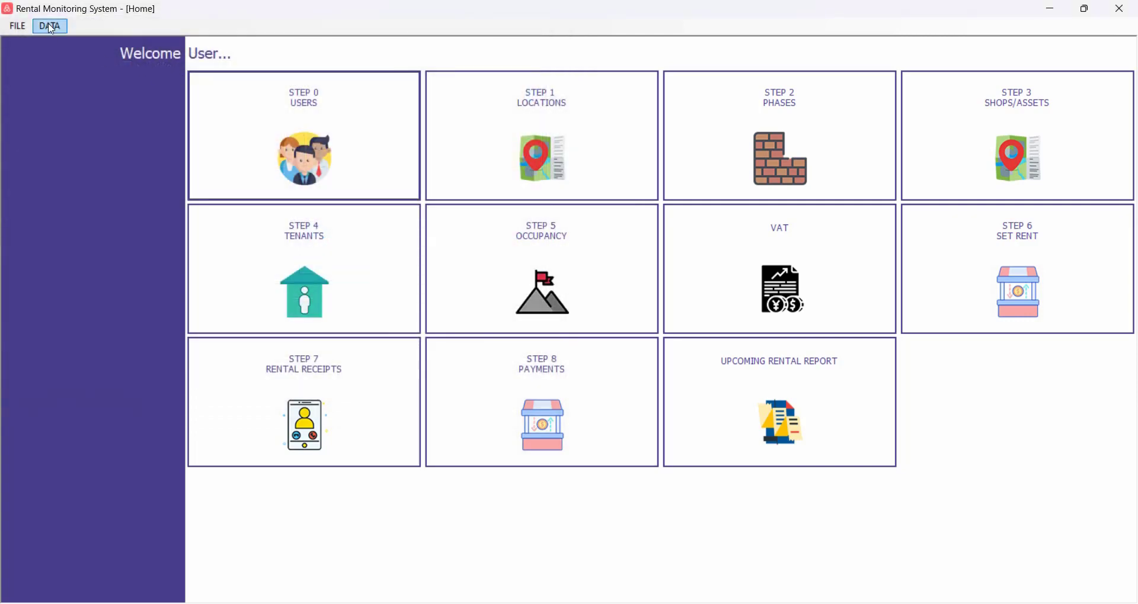
click(51, 28)
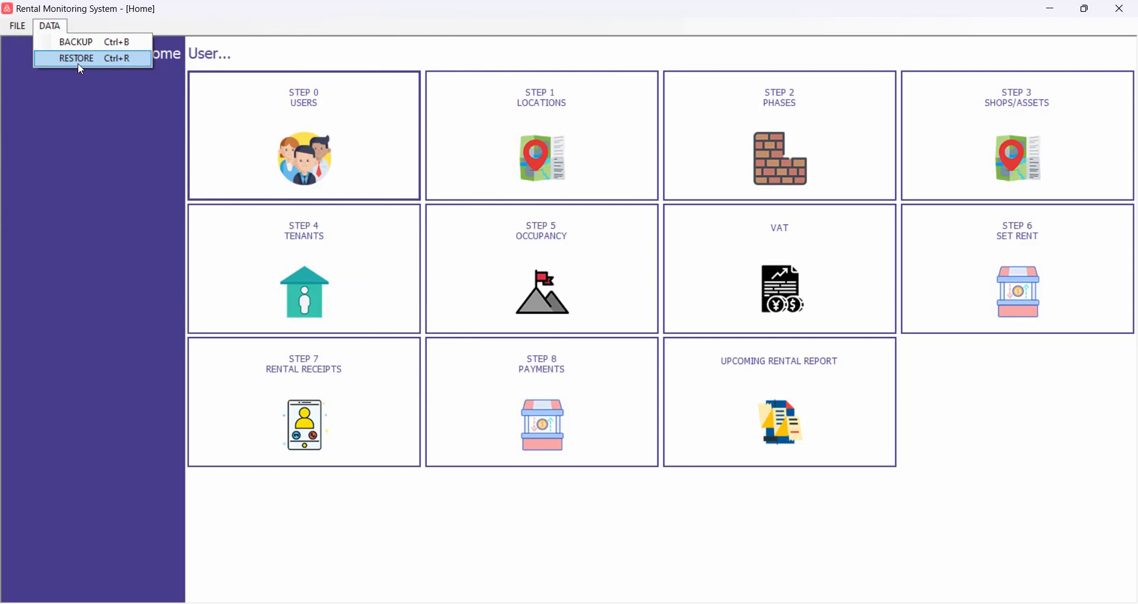
click(877, 521)
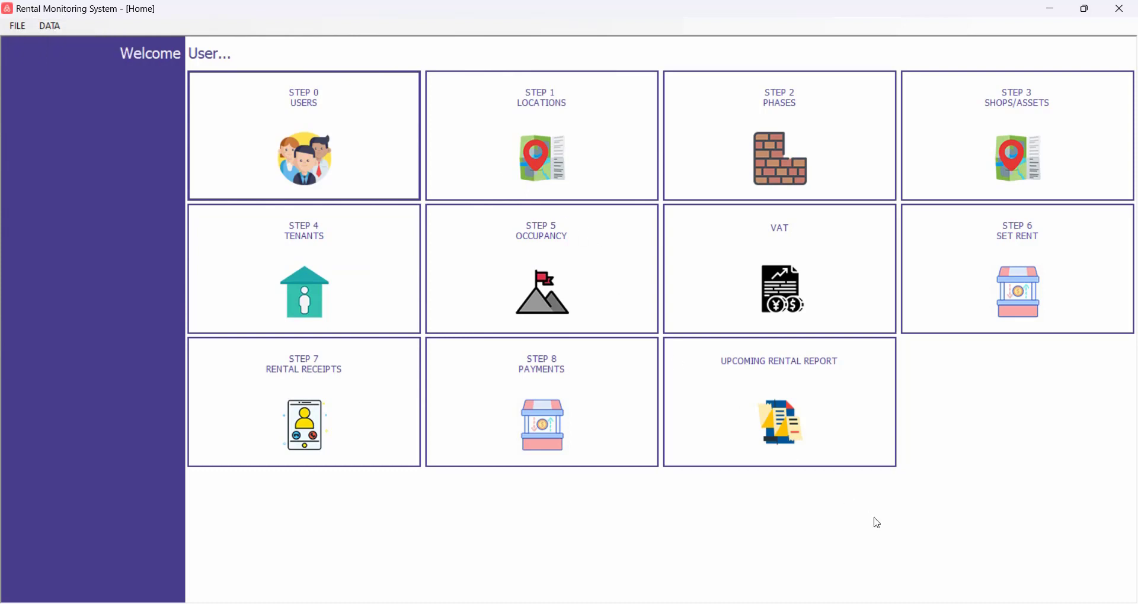